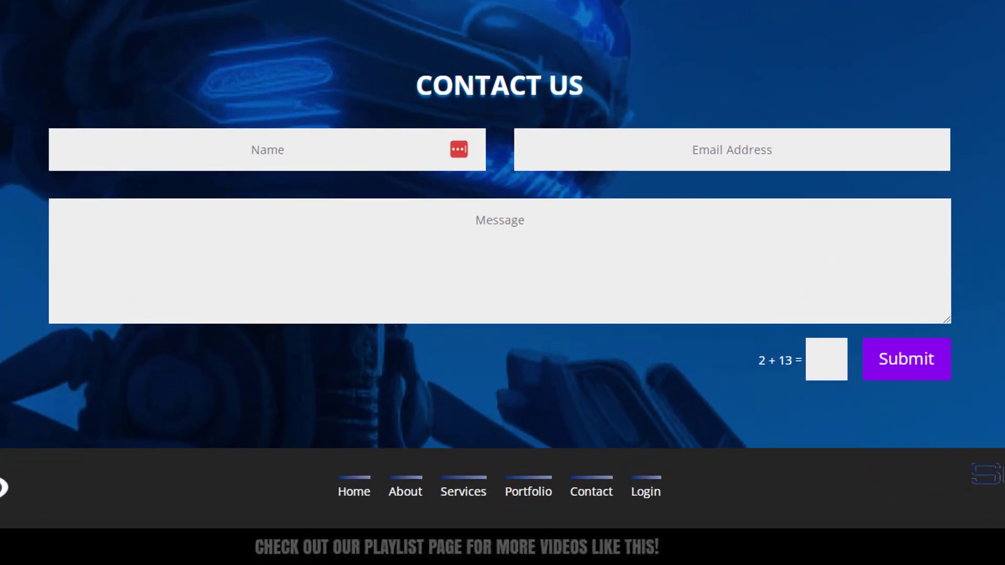
# Fill the Contact Us form with a sample name, an e-mail address and the message 'Hello'.
pyautogui.click(263, 145)
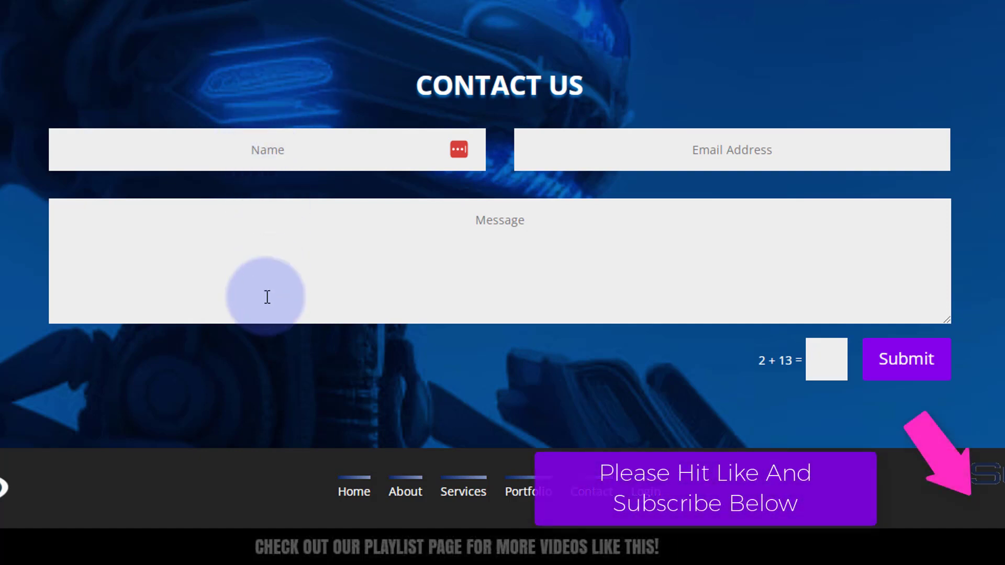
pyautogui.click(253, 64)
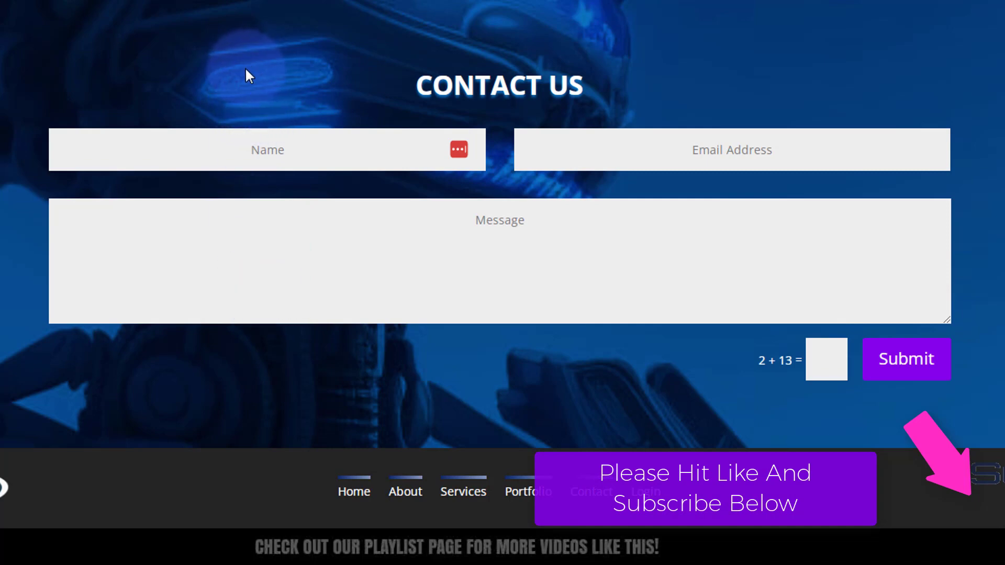
pyautogui.click(280, 155)
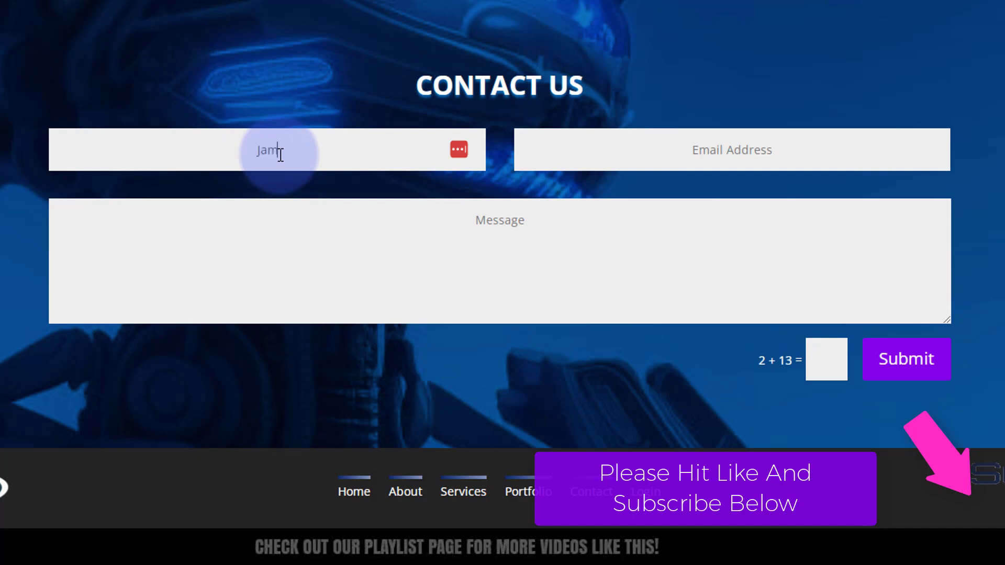
pyautogui.write('Jamie')
pyautogui.click(582, 147)
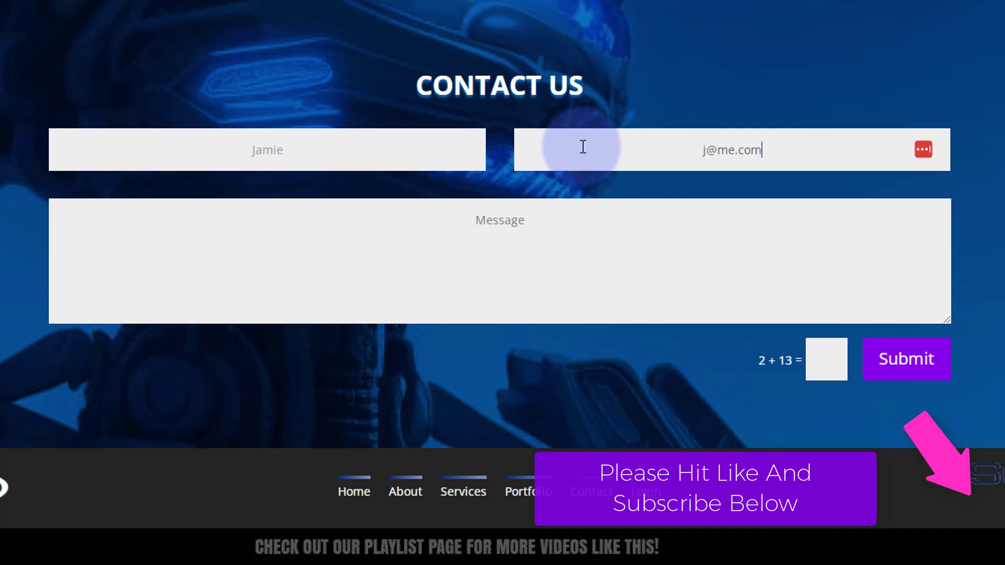
pyautogui.click(492, 230)
pyautogui.write('Hello!')
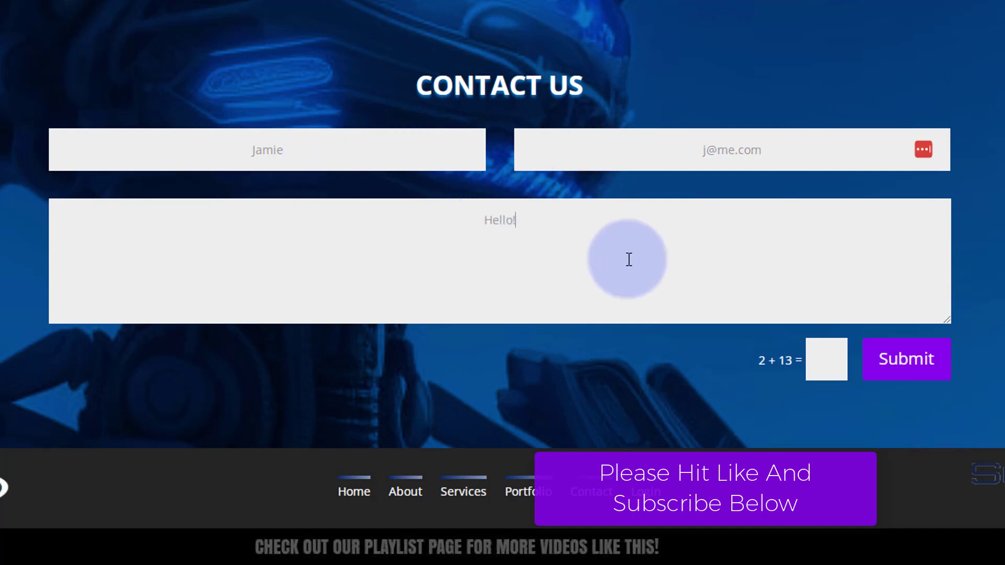
pyautogui.click(813, 361)
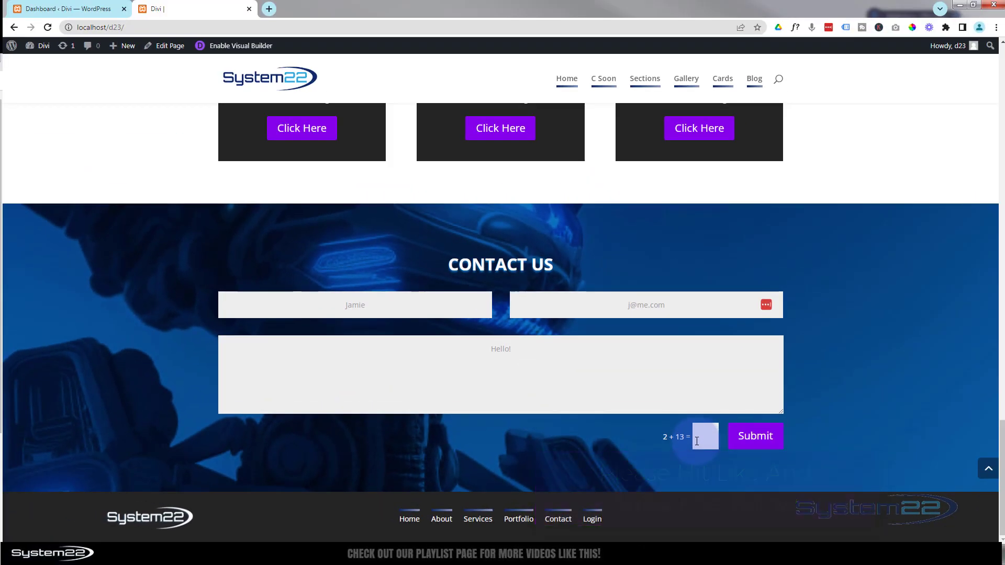
# Submit the test message from the contact form.
pyautogui.click(746, 444)
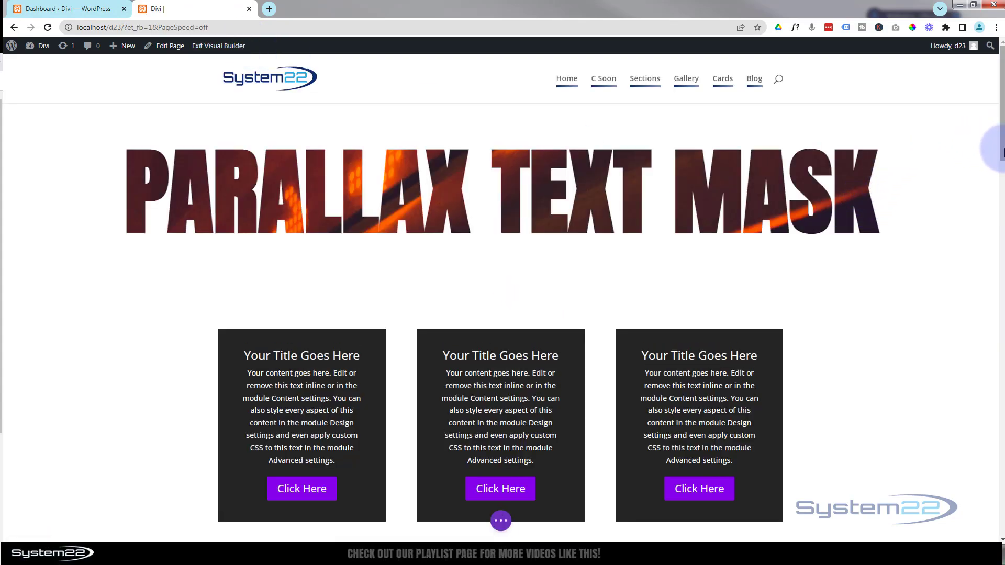
# Delete the Contact Us form module from the blue robot-background section.
pyautogui.moveTo(1001, 152); pyautogui.dragTo(1000, 505)
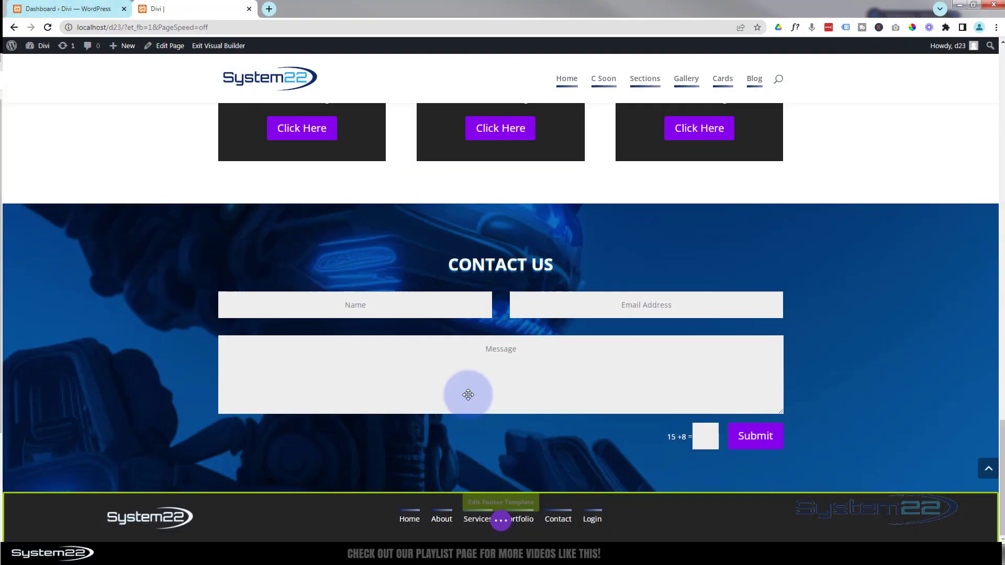
pyautogui.moveTo(473, 327)
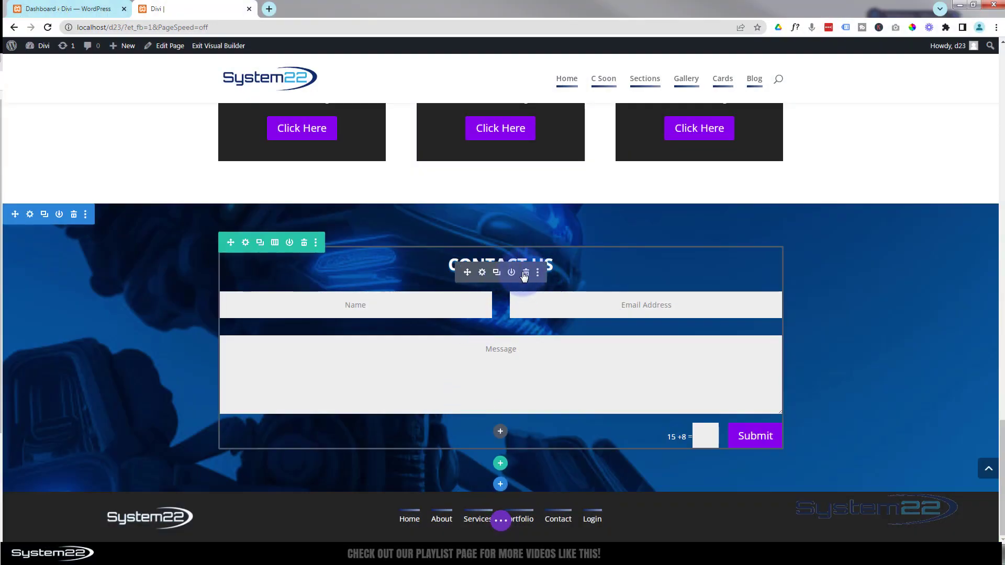
pyautogui.click(526, 273)
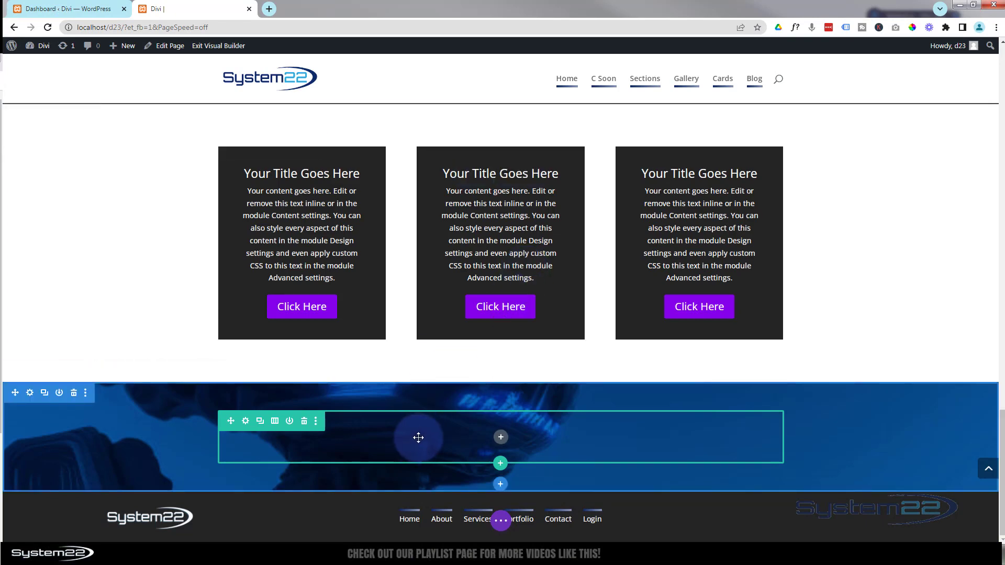
pyautogui.moveTo(128, 51)
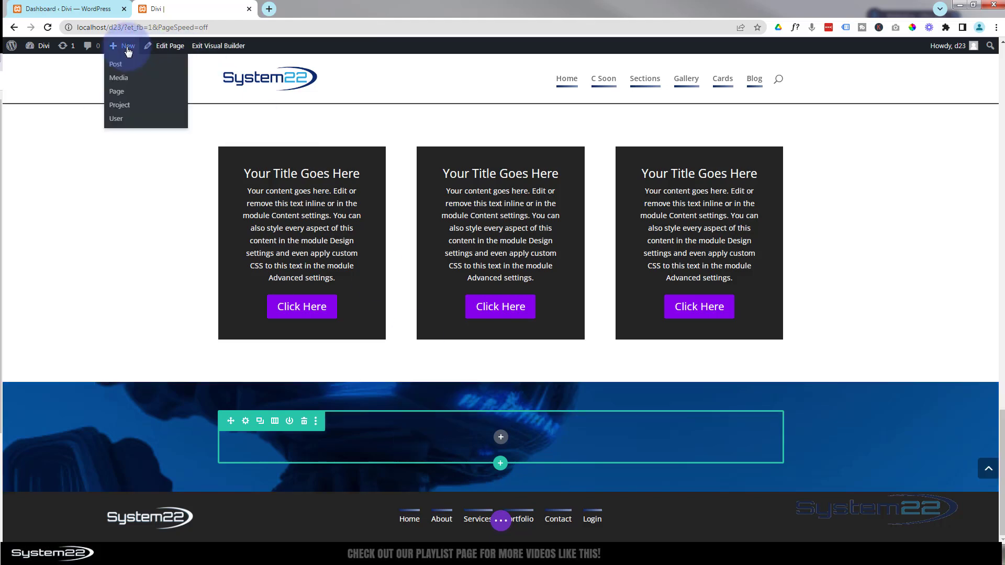
# Create a new page titled 'Message Sent' and open it in the Divi Builder.
pyautogui.keyDown('ctrl'); pyautogui.click(116, 92); pyautogui.keyUp('ctrl')
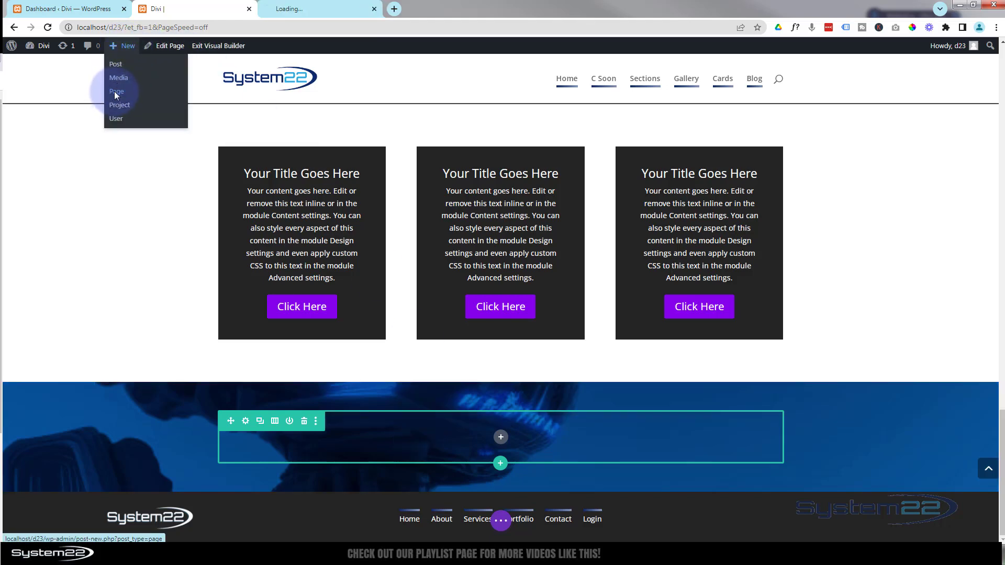
pyautogui.click(308, 9)
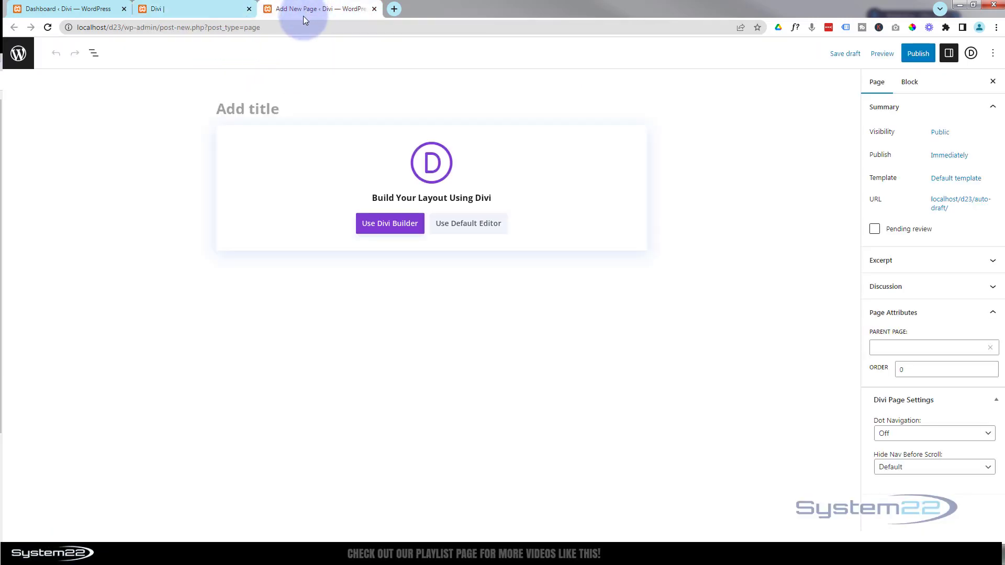
pyautogui.write('Message')
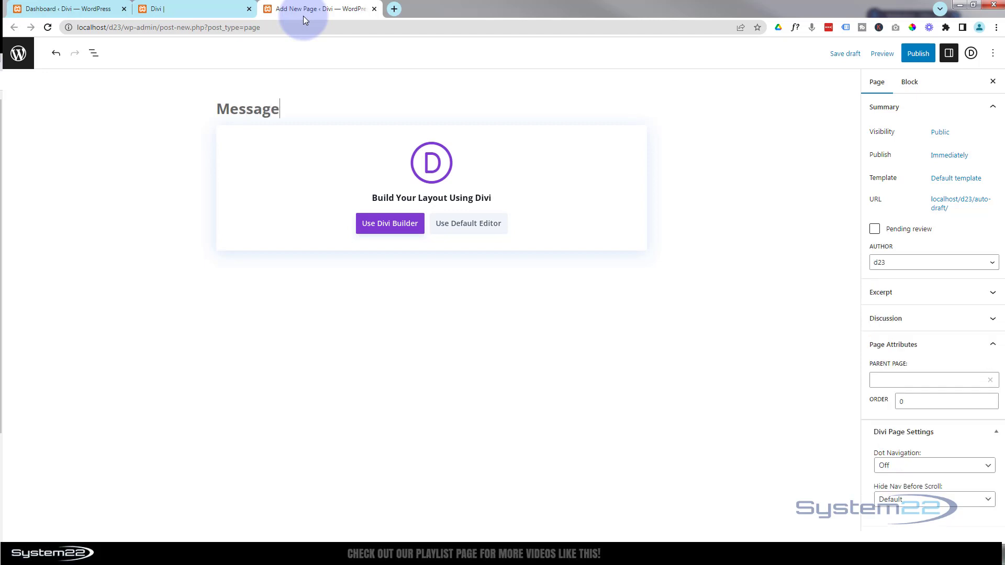
pyautogui.write(' Sent')
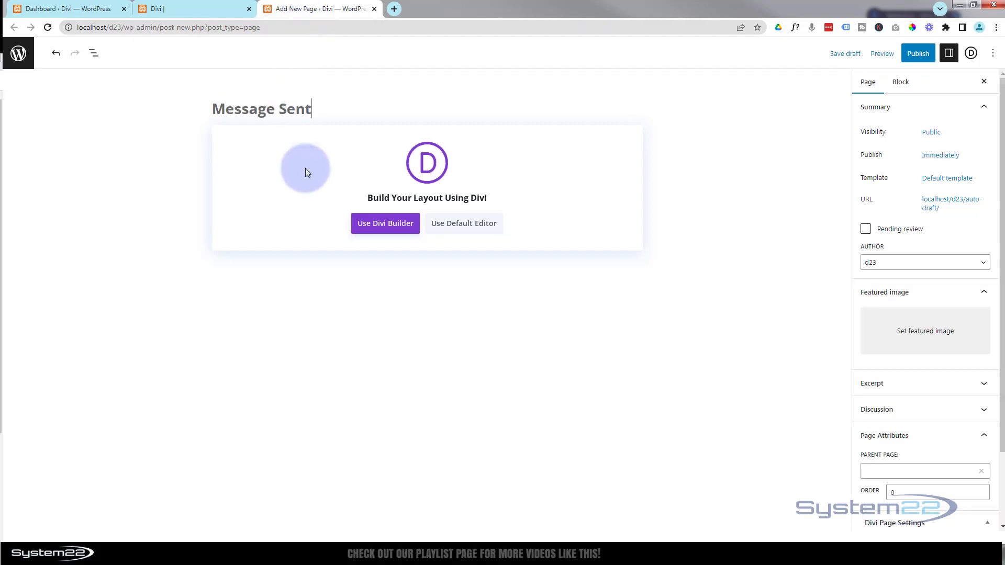
pyautogui.click(380, 229)
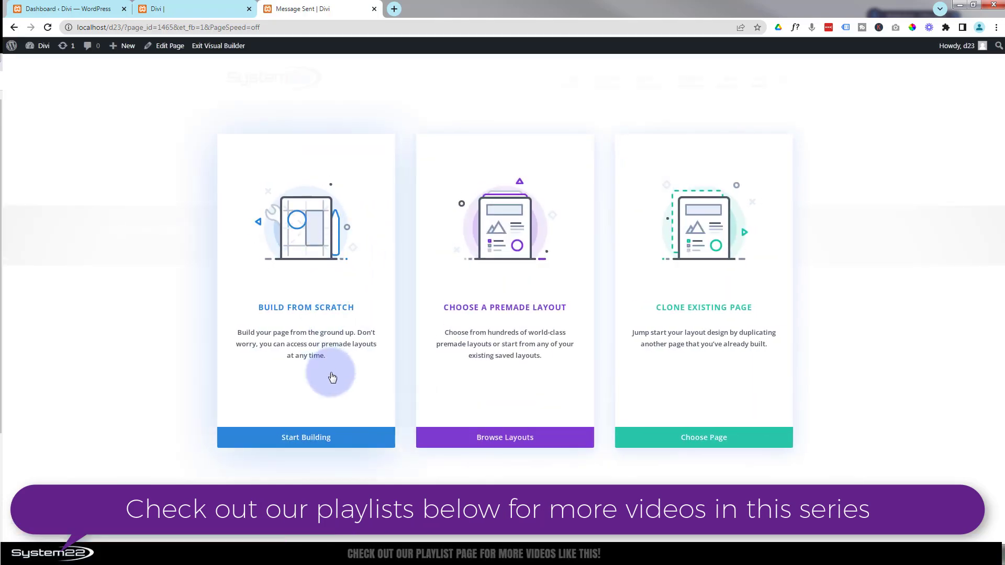
# Start the Message Sent page from scratch with a one-column row.
pyautogui.click(339, 442)
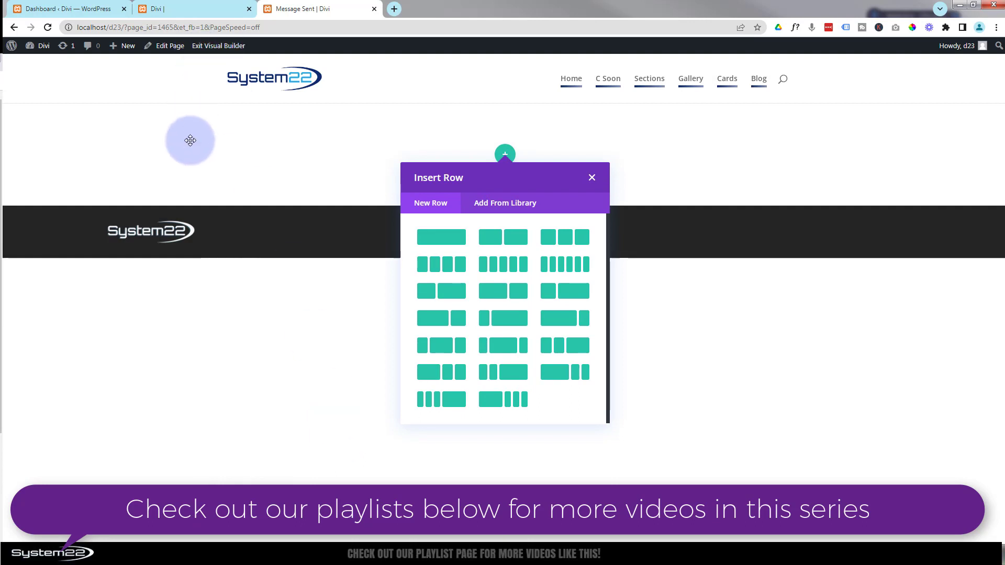
pyautogui.click(448, 244)
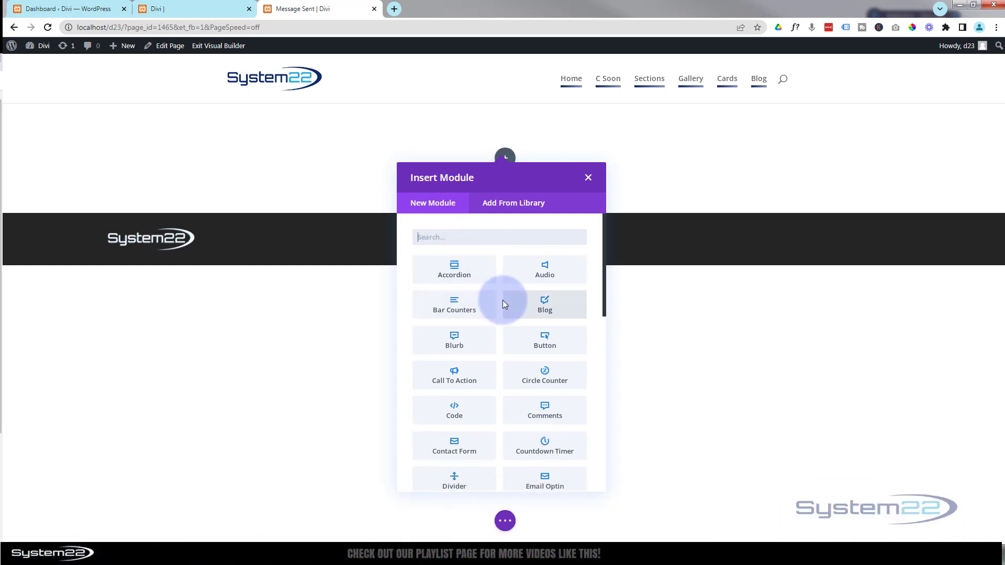
# Add a Blurb titled 'Message Sent!' whose body opens with 'Thanks for reaching out'.
pyautogui.click(450, 346)
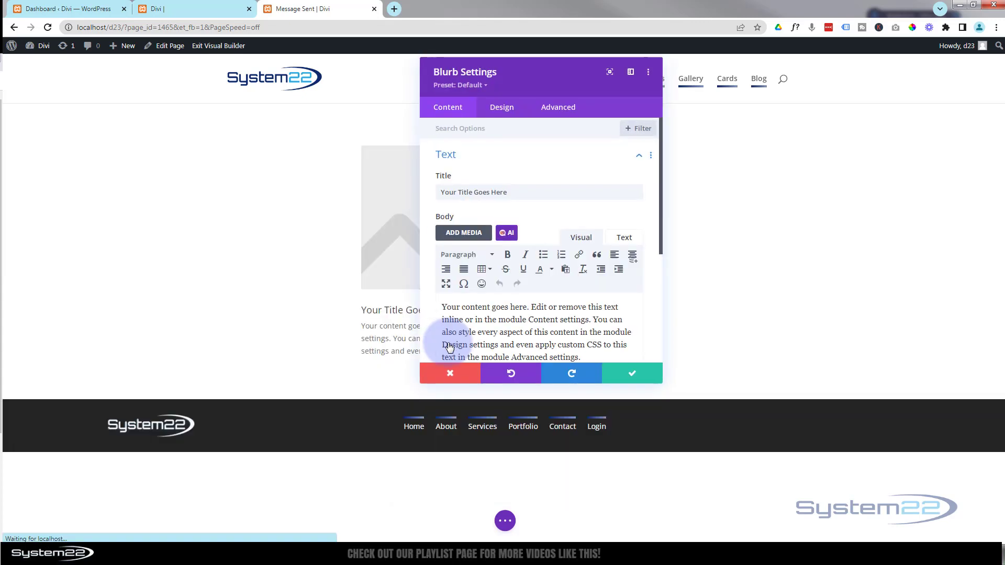
pyautogui.moveTo(509, 188); pyautogui.dragTo(432, 190)
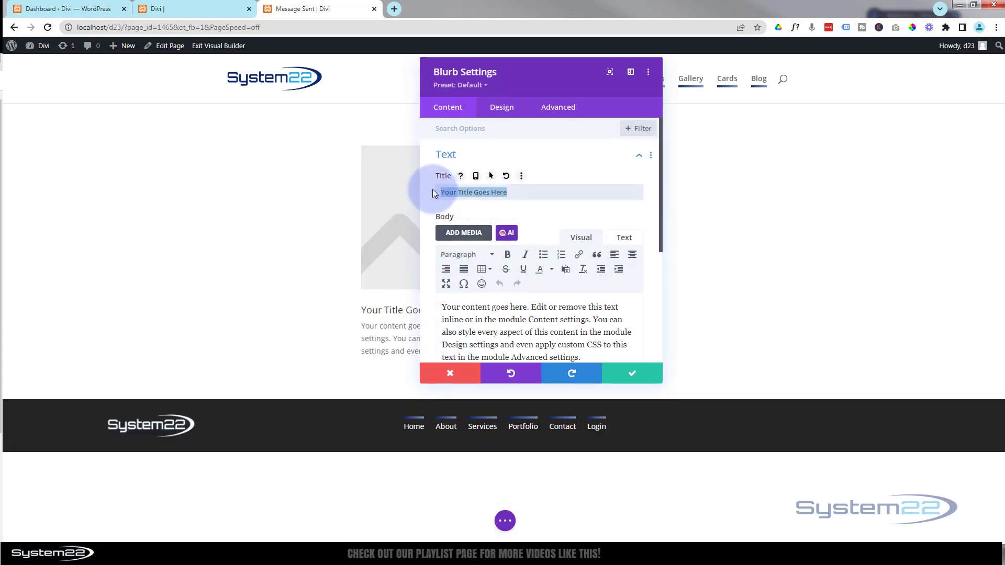
pyautogui.write('M')
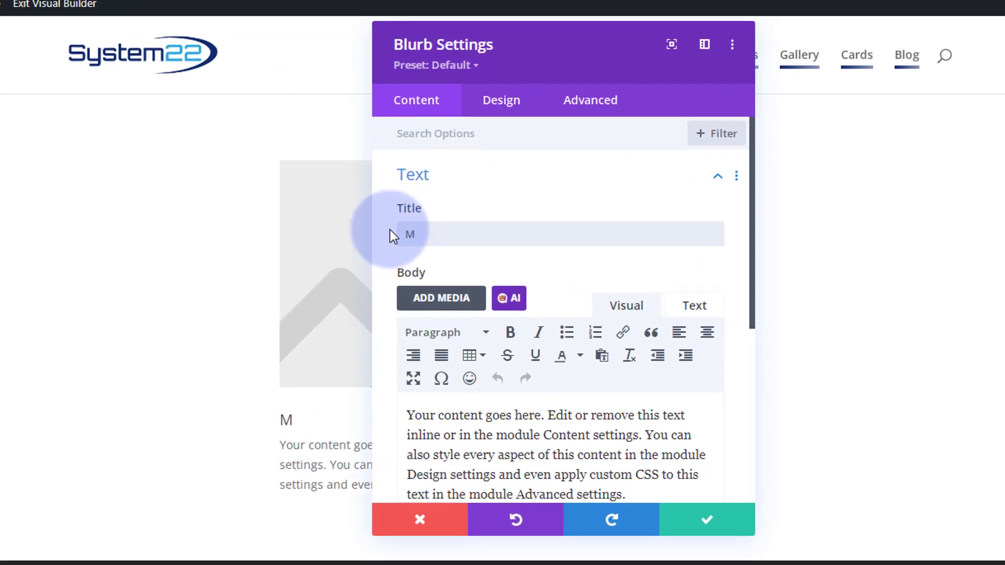
pyautogui.write('essage Sent!')
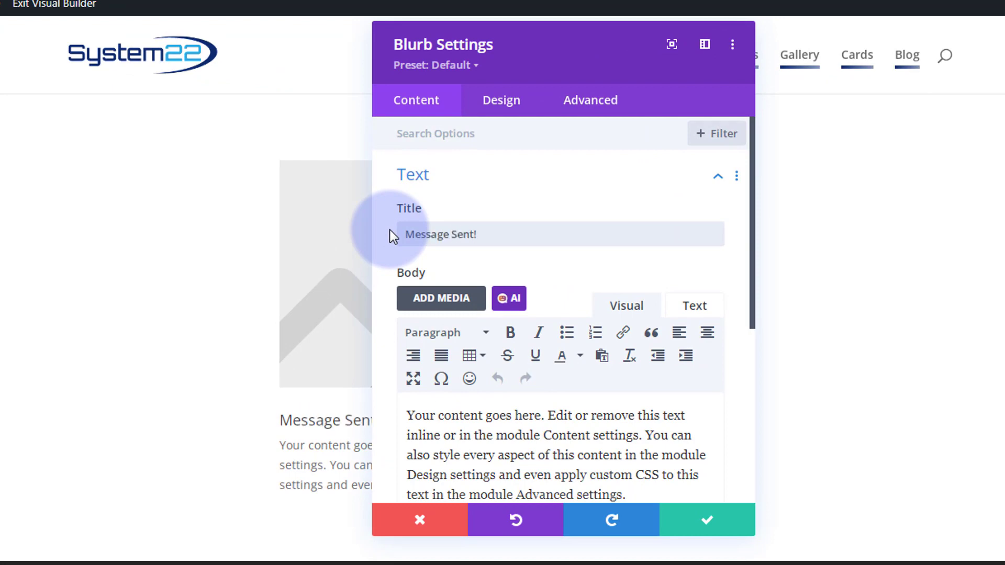
pyautogui.scroll(-2, 525, 250)
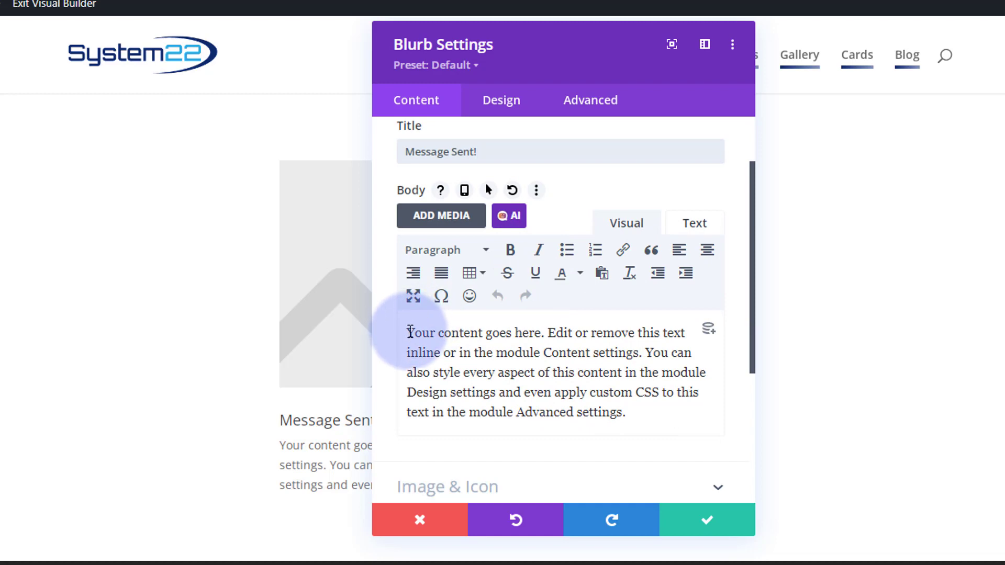
pyautogui.moveTo(408, 333); pyautogui.dragTo(538, 334)
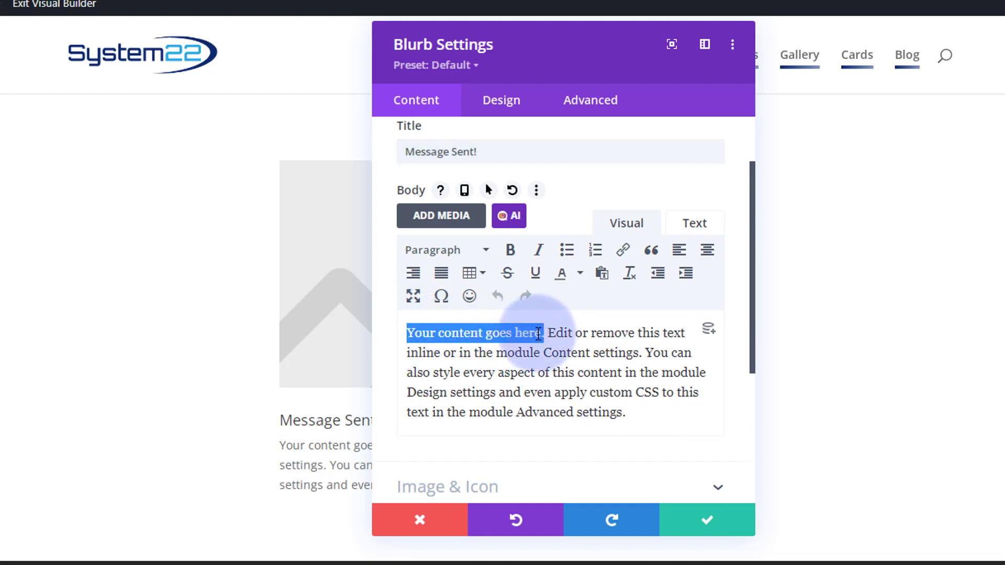
pyautogui.write('Thanks for')
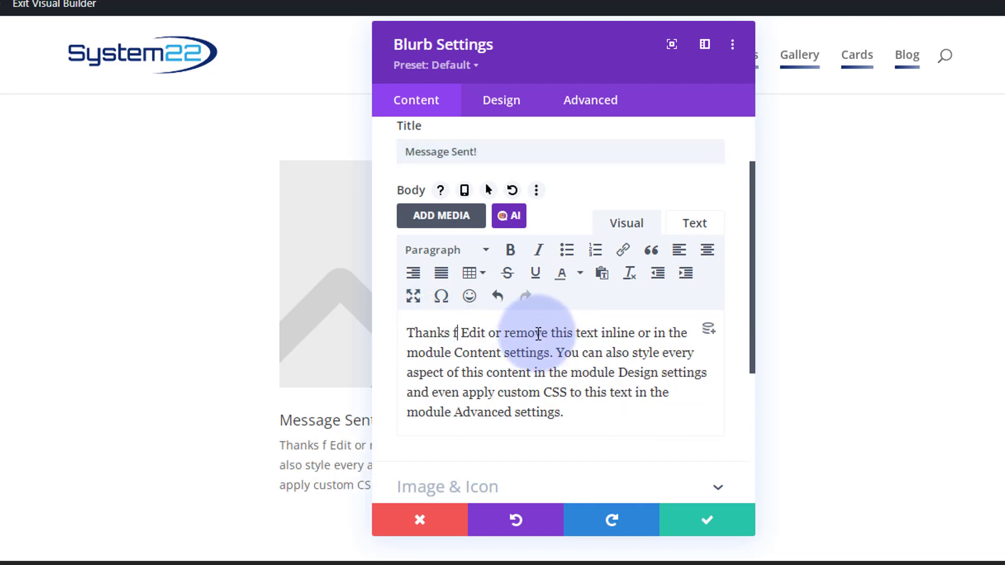
pyautogui.write(' reaching out')
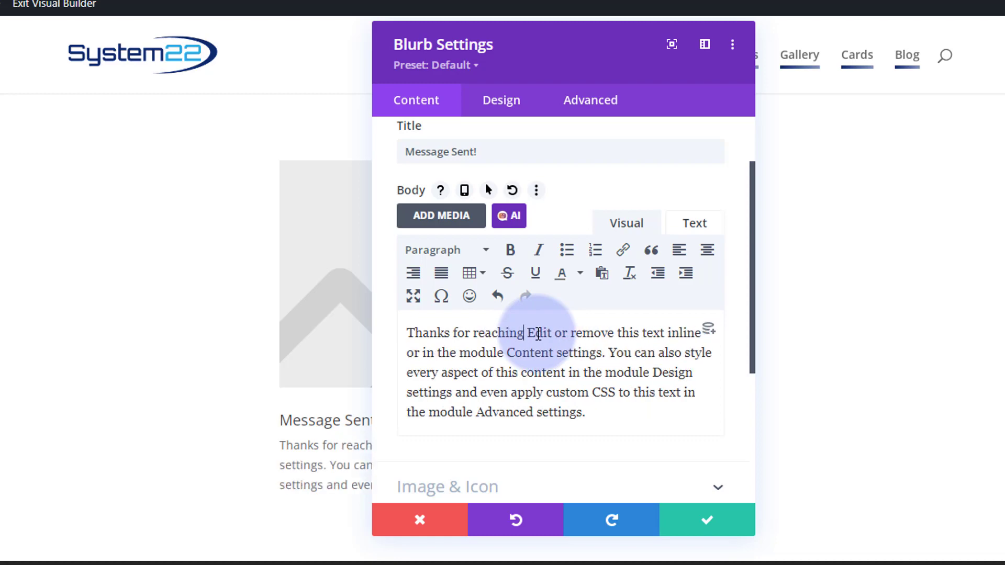
pyautogui.press('Return')
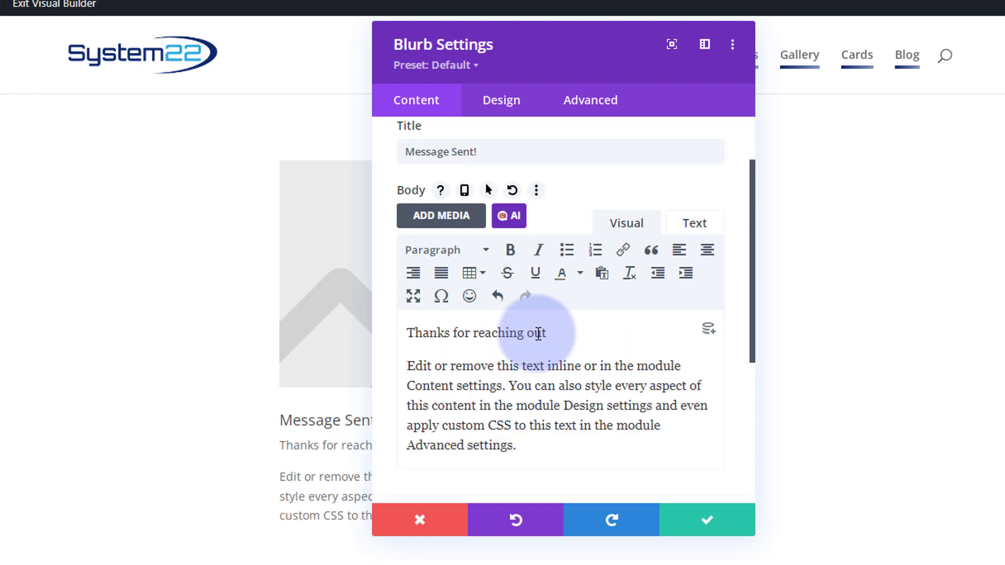
# Format the 'Thanks for reaching out' line as Heading 3 and move the settings panel aside.
pyautogui.moveTo(412, 335); pyautogui.dragTo(555, 336)
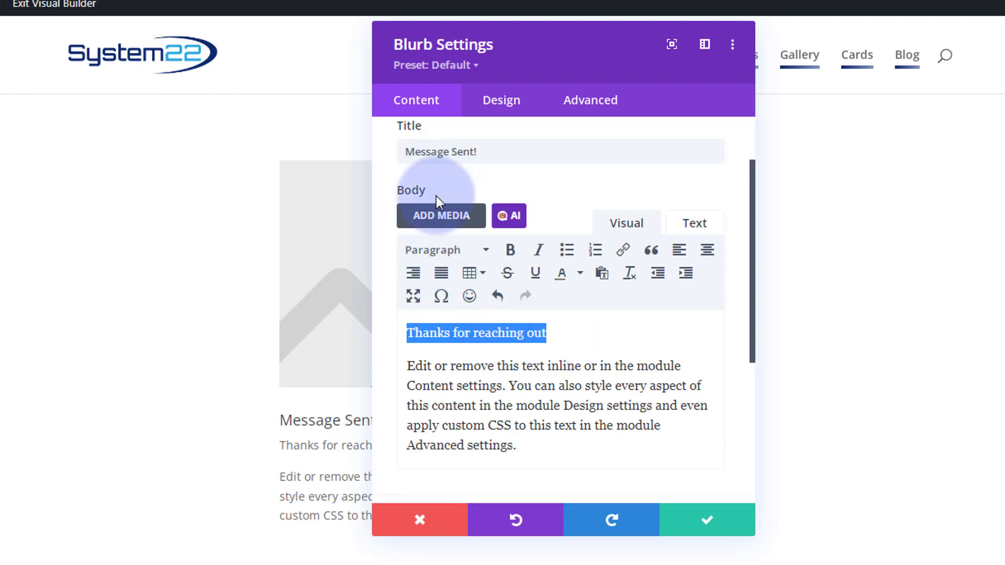
pyautogui.click(429, 251)
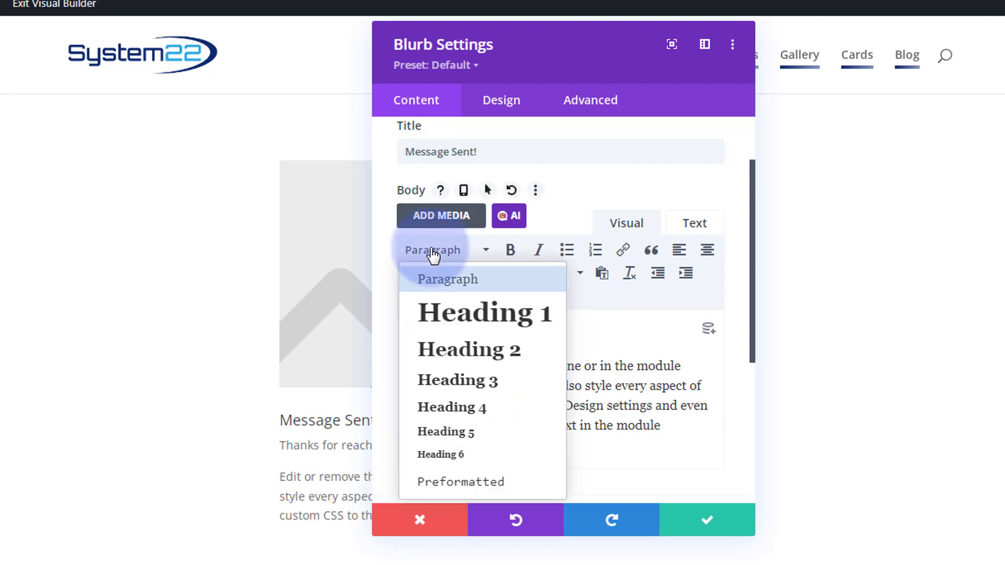
pyautogui.click(460, 387)
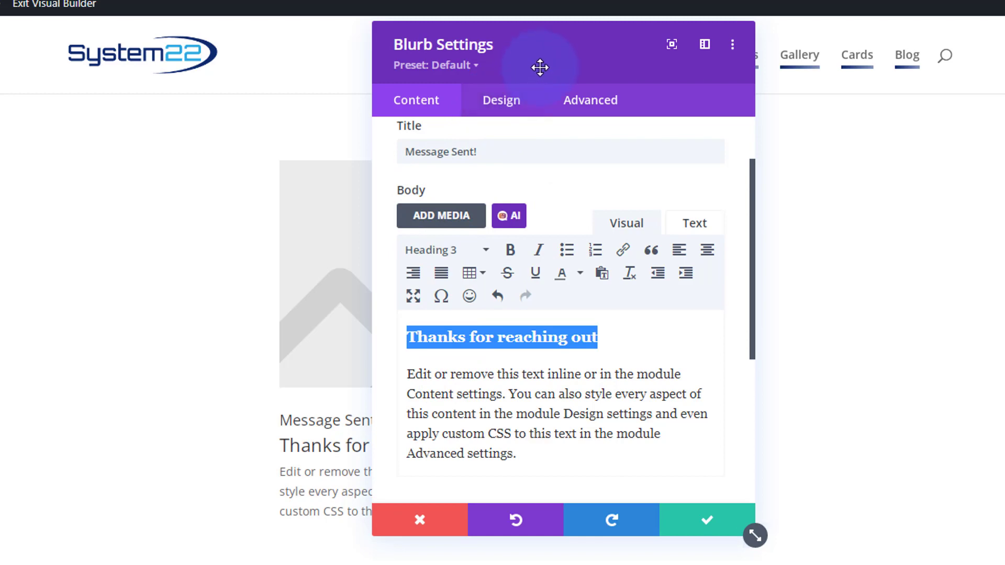
pyautogui.moveTo(539, 68); pyautogui.dragTo(843, 116)
pyautogui.click(290, 418)
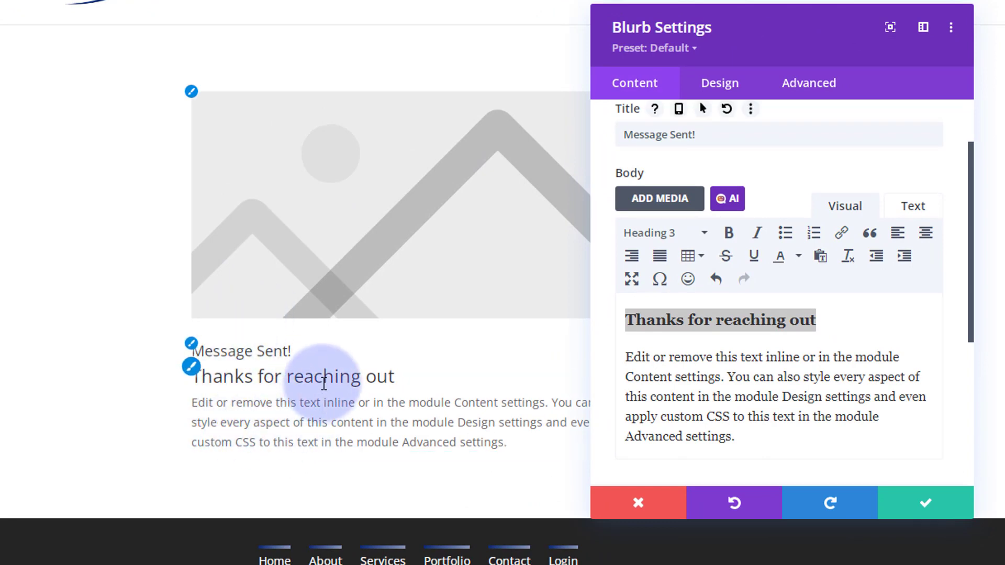
# Switch the blurb to an icon and choose the circled double-right-chevron icon.
pyautogui.scroll(-5, 741, 247)
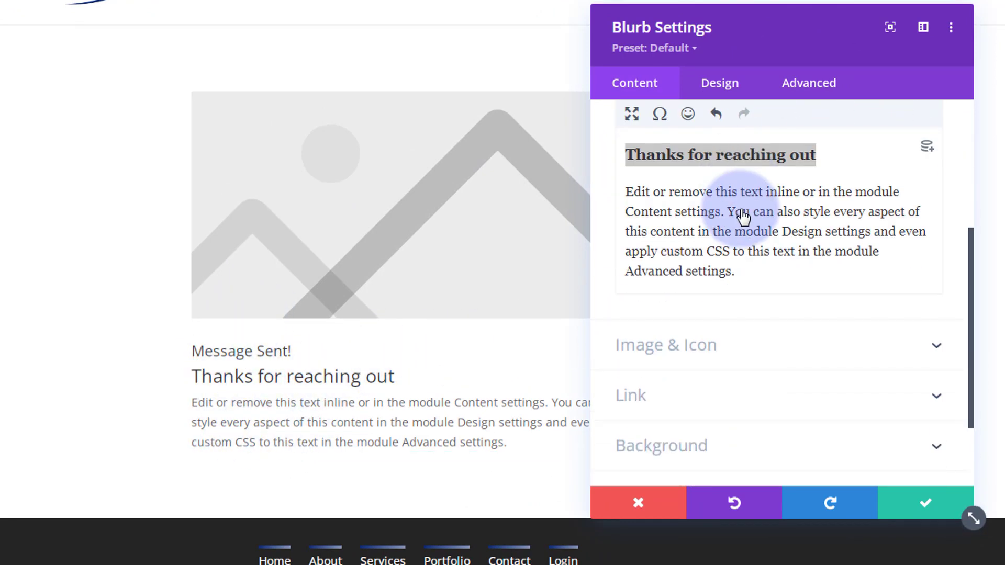
pyautogui.click(749, 244)
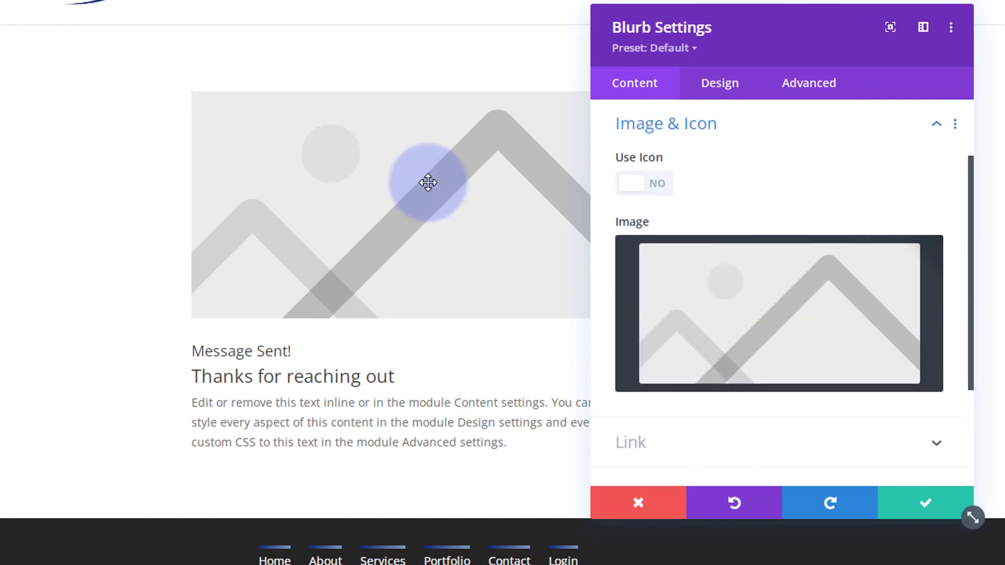
pyautogui.click(653, 193)
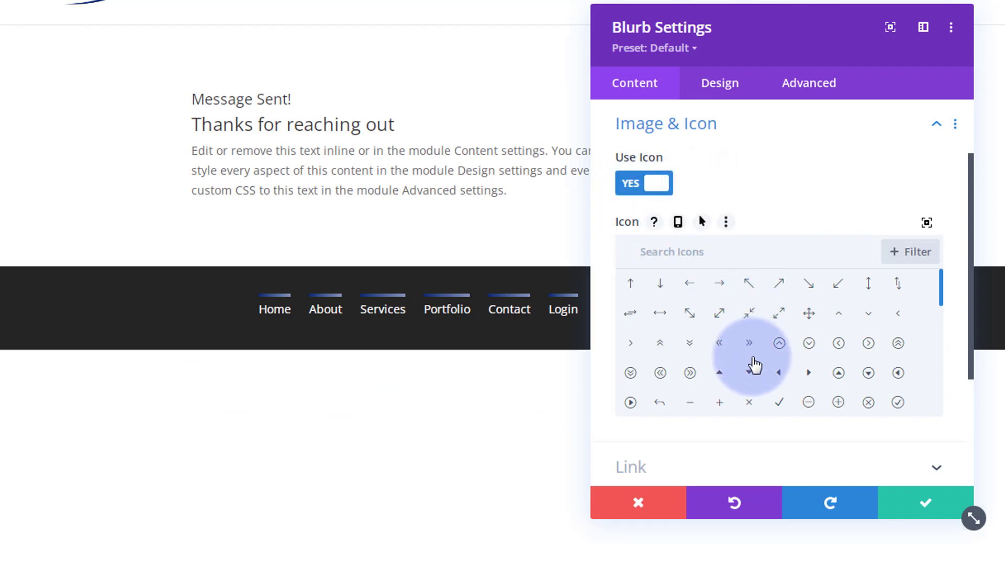
pyautogui.click(690, 374)
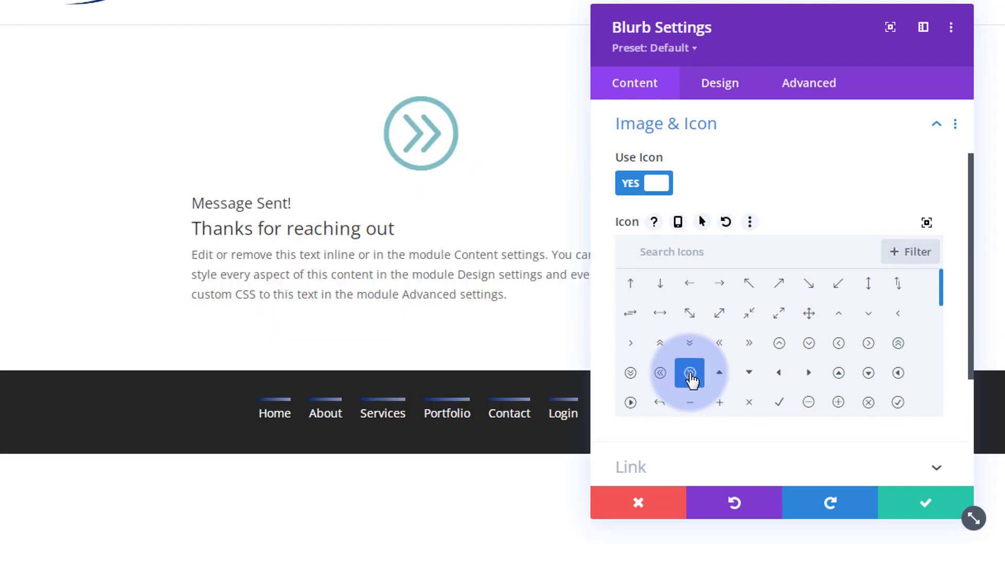
pyautogui.scroll(-5, 691, 370)
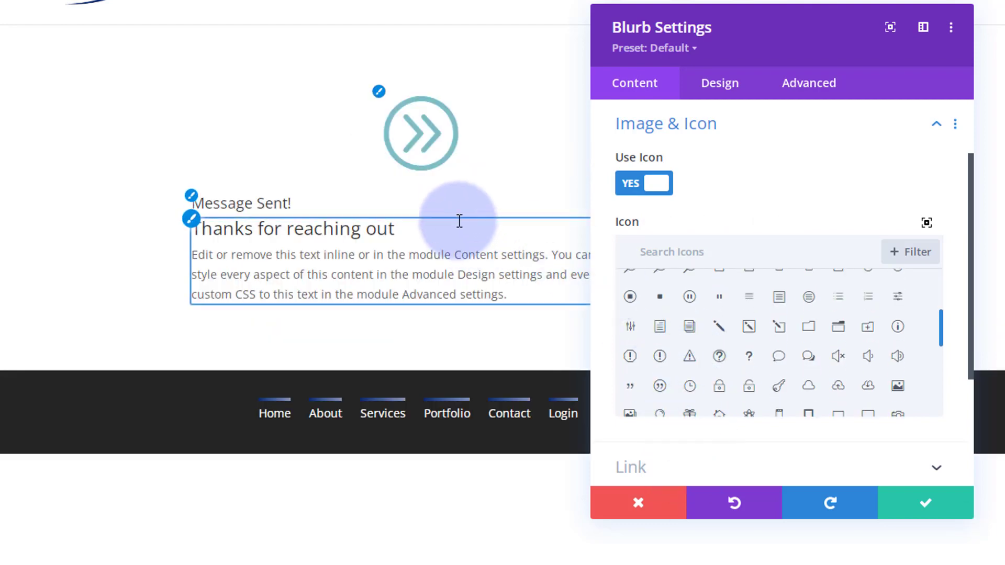
pyautogui.click(707, 467)
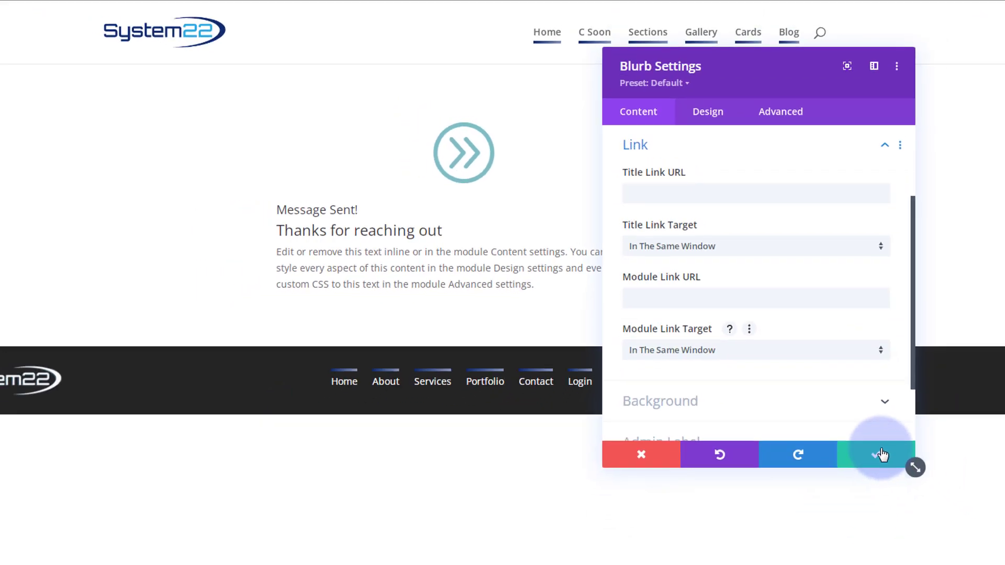
# Save the blurb, then set sent-scaled.jpg as the section's background image and save.
pyautogui.click(881, 455)
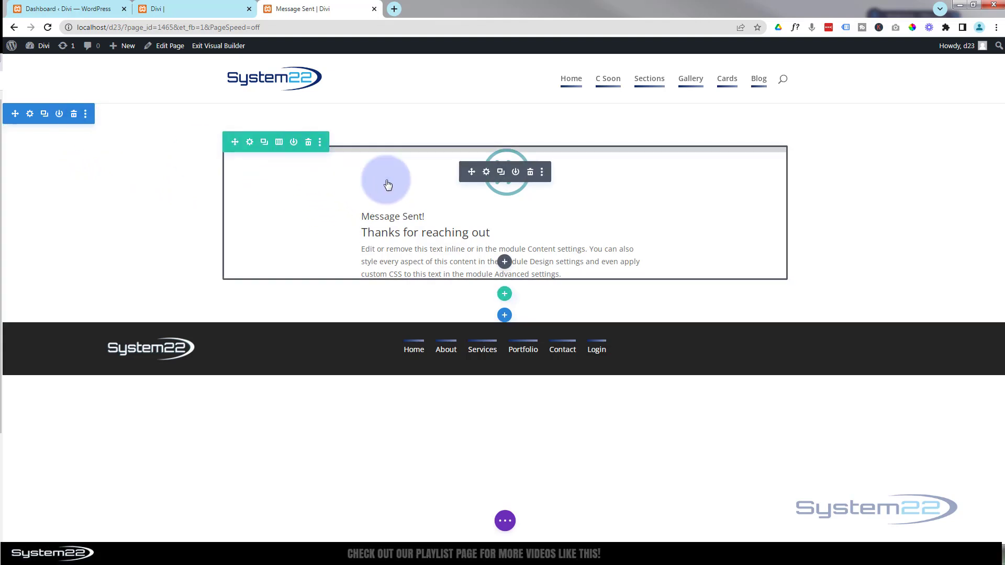
pyautogui.click(30, 116)
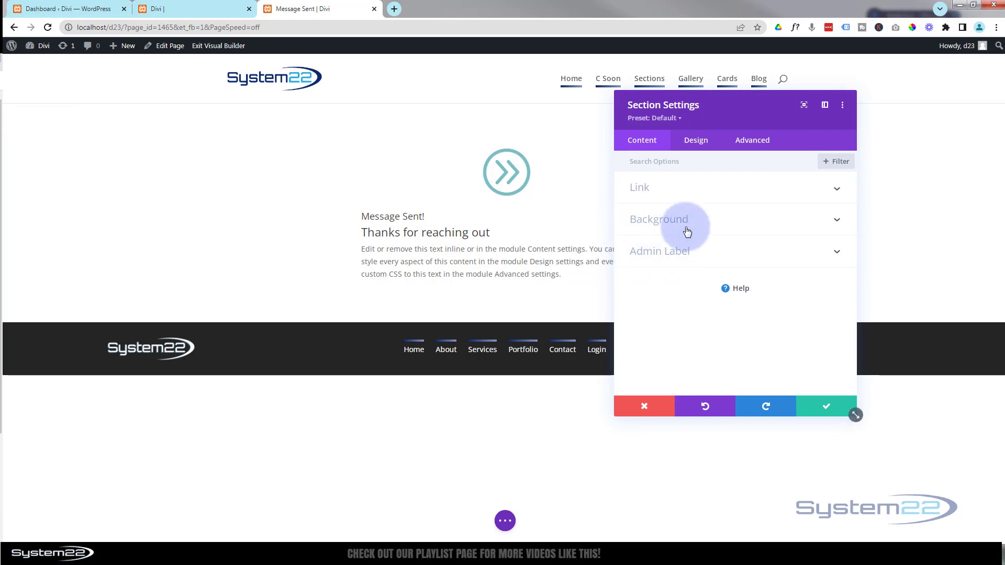
pyautogui.click(706, 228)
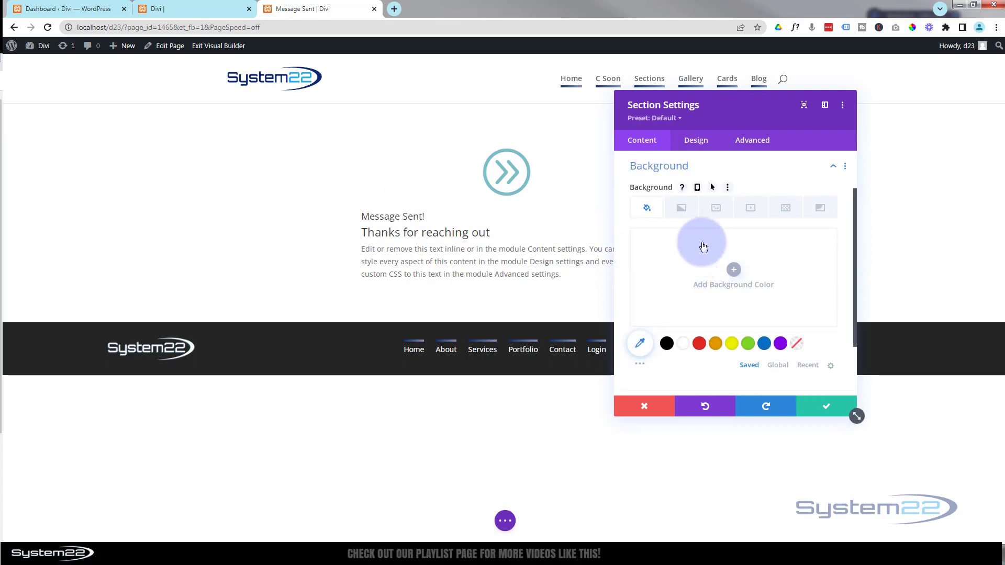
pyautogui.click(716, 212)
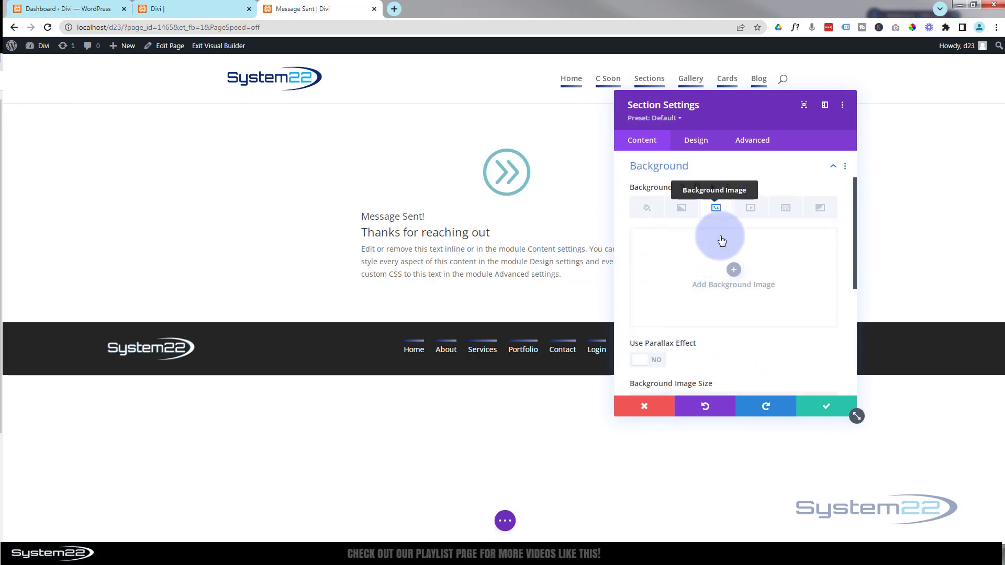
pyautogui.click(734, 269)
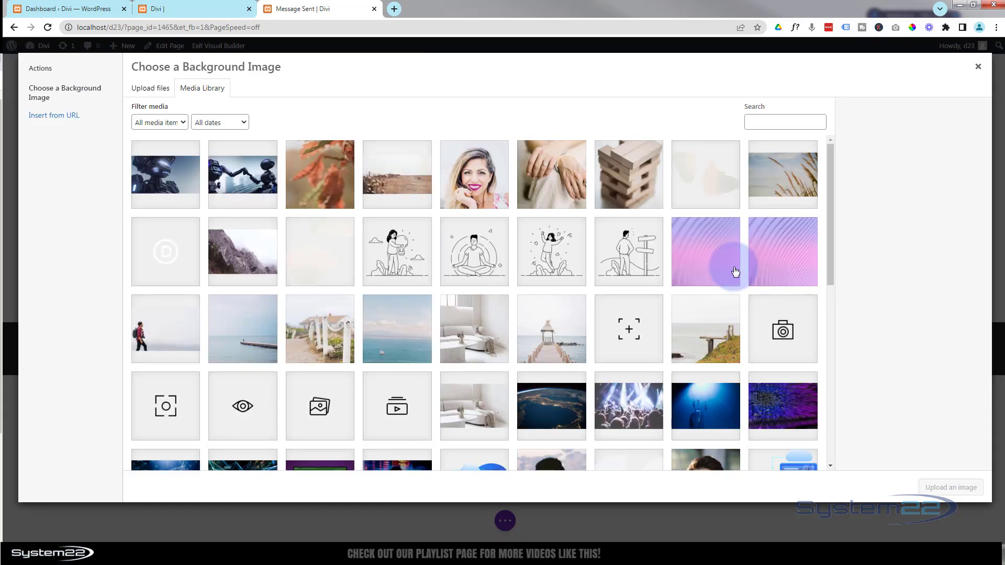
pyautogui.click(242, 175)
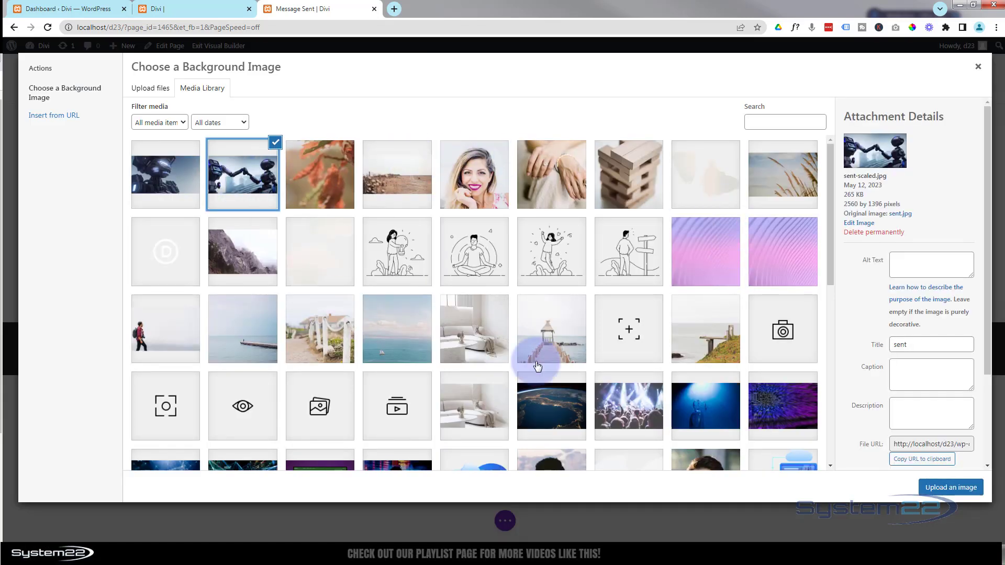
pyautogui.click(951, 488)
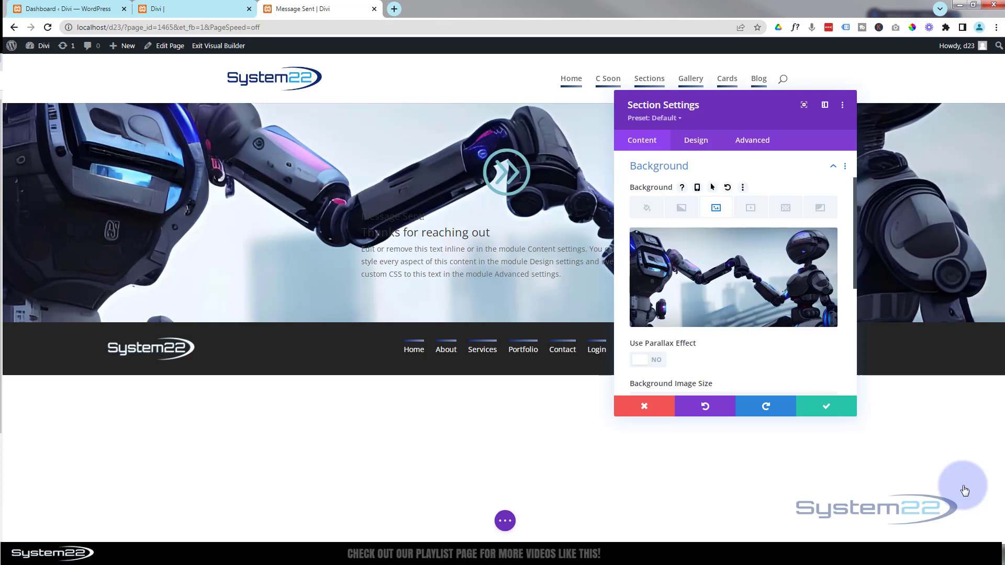
pyautogui.click(836, 408)
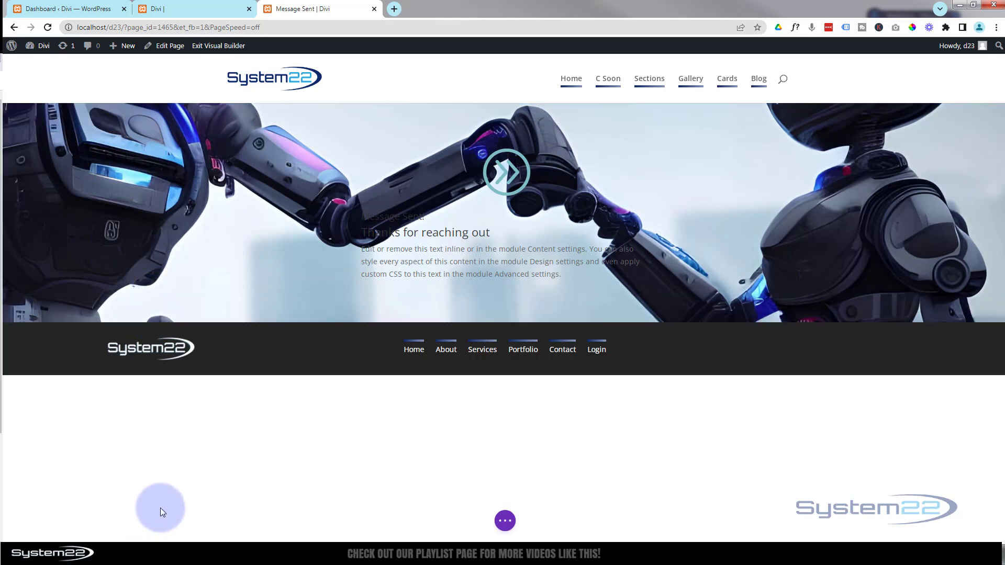
# Give the row a black background at 0.45 opacity, rgba(0,0,0,0.45).
pyautogui.moveTo(439, 275); pyautogui.dragTo(445, 274)
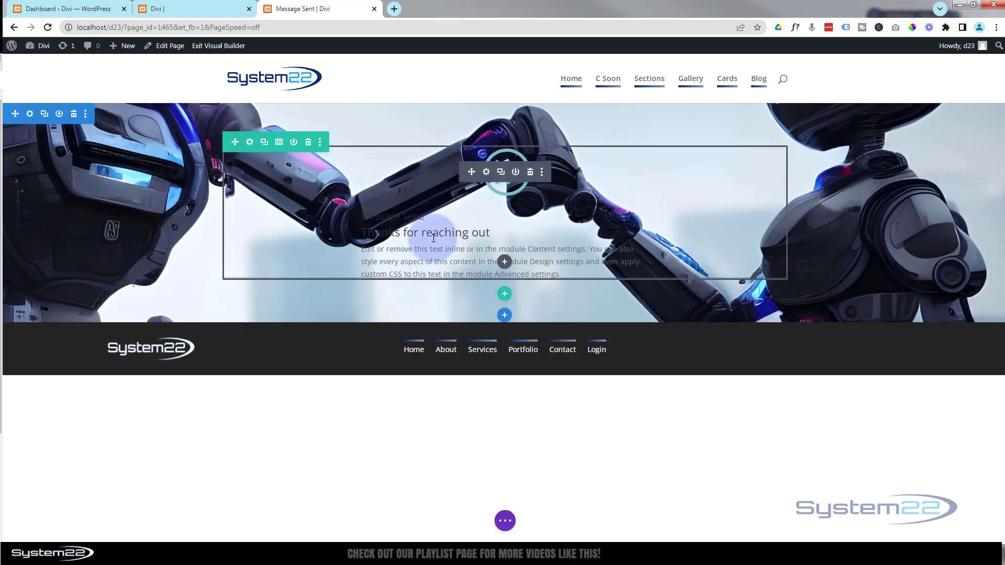
pyautogui.click(250, 144)
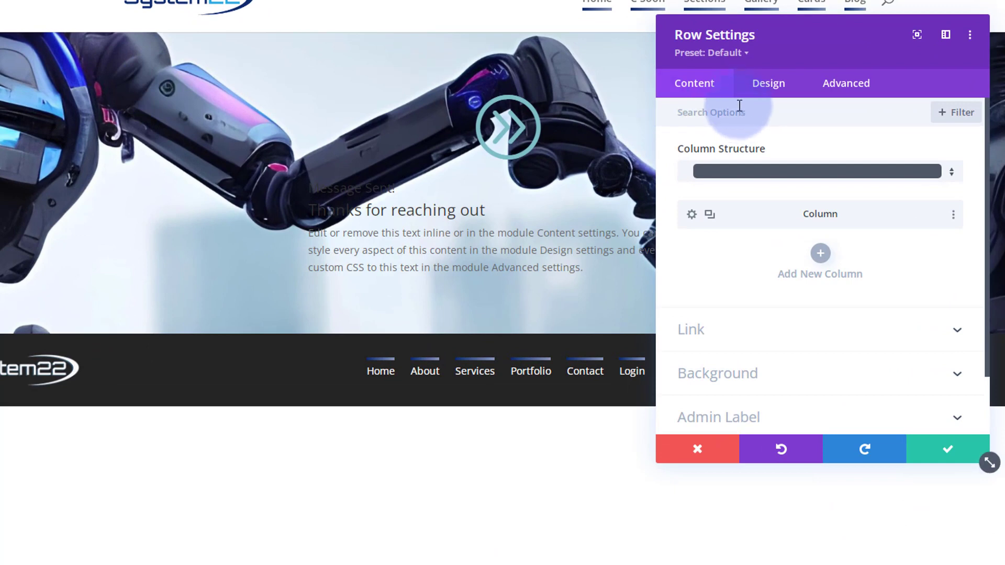
pyautogui.click(791, 375)
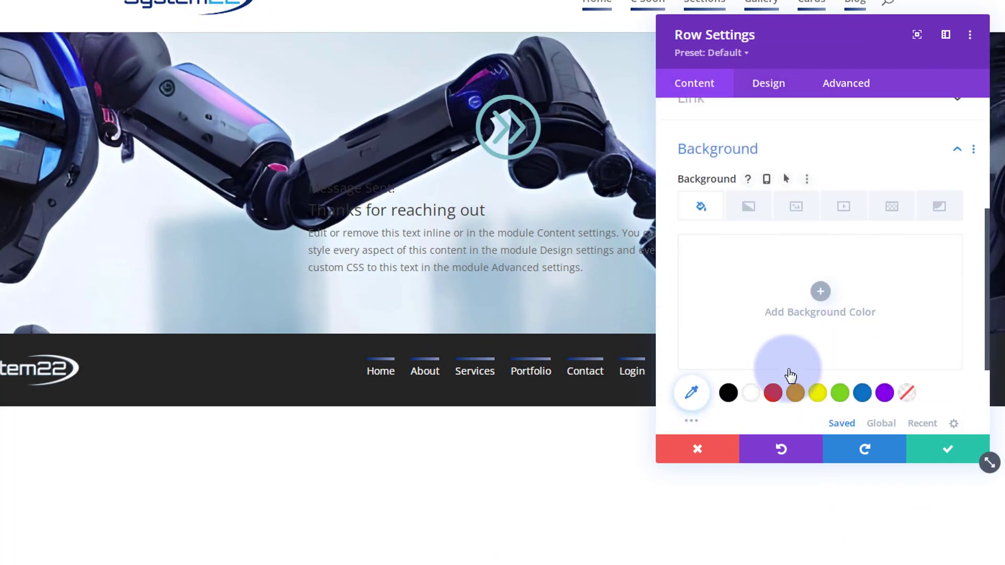
pyautogui.click(729, 394)
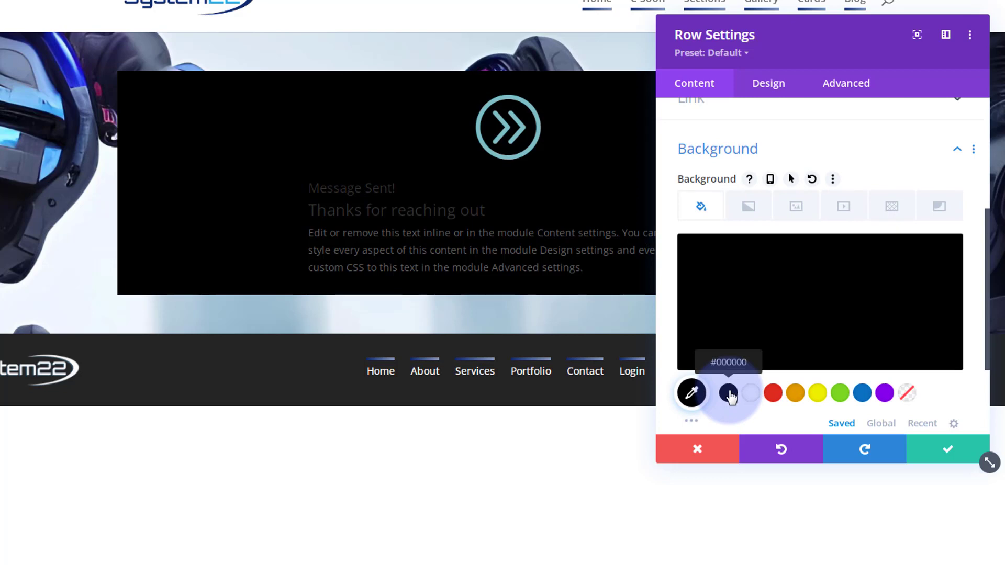
pyautogui.click(737, 331)
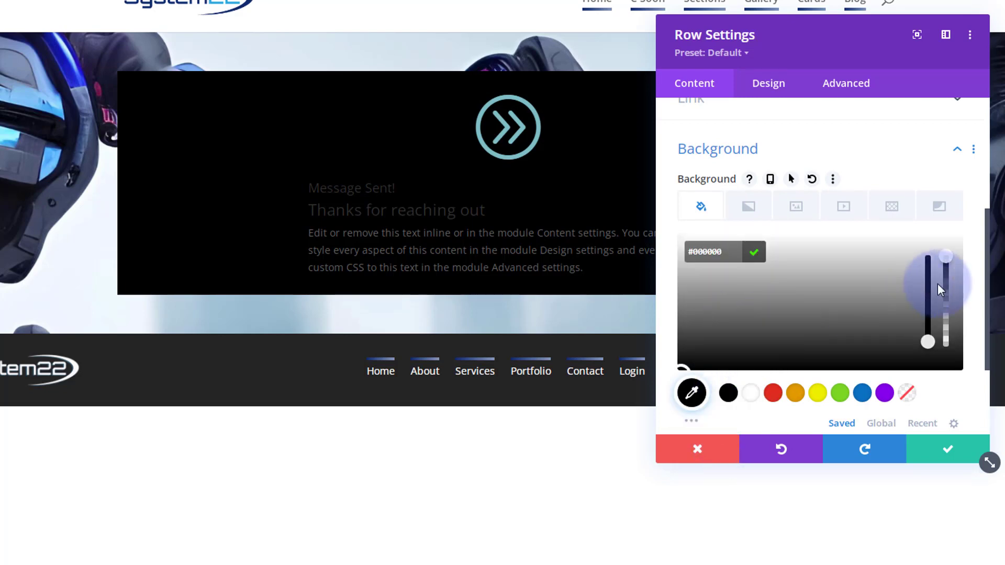
pyautogui.moveTo(947, 272); pyautogui.dragTo(944, 310)
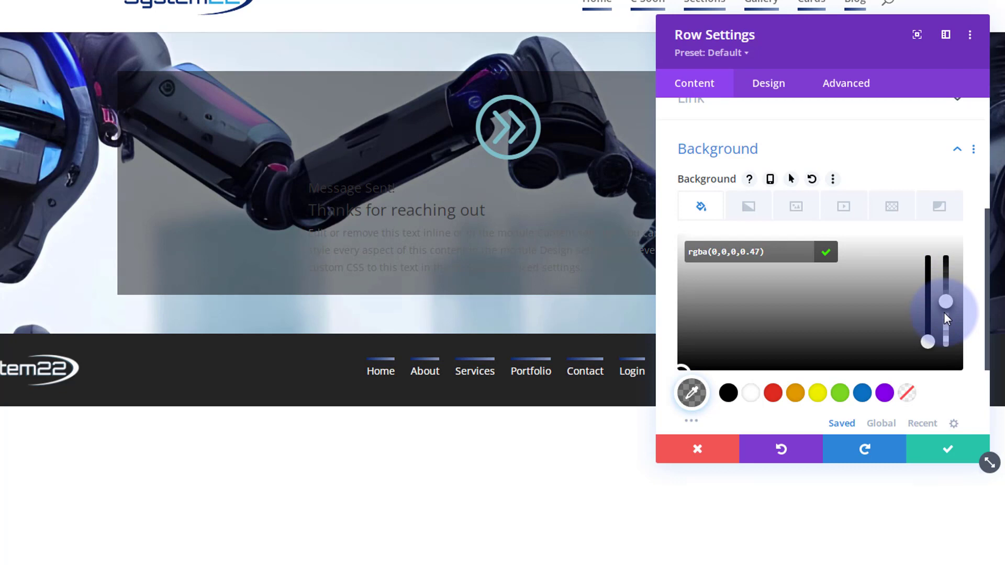
pyautogui.moveTo(944, 313); pyautogui.dragTo(944, 314)
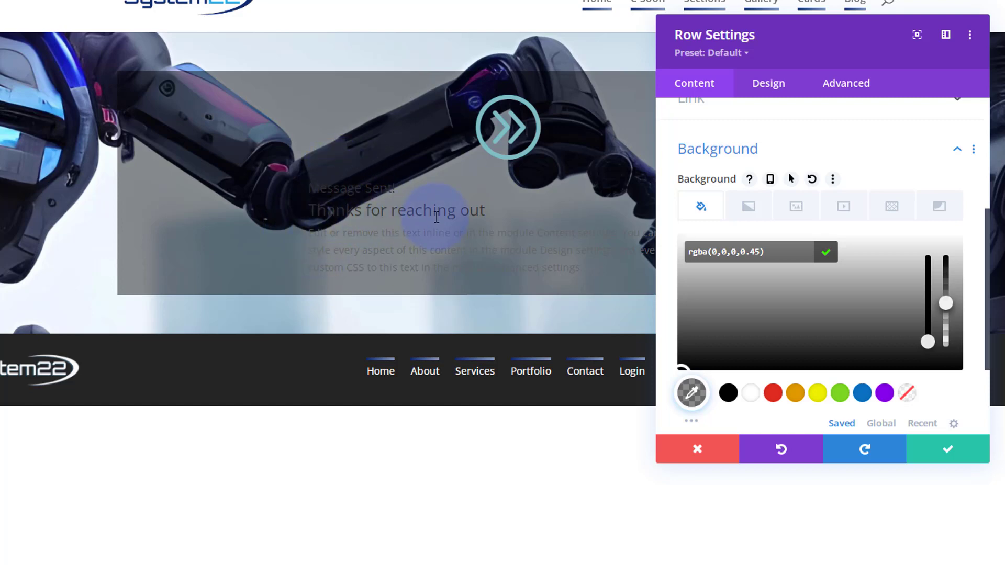
# Set the row's left and right padding to 10px in the Design tab.
pyautogui.click(777, 87)
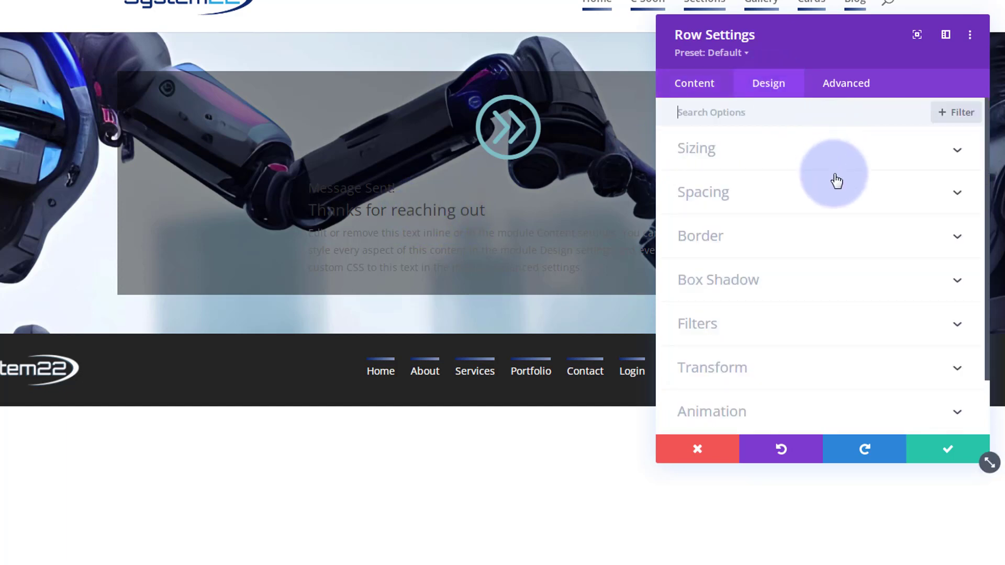
pyautogui.click(777, 194)
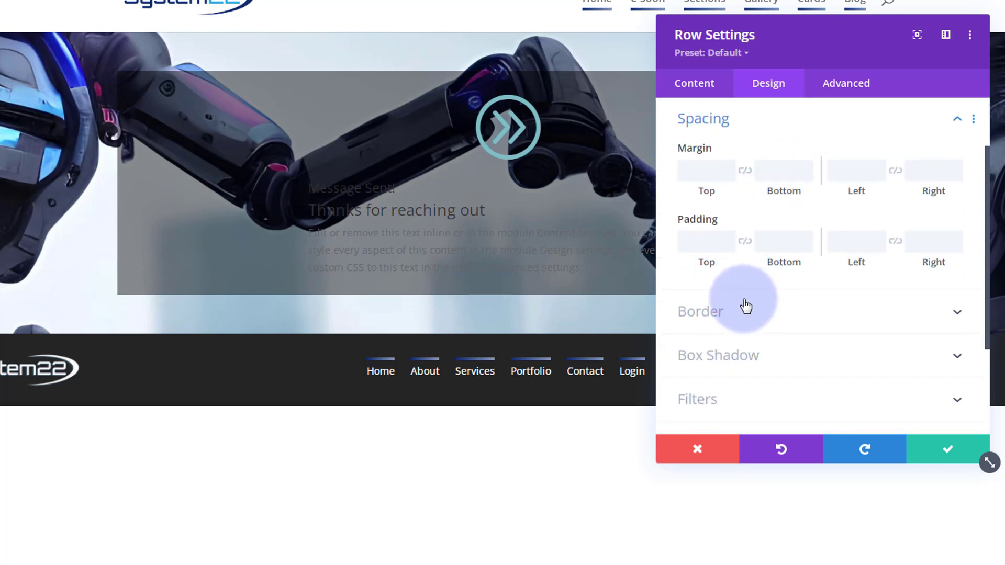
pyautogui.click(849, 244)
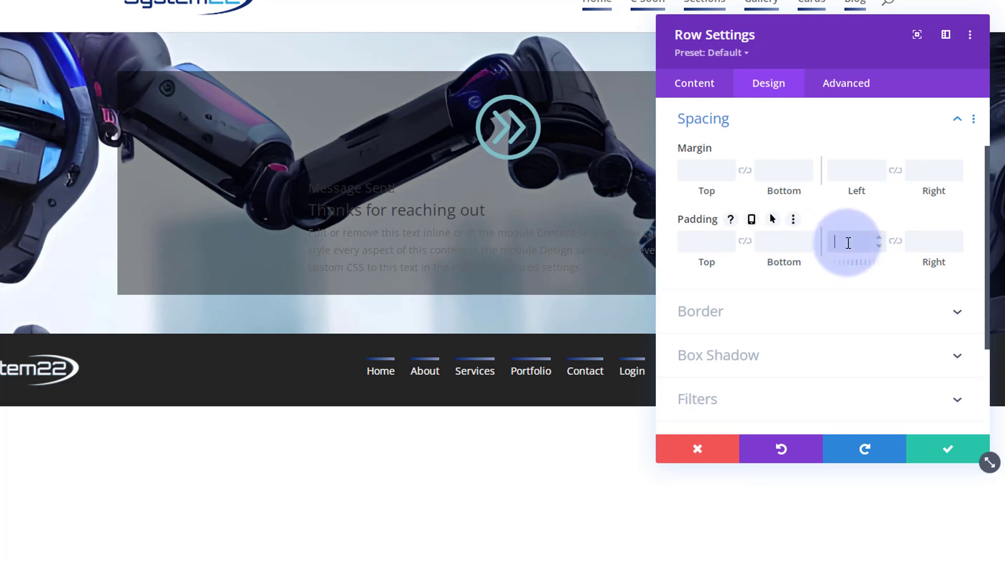
pyautogui.write('10px')
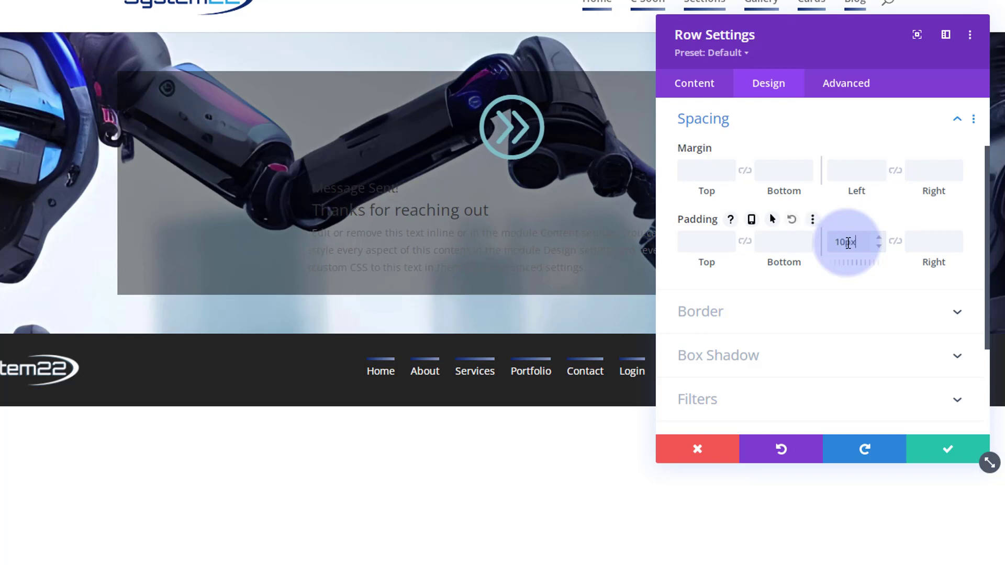
pyautogui.click(896, 244)
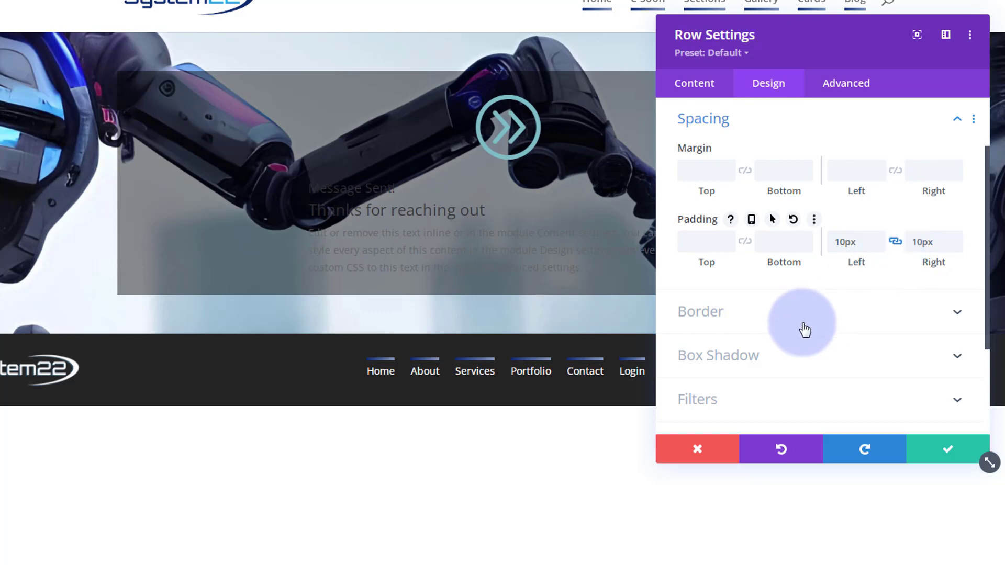
# Give the row 50px rounded corners and a 1px blue border.
pyautogui.click(825, 314)
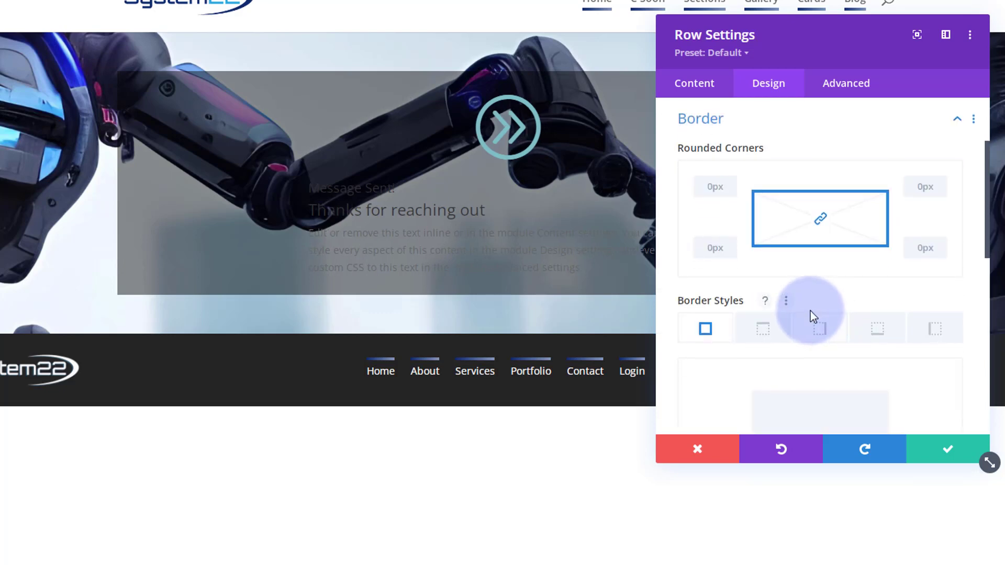
pyautogui.click(708, 184)
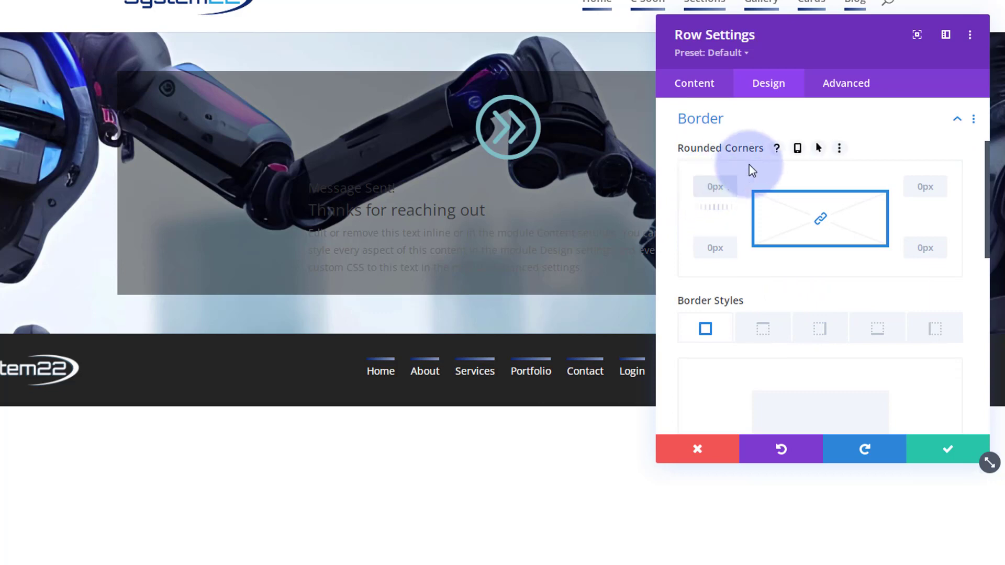
pyautogui.write('50')
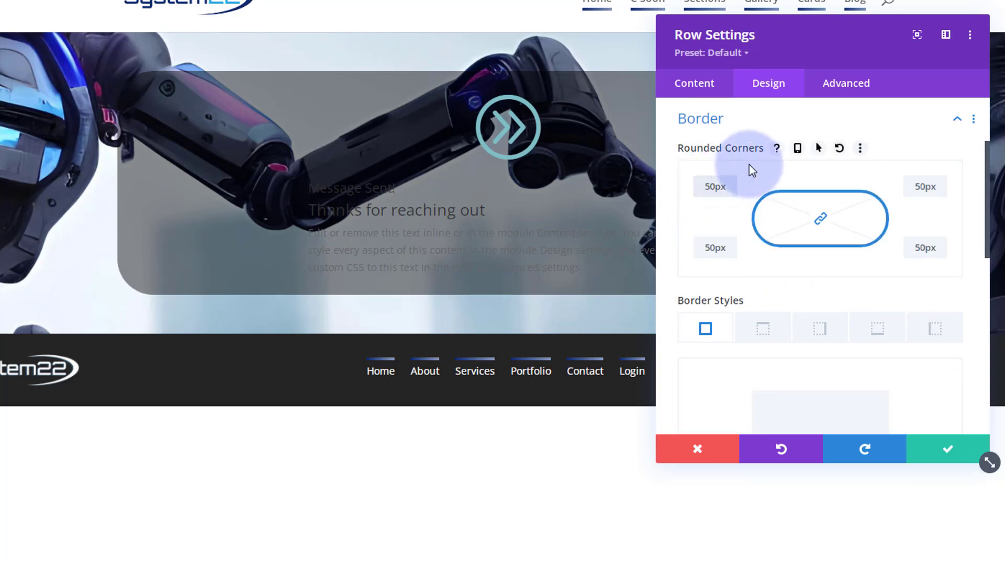
pyautogui.scroll(-2, 786, 244)
pyautogui.scroll(-4, 786, 248)
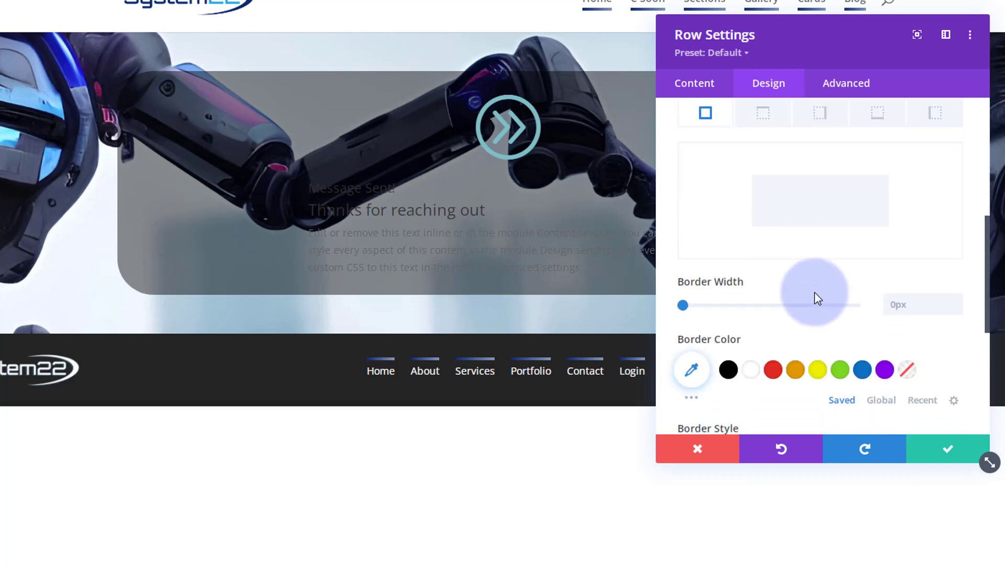
pyautogui.click(954, 305)
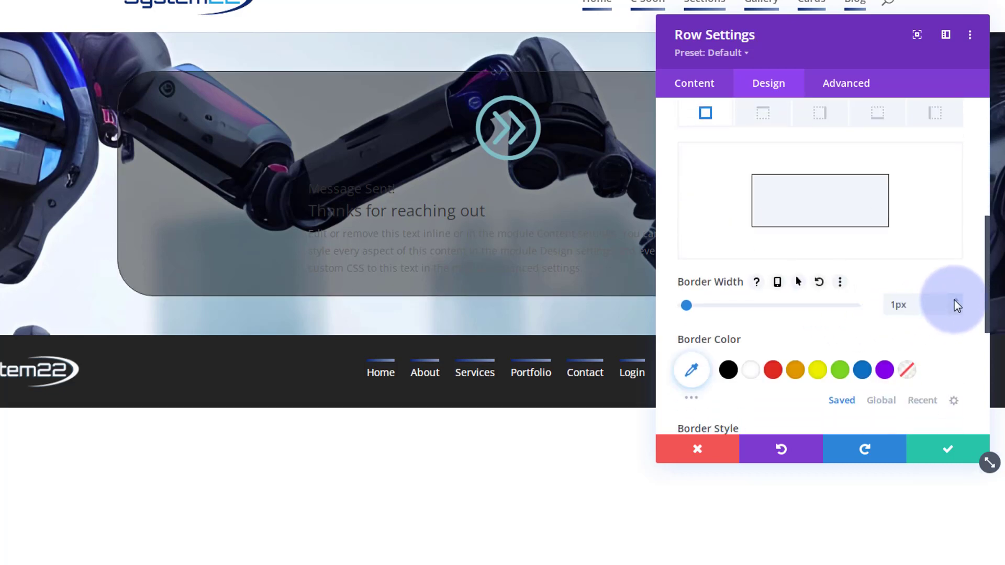
pyautogui.click(864, 370)
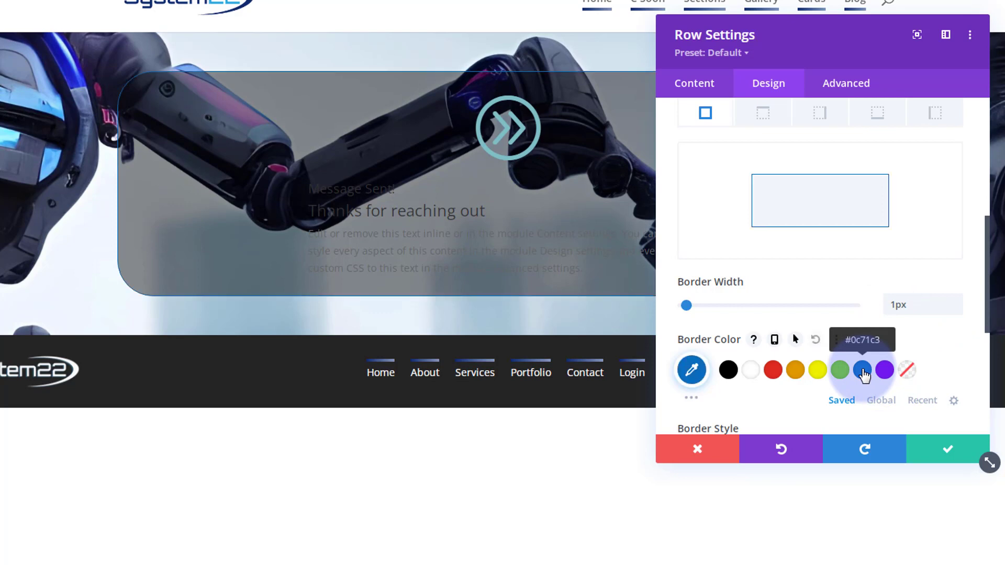
pyautogui.scroll(-3, 834, 289)
pyautogui.scroll(-2, 834, 289)
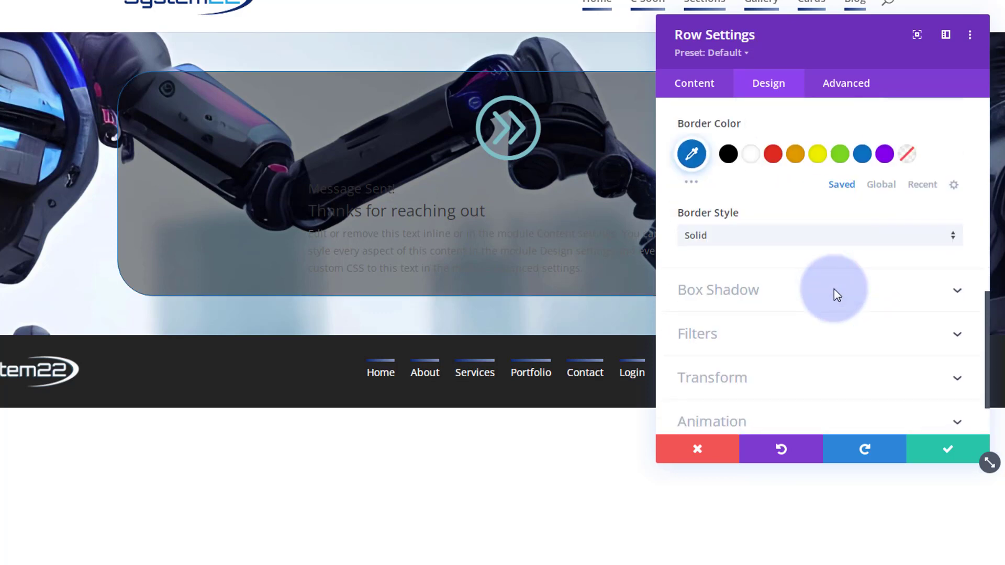
pyautogui.click(831, 297)
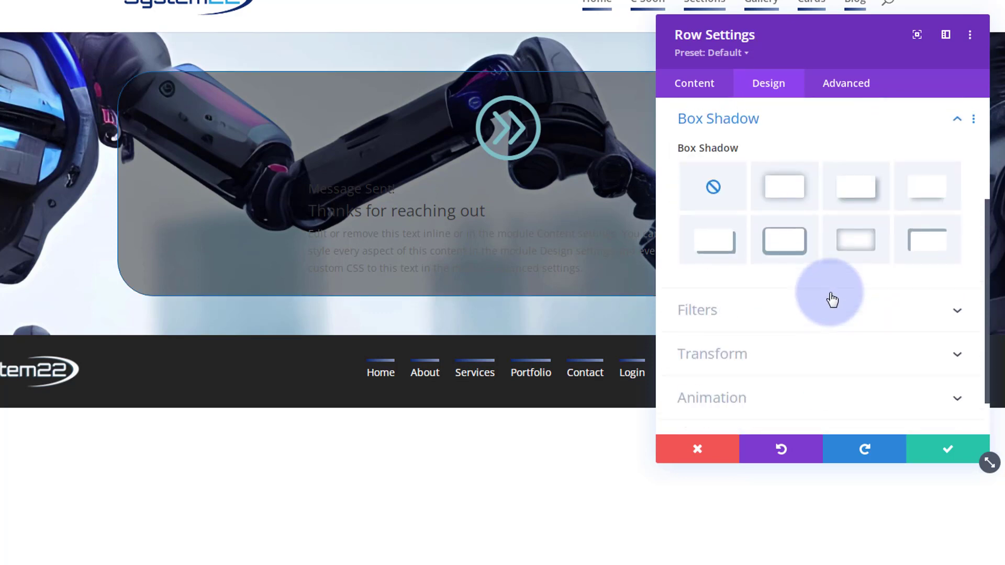
# Give the row the first Box Shadow preset tinted blue #0c71c3 and save the Row Settings.
pyautogui.click(784, 200)
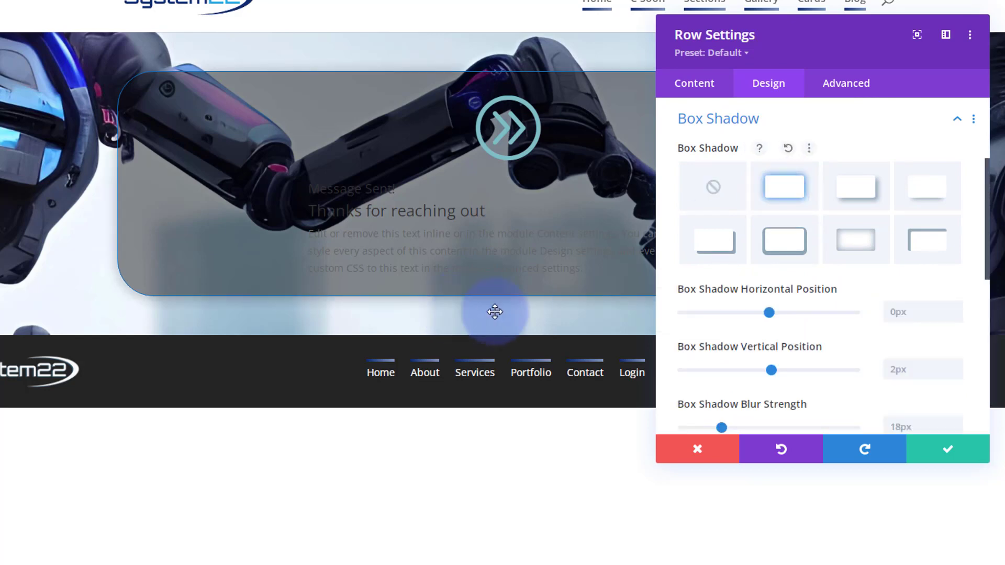
pyautogui.scroll(-3, 754, 312)
pyautogui.scroll(-2, 753, 312)
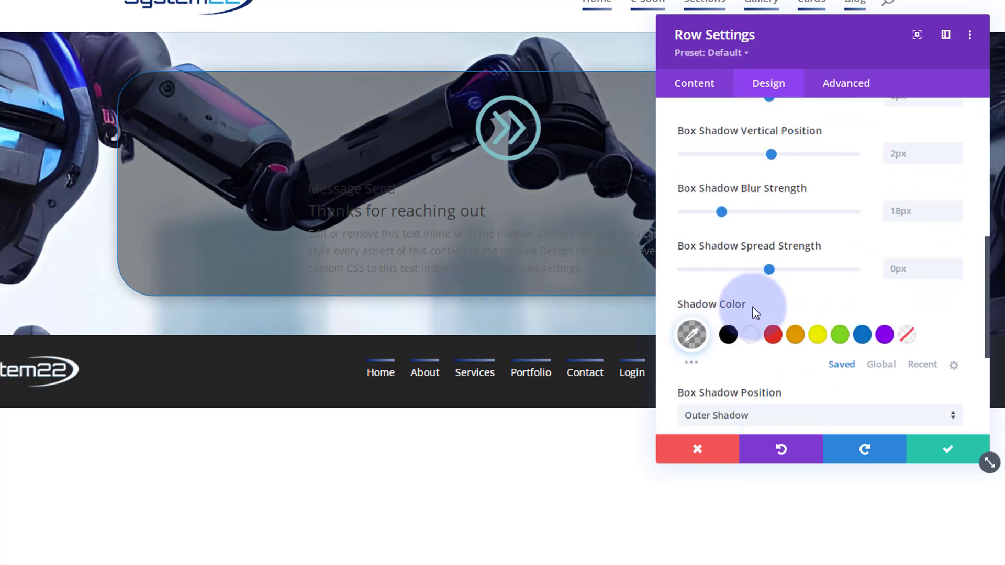
pyautogui.click(862, 338)
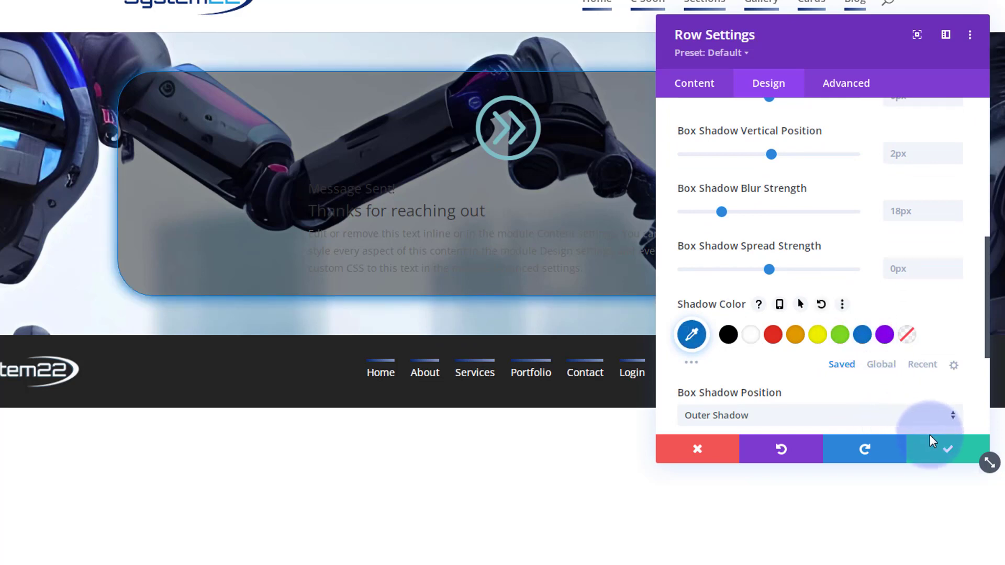
pyautogui.click(949, 450)
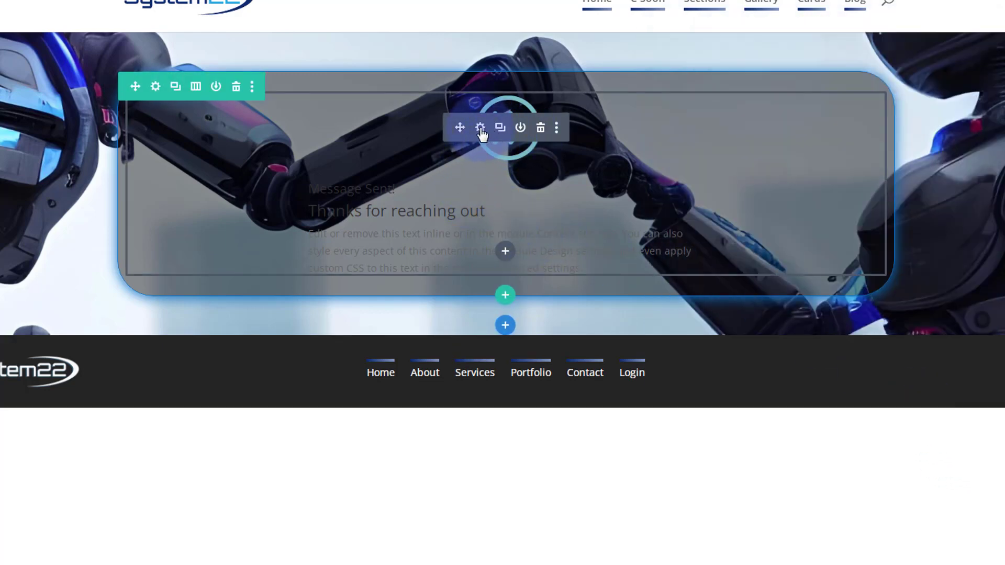
# Make the message blurb's double-arrow icon white in its Image & Icon settings.
pyautogui.click(480, 129)
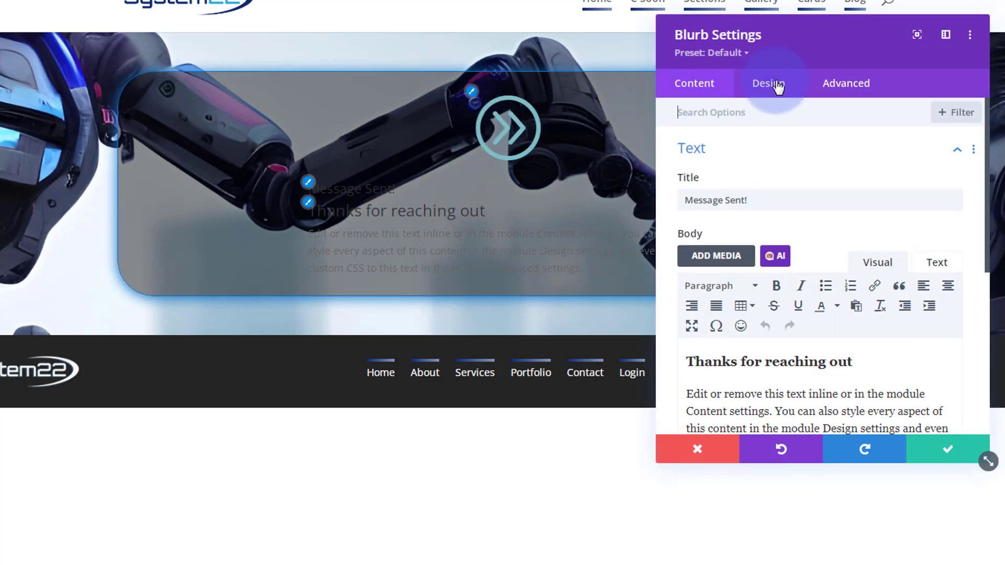
pyautogui.click(777, 85)
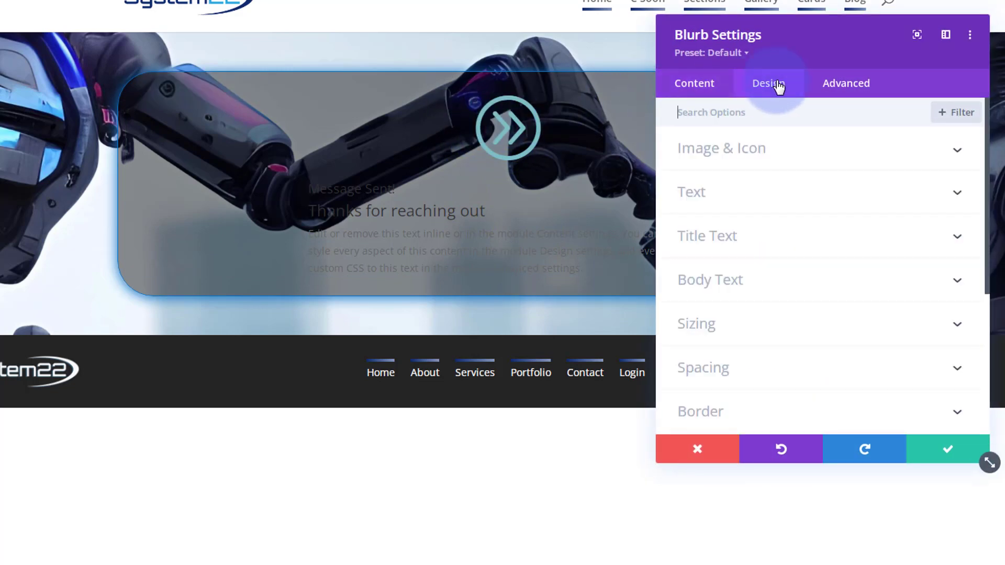
pyautogui.click(837, 158)
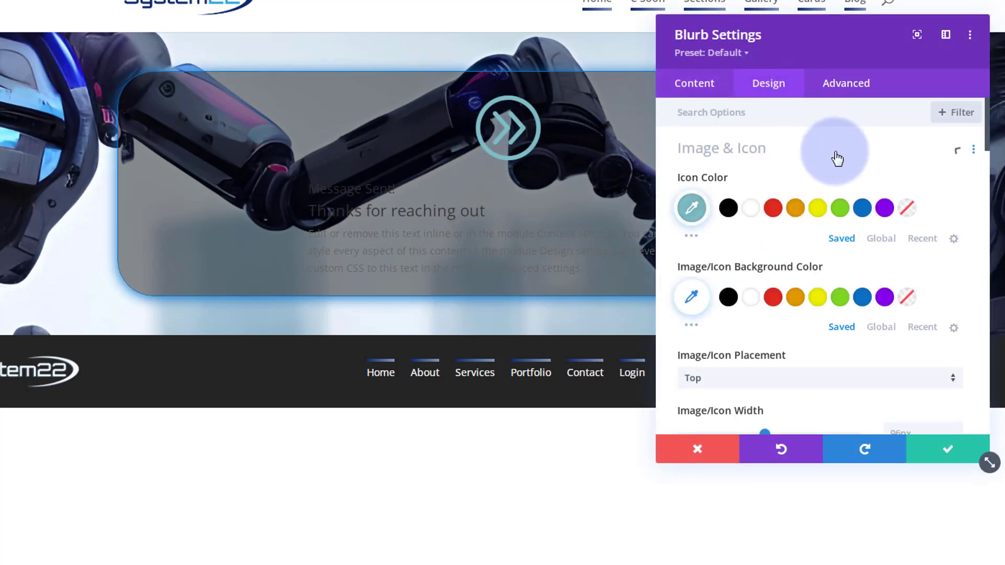
pyautogui.click(751, 211)
# Shrink the blurb icon's width to 50px.
pyautogui.scroll(-2, 753, 228)
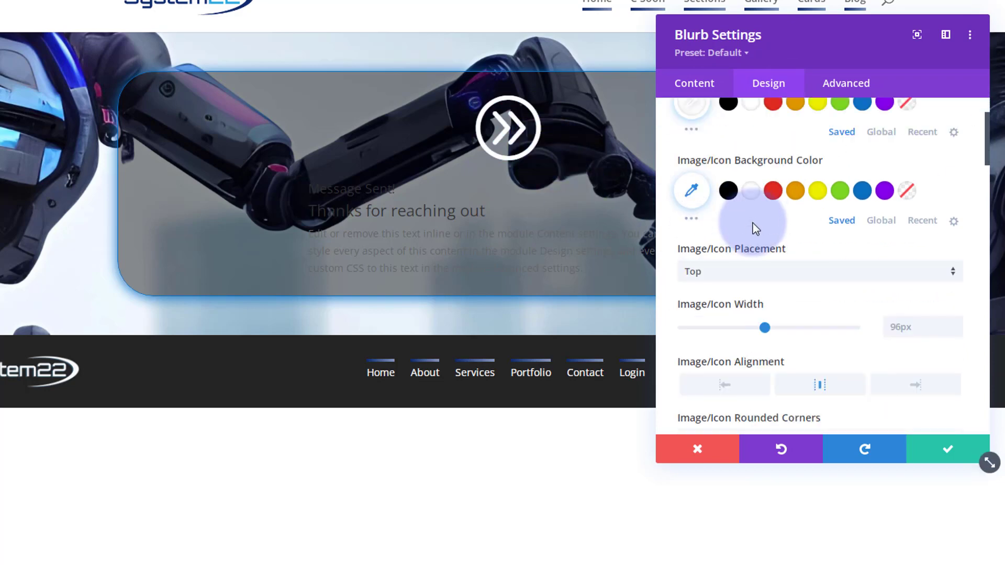
pyautogui.scroll(-1, 754, 226)
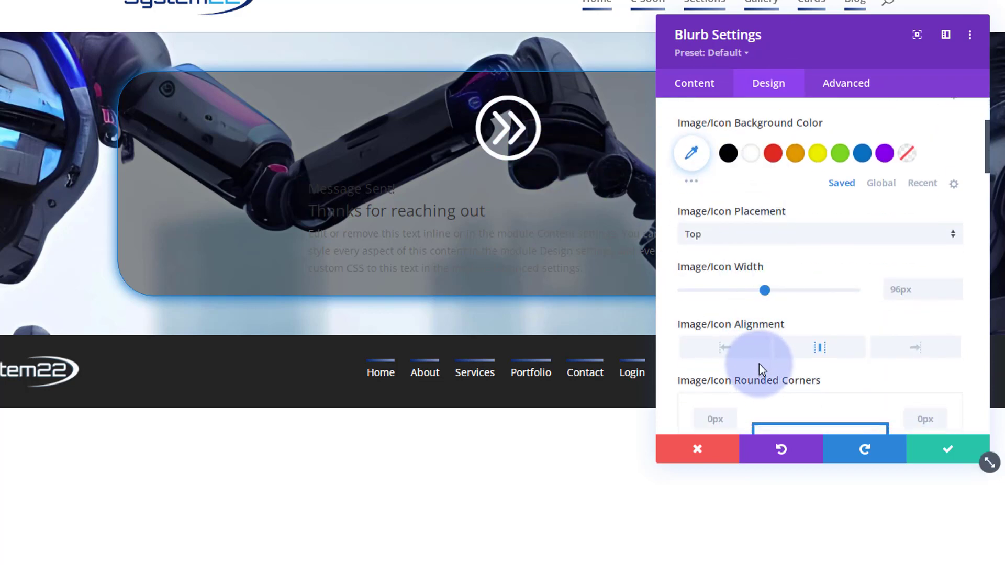
pyautogui.click(893, 292)
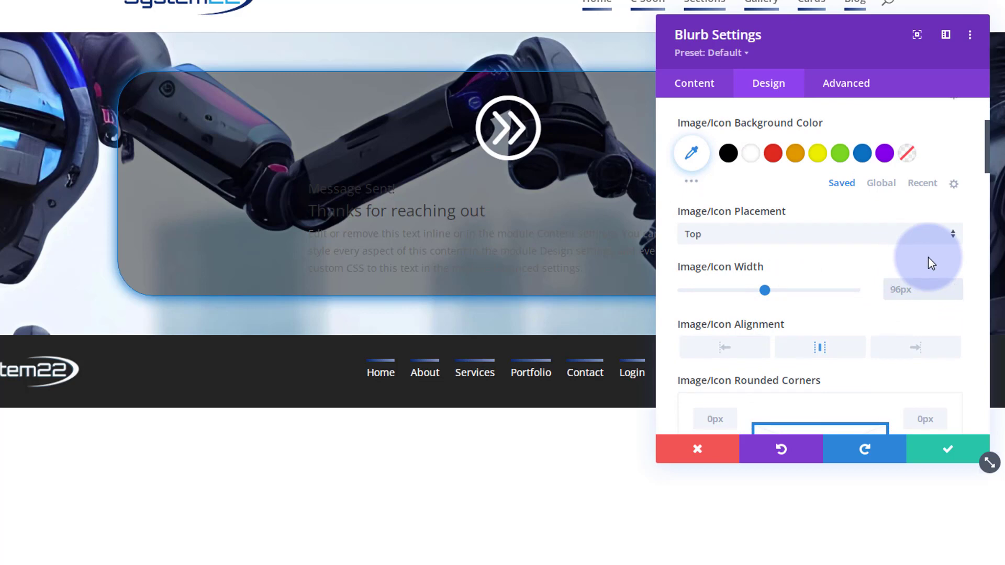
pyautogui.write('50px')
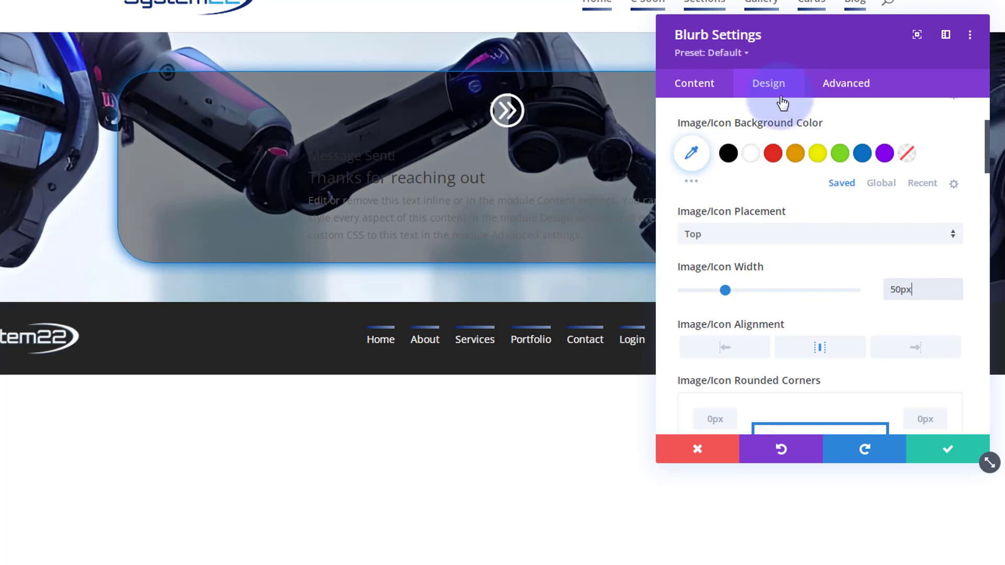
pyautogui.scroll(-5, 788, 134)
pyautogui.scroll(-10, 790, 135)
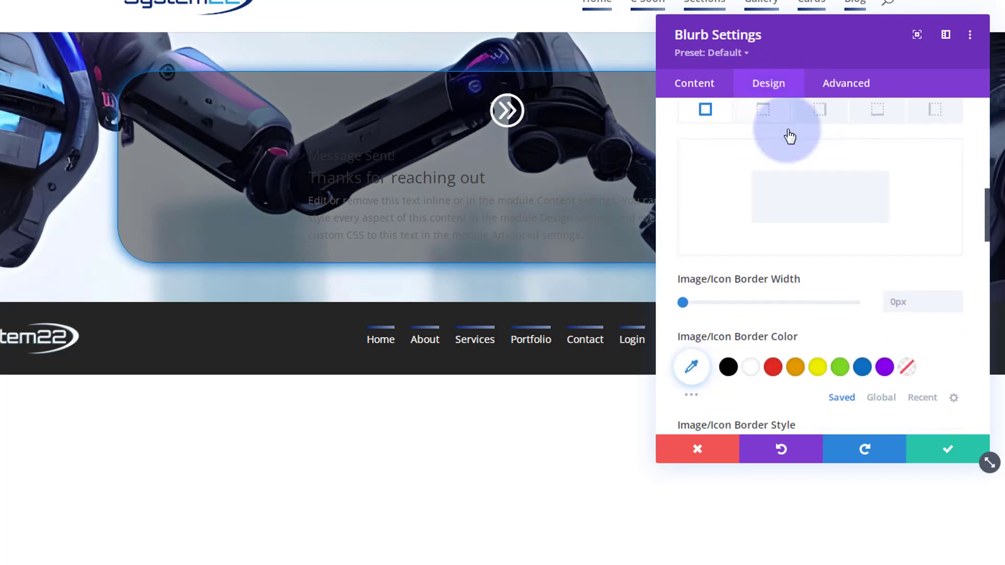
# Centre-align the blurb text and set its Text Color to Light so it shows white.
pyautogui.scroll(-6, 790, 135)
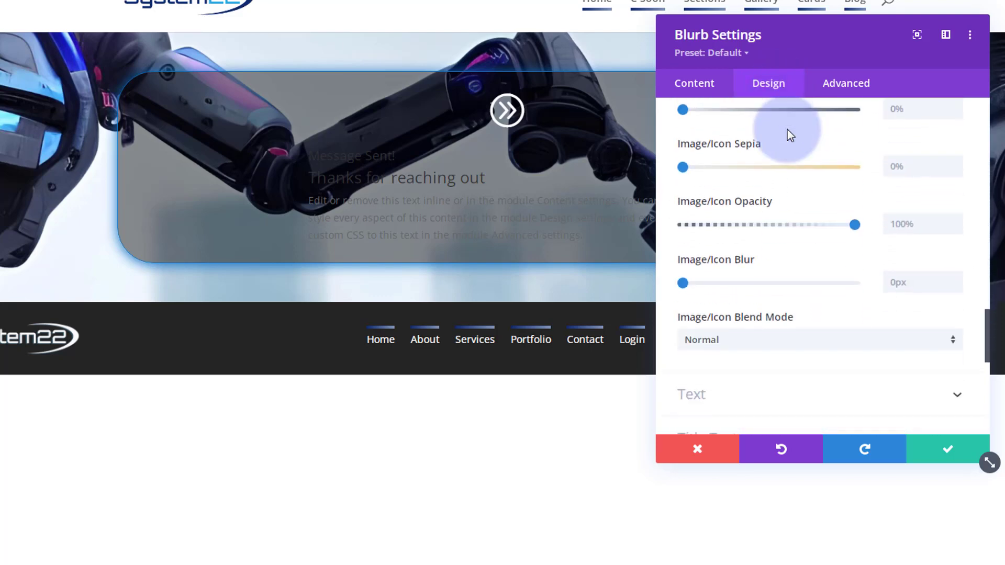
pyautogui.click(773, 247)
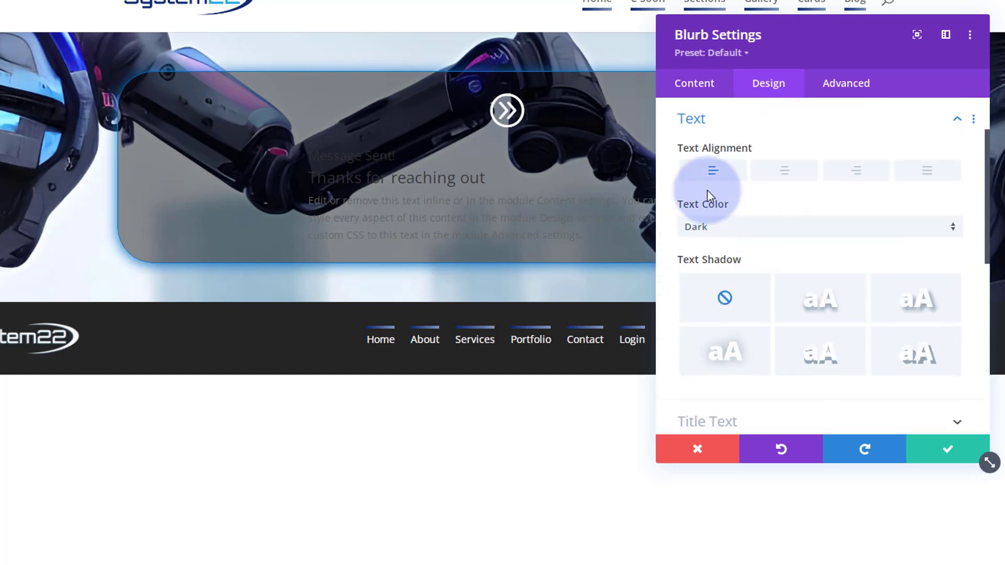
pyautogui.click(786, 177)
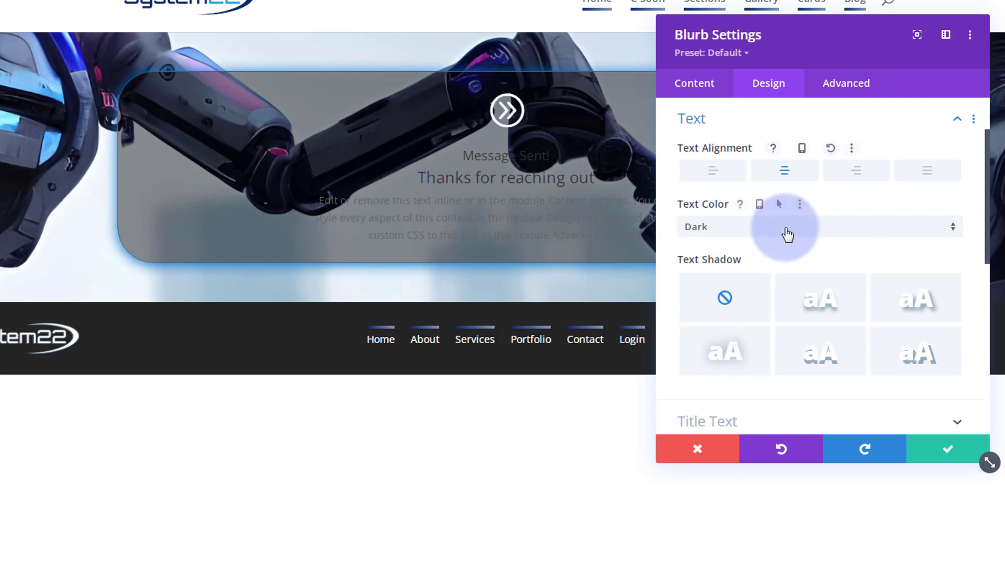
pyautogui.click(785, 233)
pyautogui.click(774, 248)
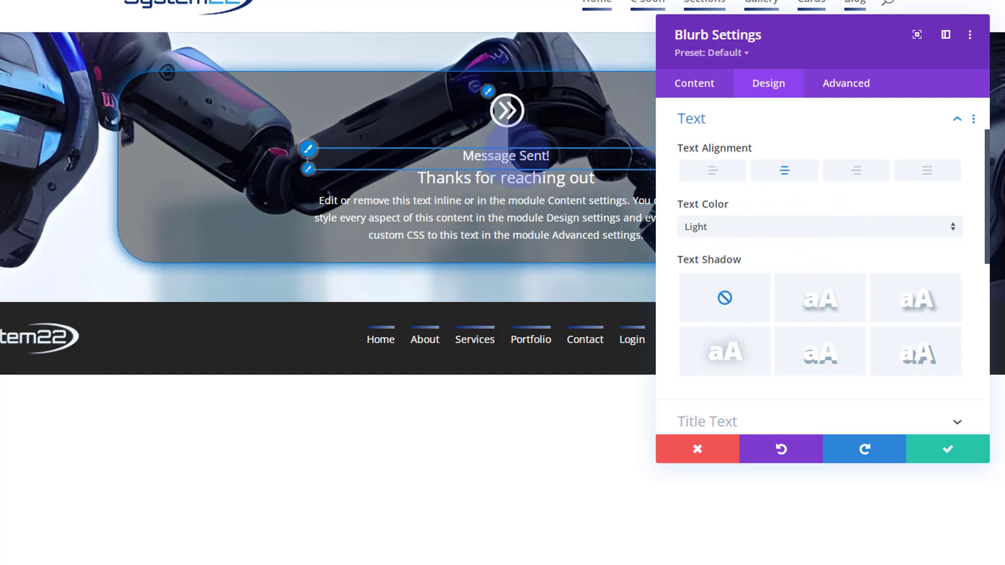
pyautogui.click(308, 151)
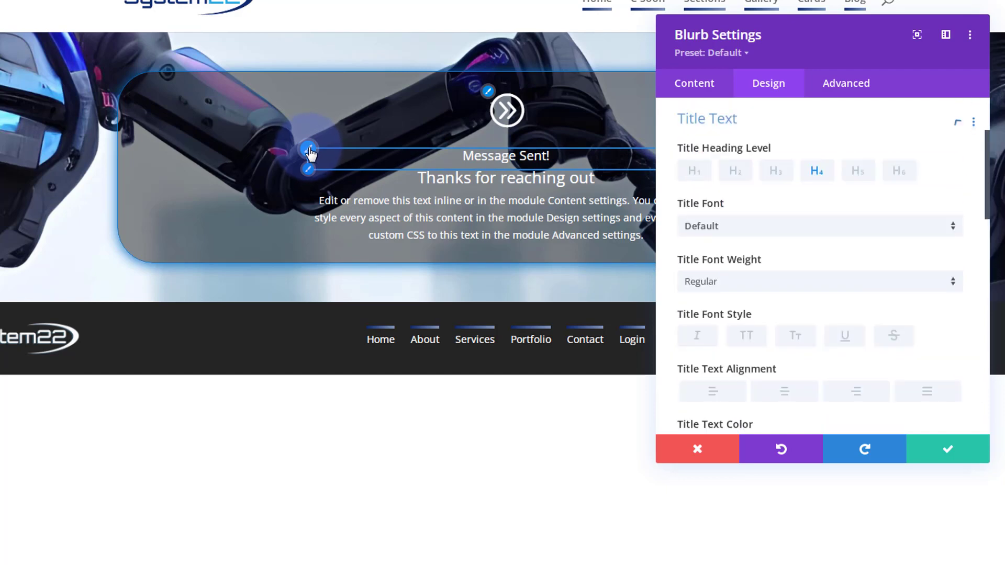
# Make the Message Sent! title an H2 heading in bold, all-uppercase text.
pyautogui.click(734, 171)
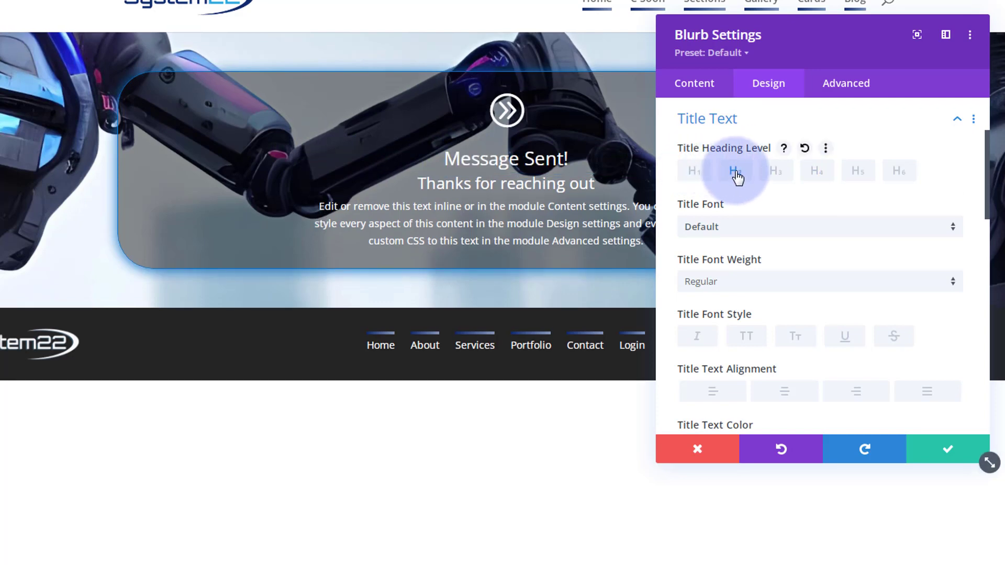
pyautogui.click(733, 286)
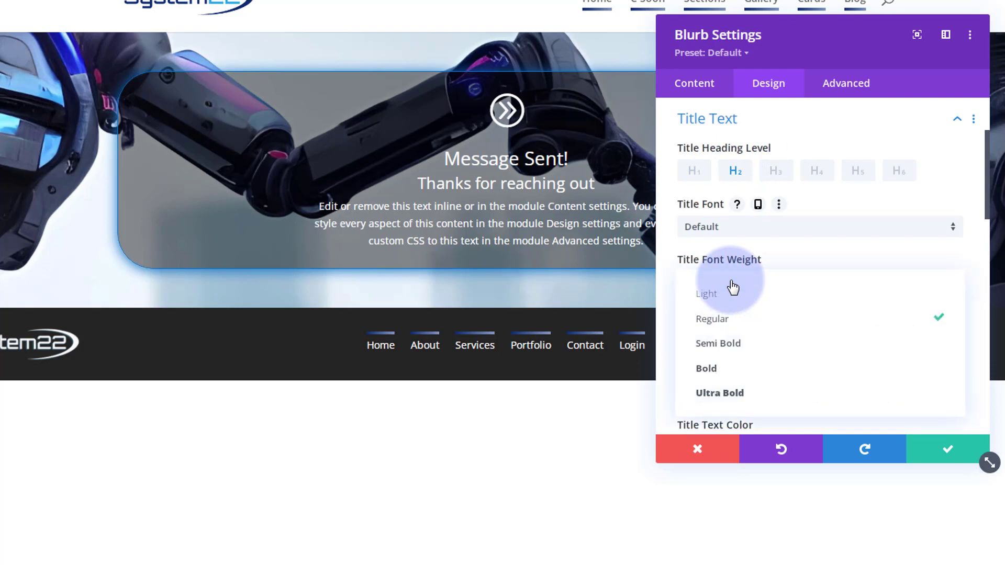
pyautogui.click(729, 373)
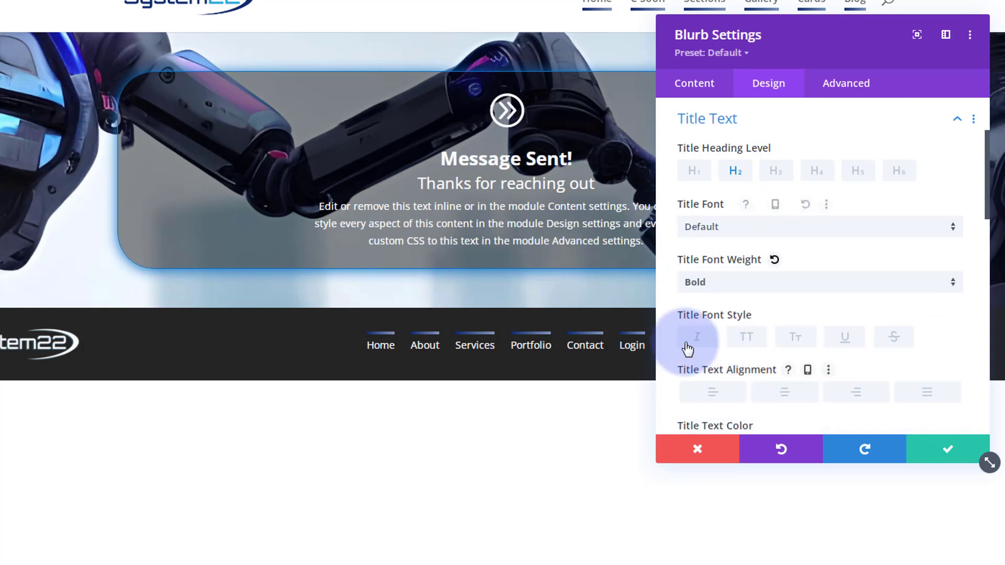
pyautogui.click(758, 235)
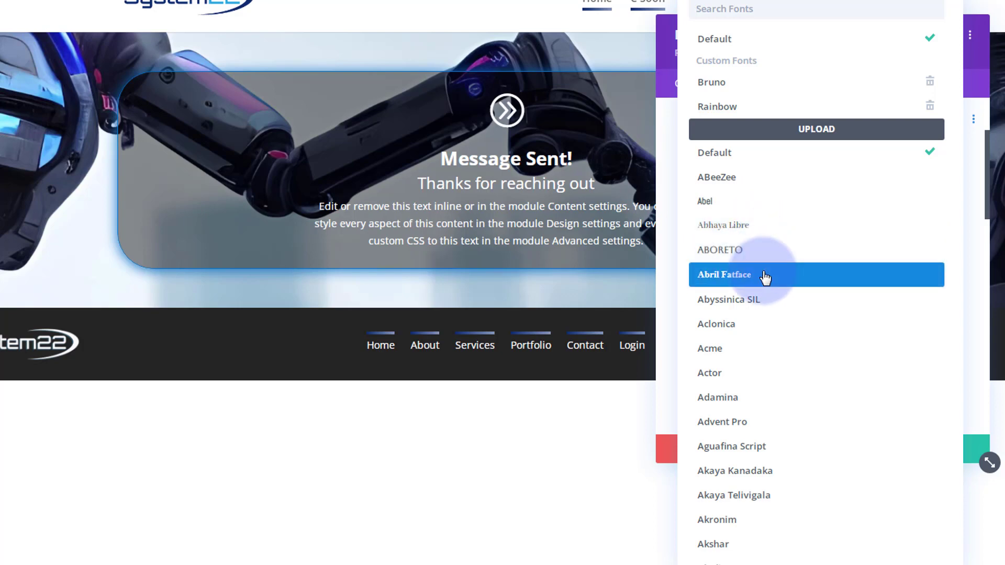
pyautogui.click(668, 158)
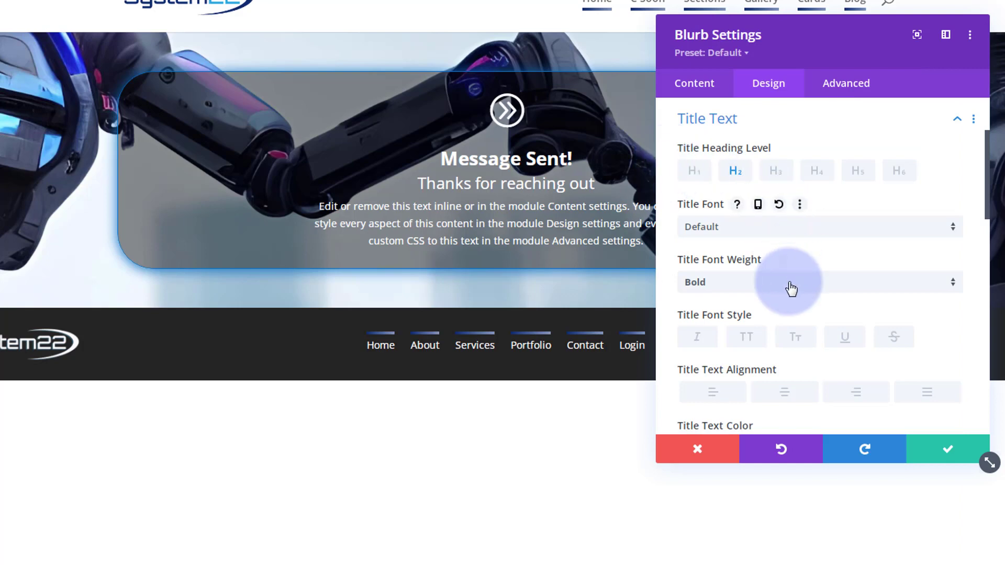
pyautogui.click(749, 339)
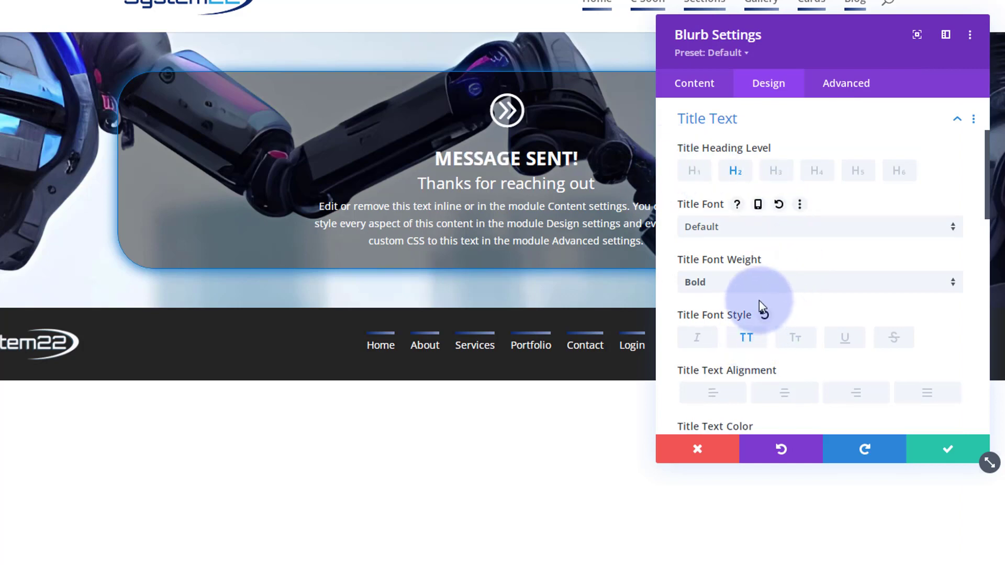
# Set the title size to 32px and line height to 1.3em, then save the blurb.
pyautogui.scroll(-5, 760, 300)
pyautogui.click(916, 323)
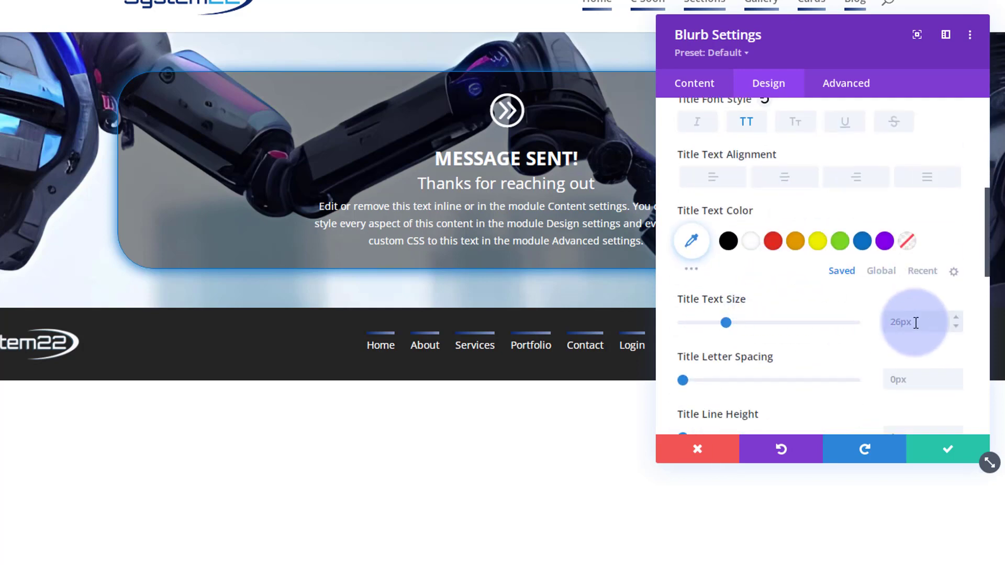
pyautogui.click(946, 258)
pyautogui.write('32px')
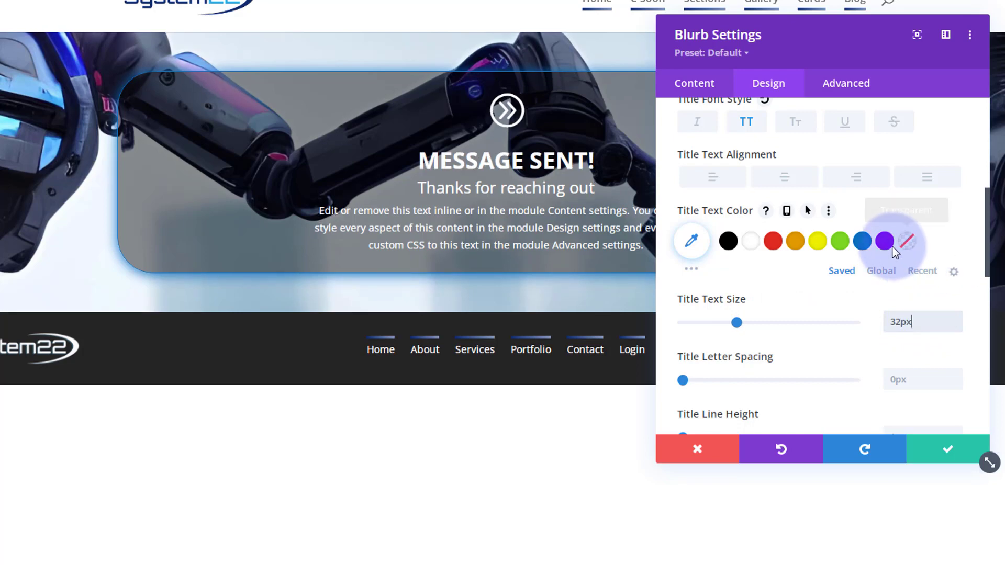
pyautogui.scroll(-2, 771, 346)
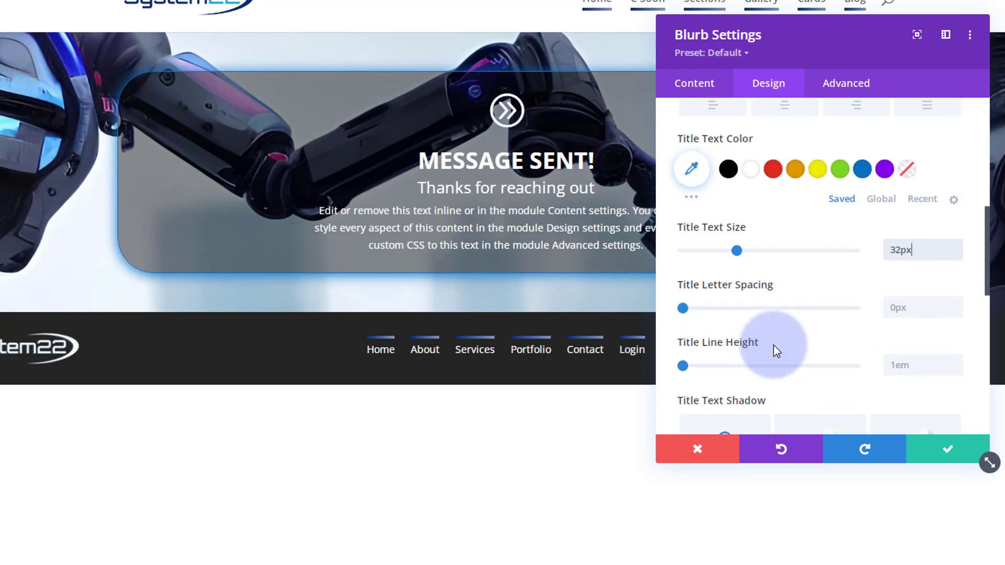
pyautogui.moveTo(690, 367); pyautogui.dragTo(710, 367)
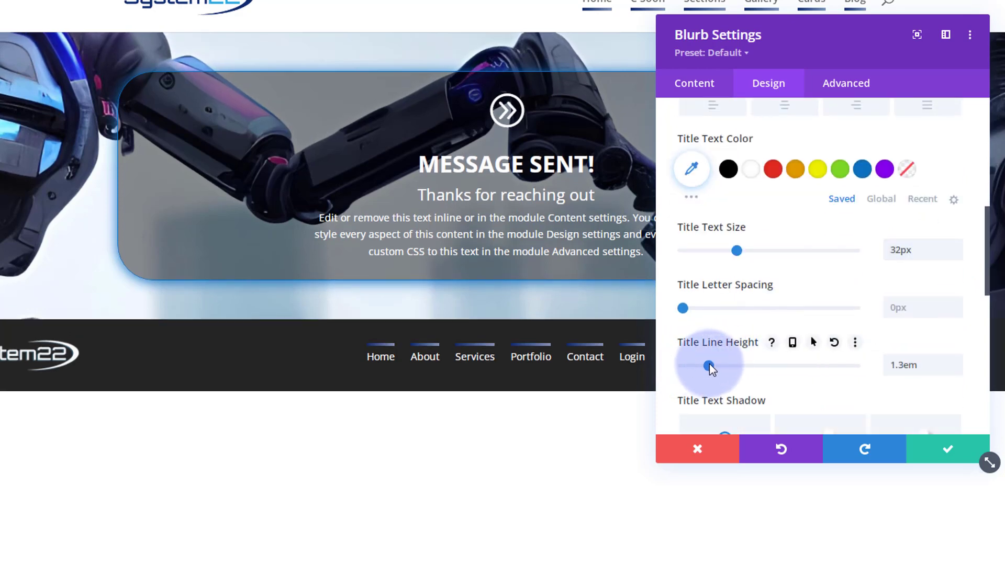
pyautogui.click(923, 451)
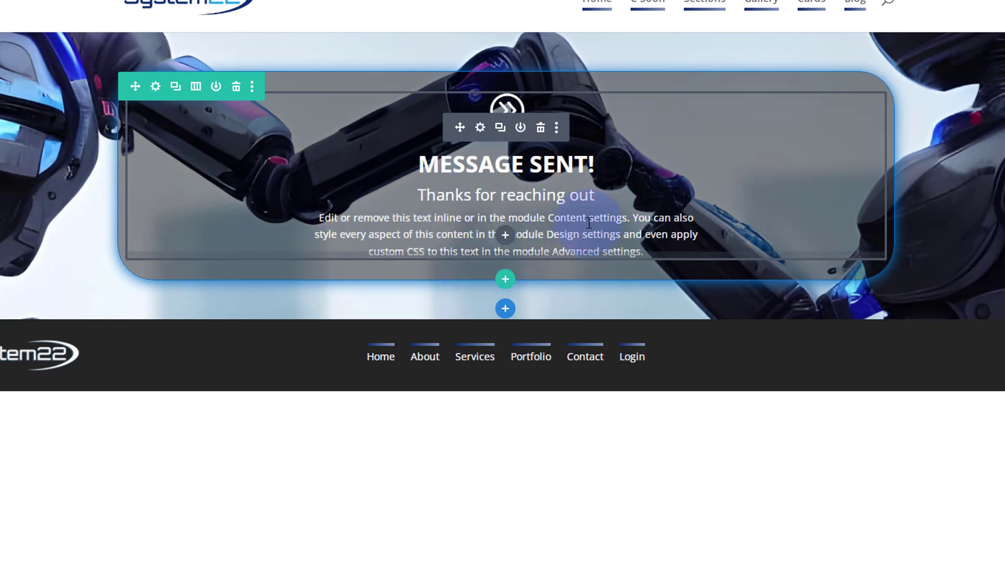
# Insert a Button module below the blurb and relabel it 'Back To Home Page'.
pyautogui.click(506, 235)
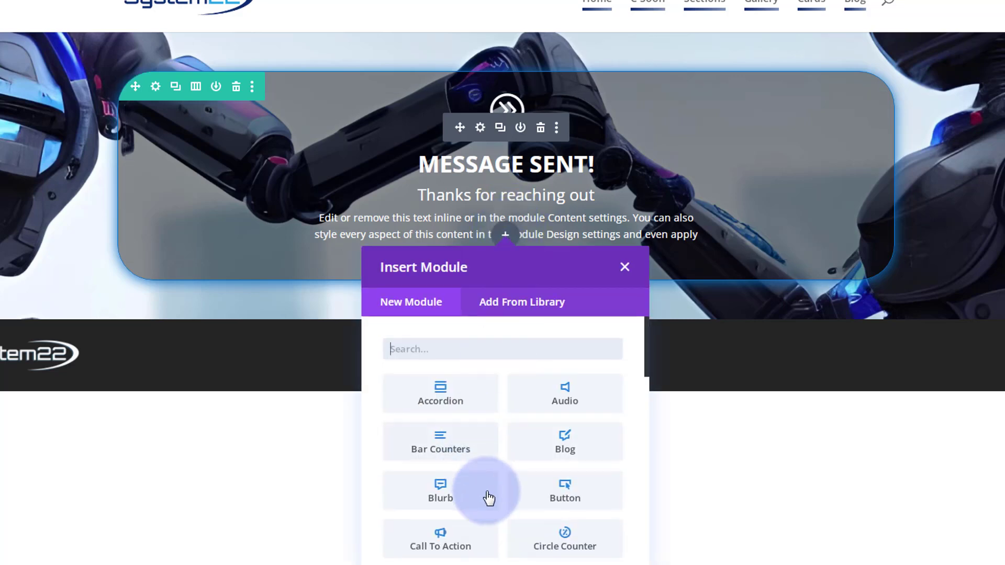
pyautogui.click(551, 492)
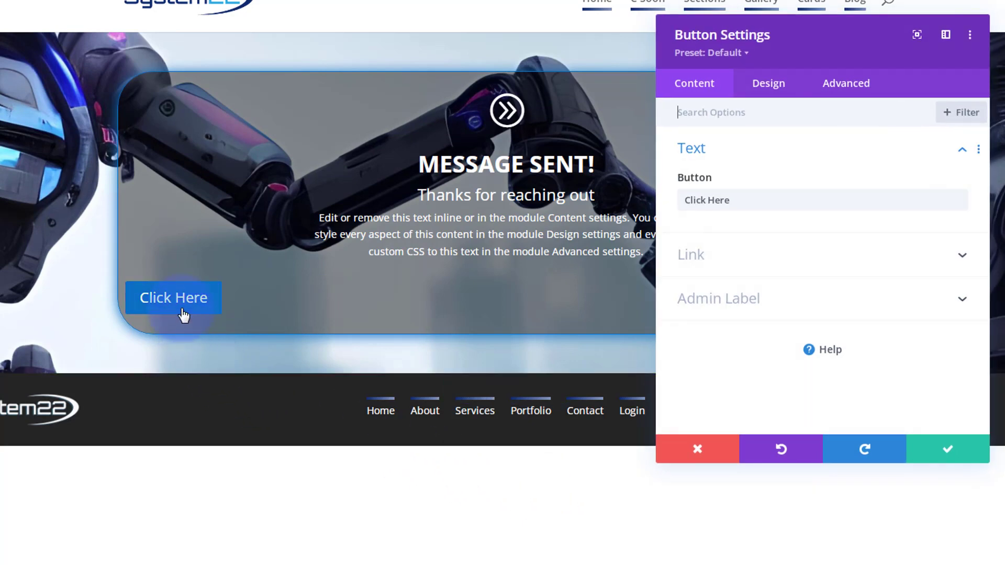
pyautogui.moveTo(744, 209); pyautogui.dragTo(664, 198)
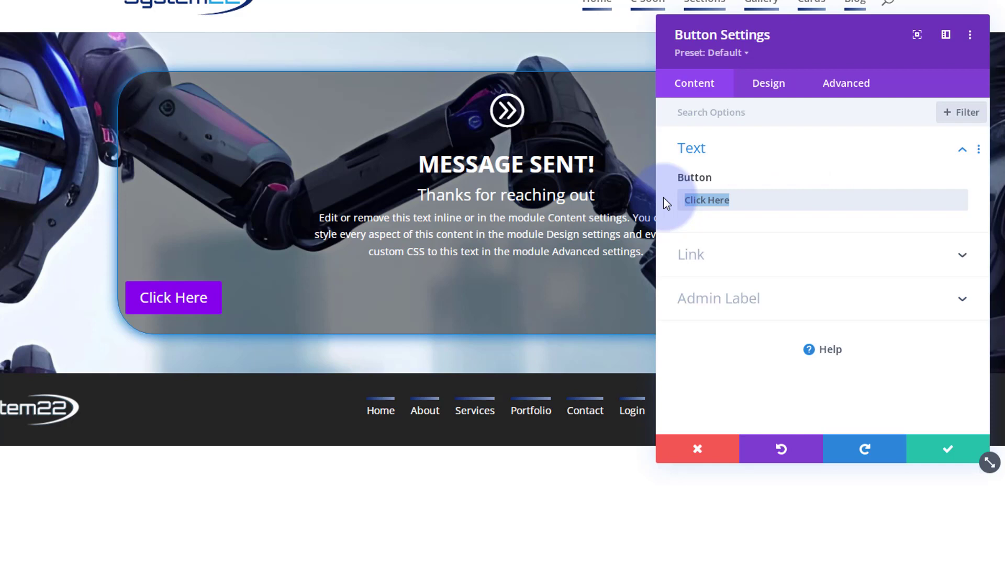
pyautogui.write('Back To')
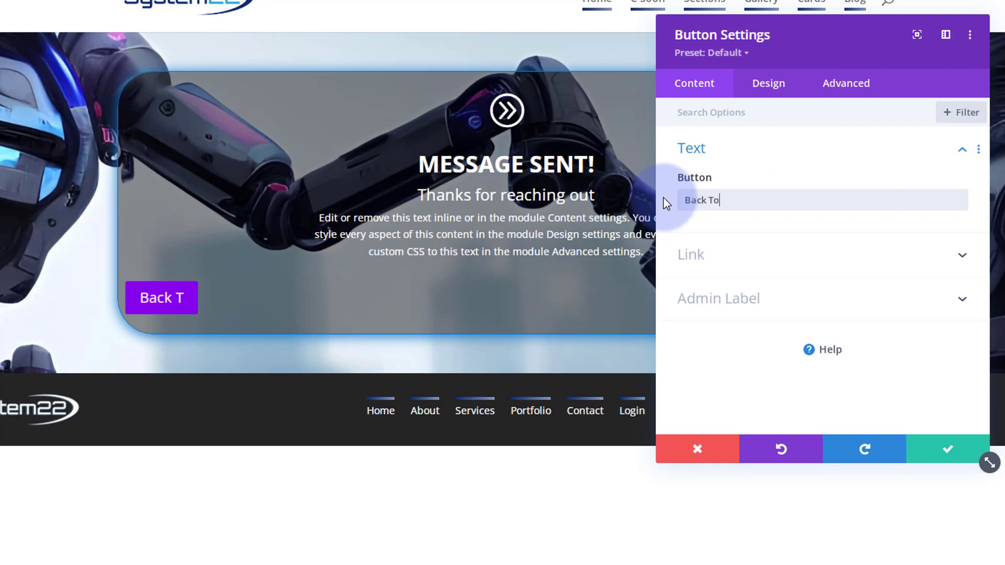
pyautogui.write(' Home Page')
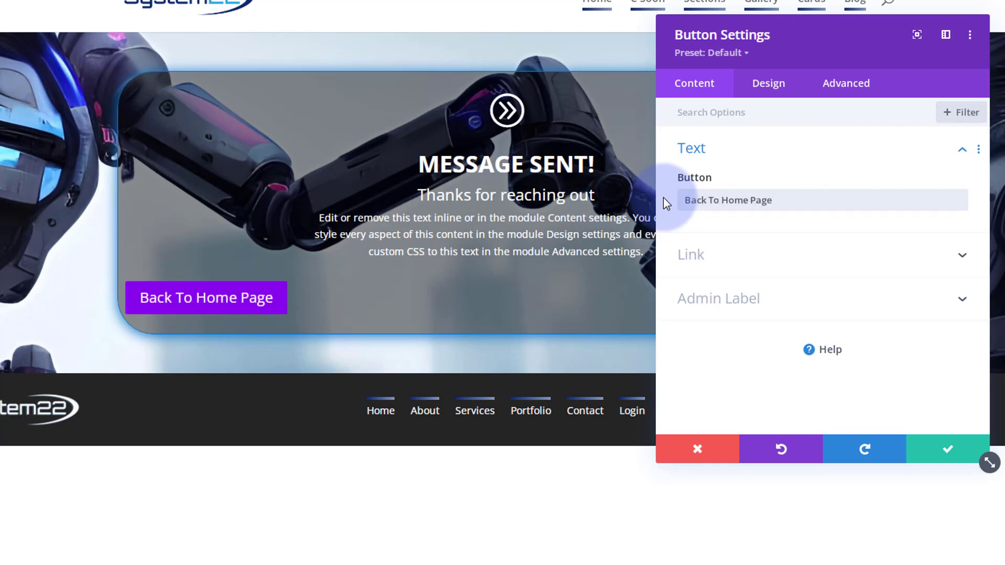
pyautogui.click(756, 255)
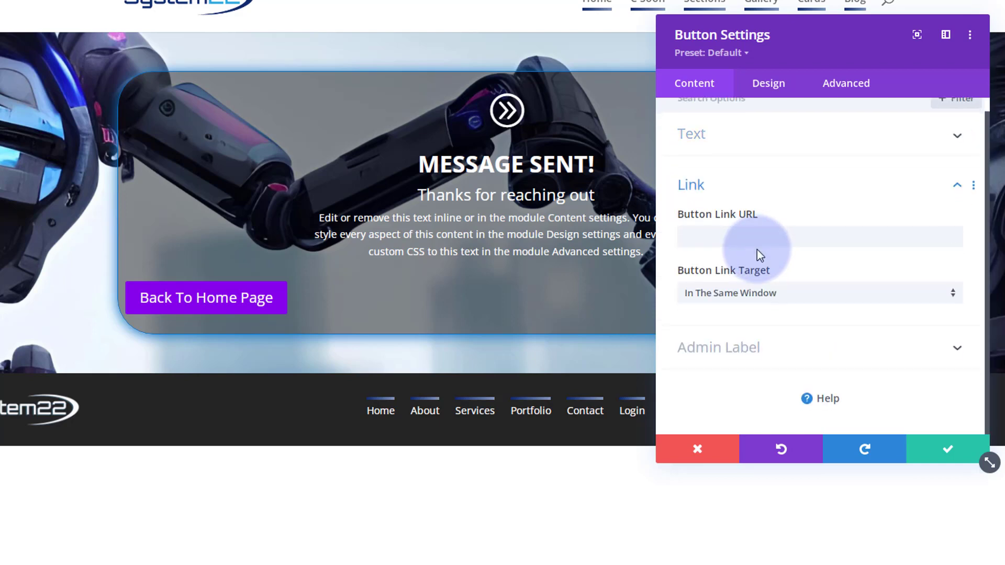
pyautogui.click(687, 236)
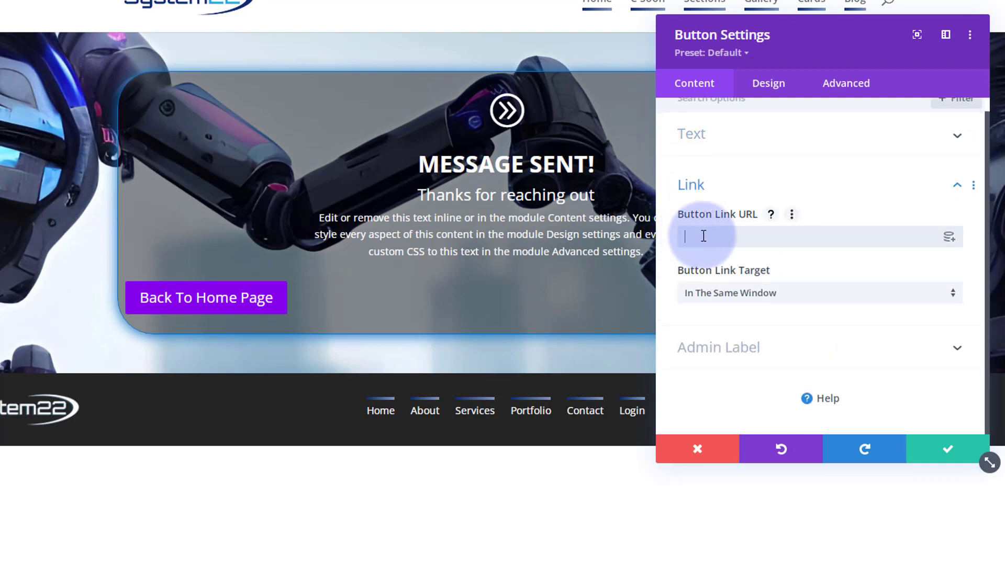
pyautogui.rightClick(161, 5)
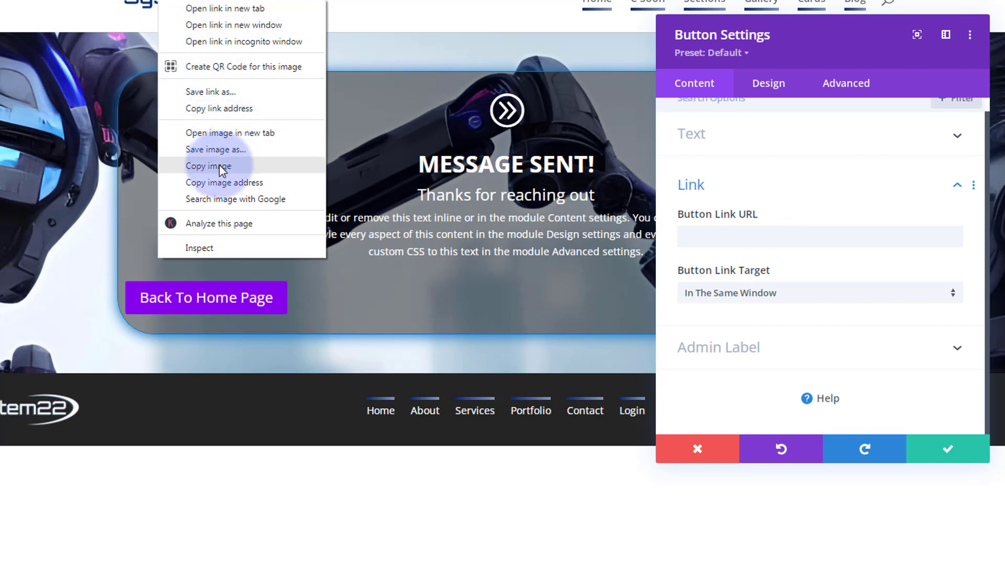
pyautogui.click(216, 108)
pyautogui.click(710, 236)
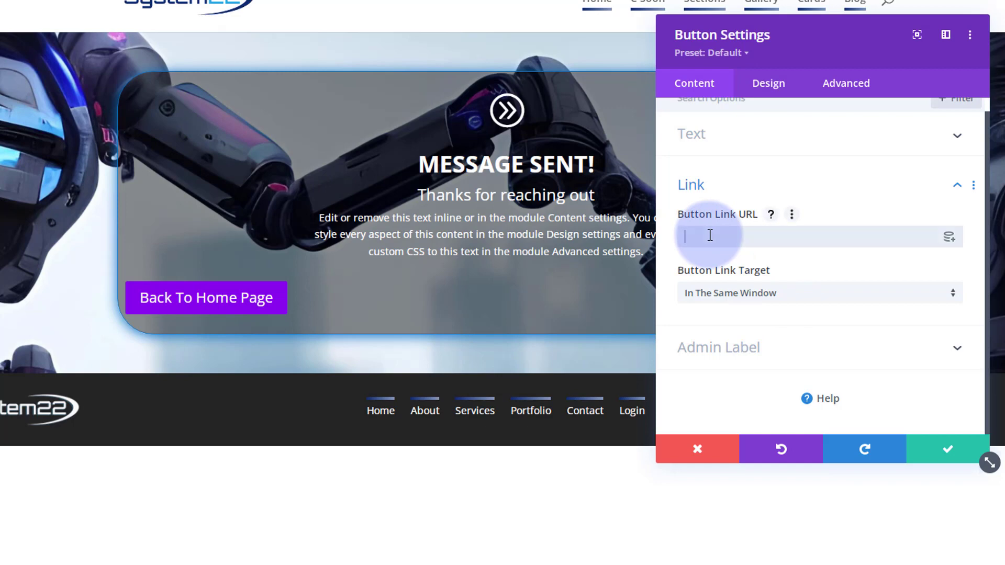
pyautogui.write('http://localhost/d23/')
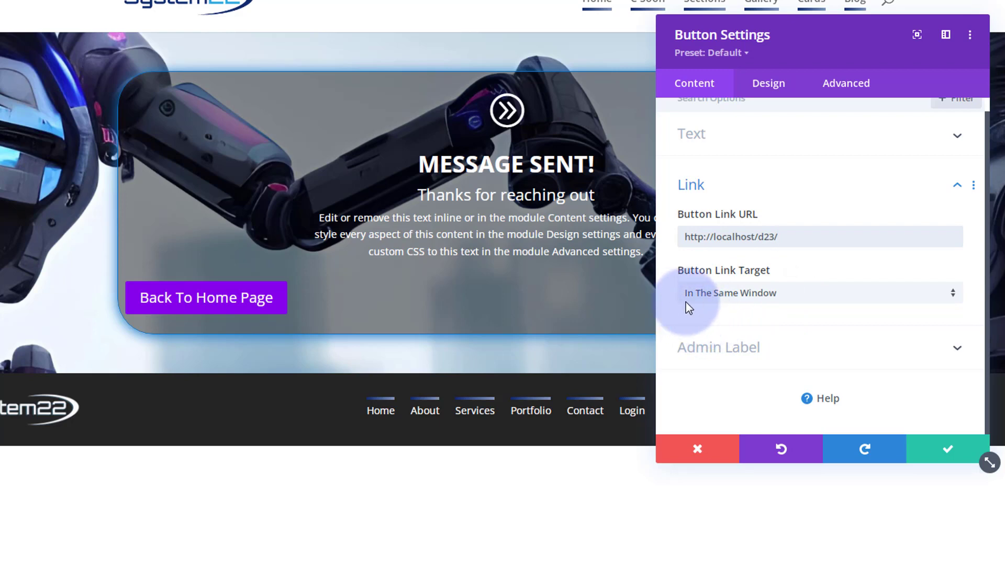
# Keep the link opening In The Same Window and show the button's design alignment options.
pyautogui.click(802, 297)
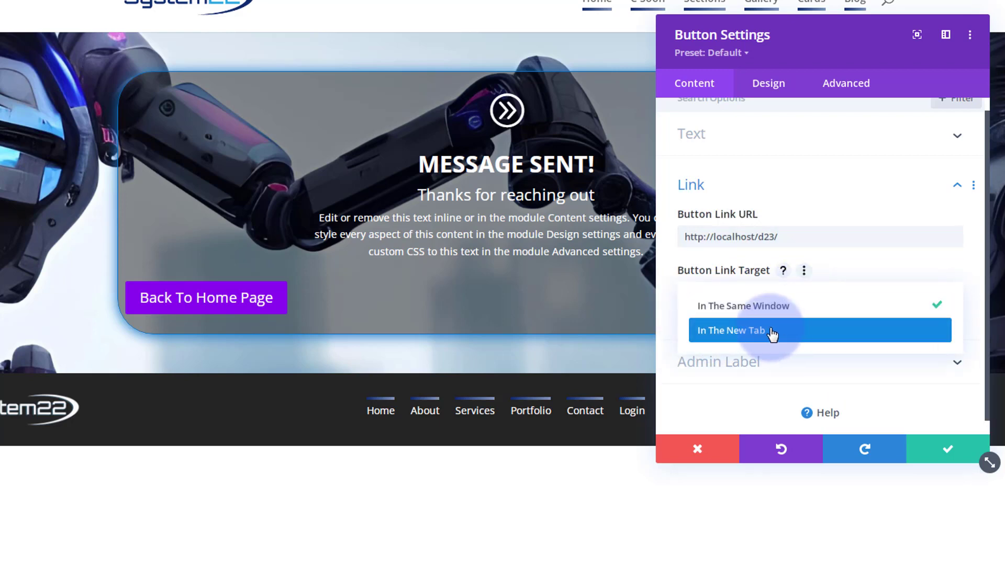
pyautogui.click(670, 292)
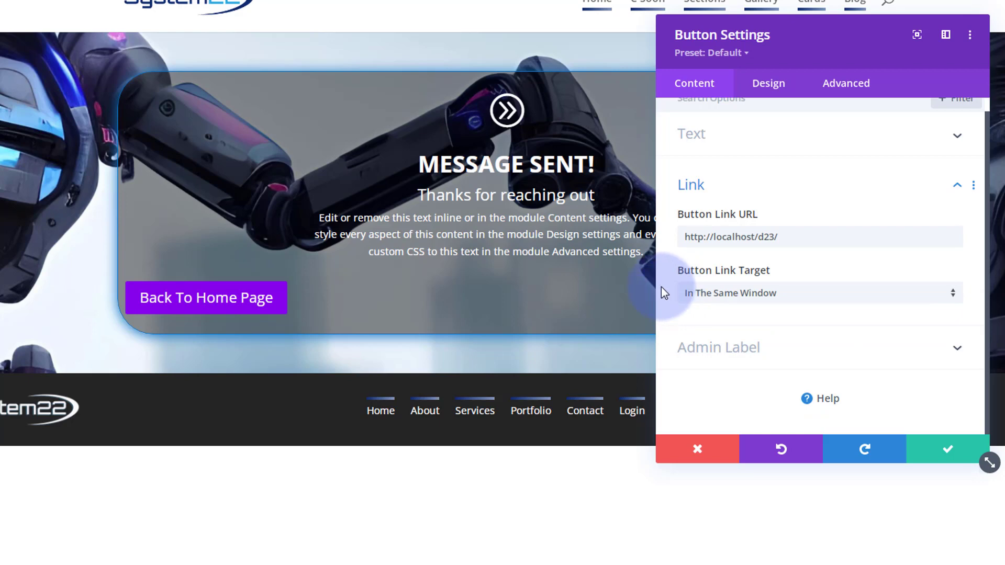
pyautogui.click(778, 88)
pyautogui.click(832, 151)
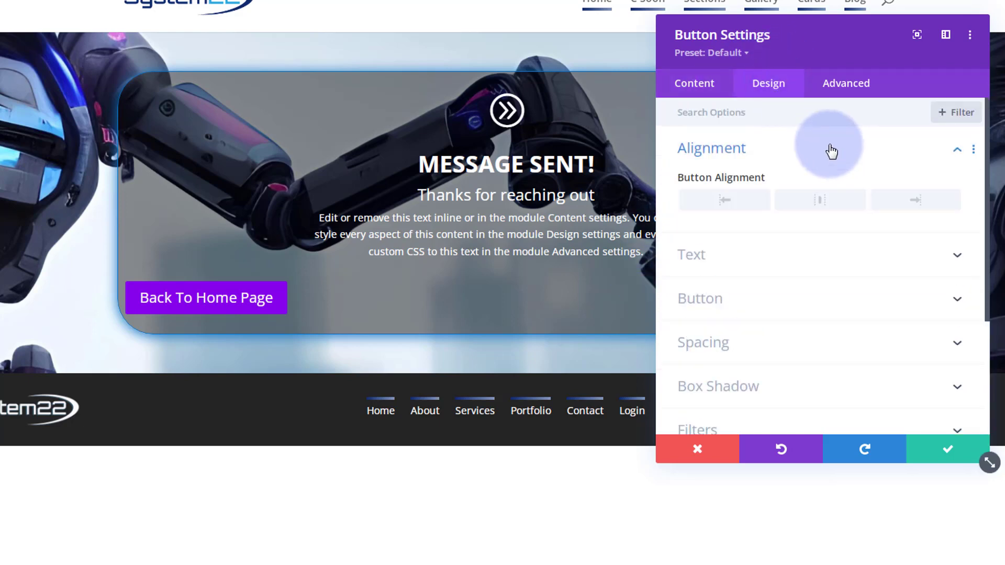
# Centre the button, enable custom button styles, and make its background blue.
pyautogui.click(820, 201)
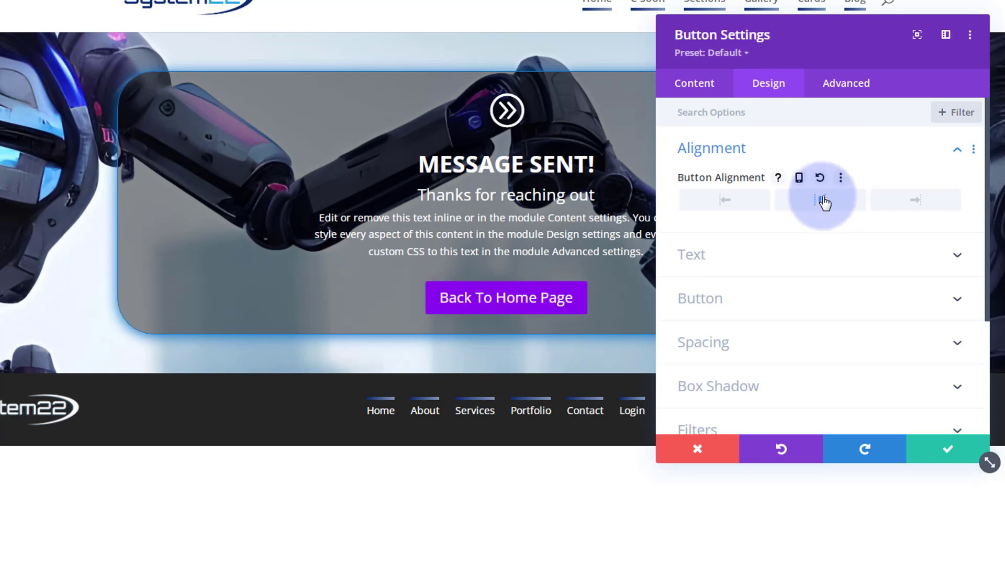
pyautogui.scroll(-2, 824, 202)
pyautogui.click(723, 227)
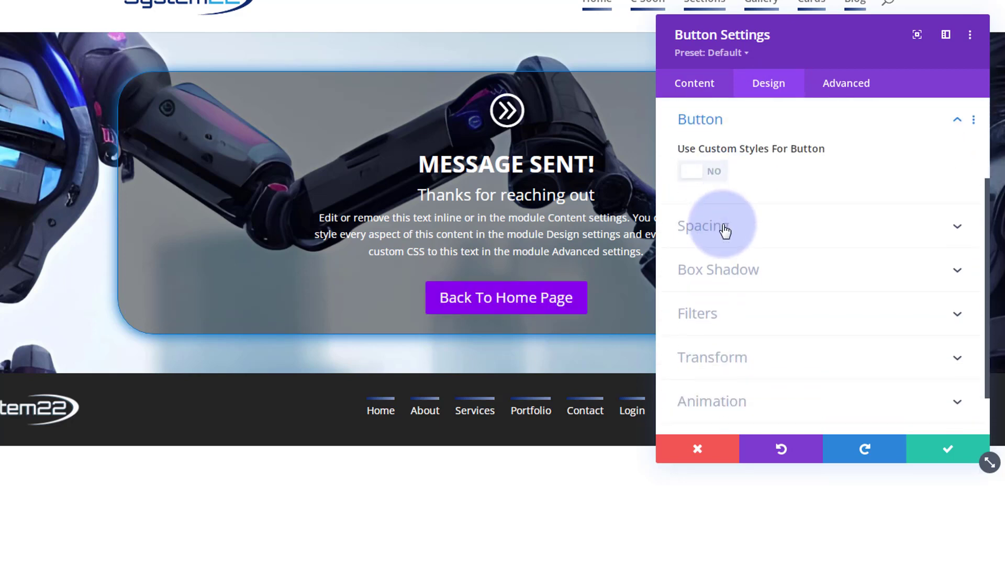
pyautogui.click(715, 173)
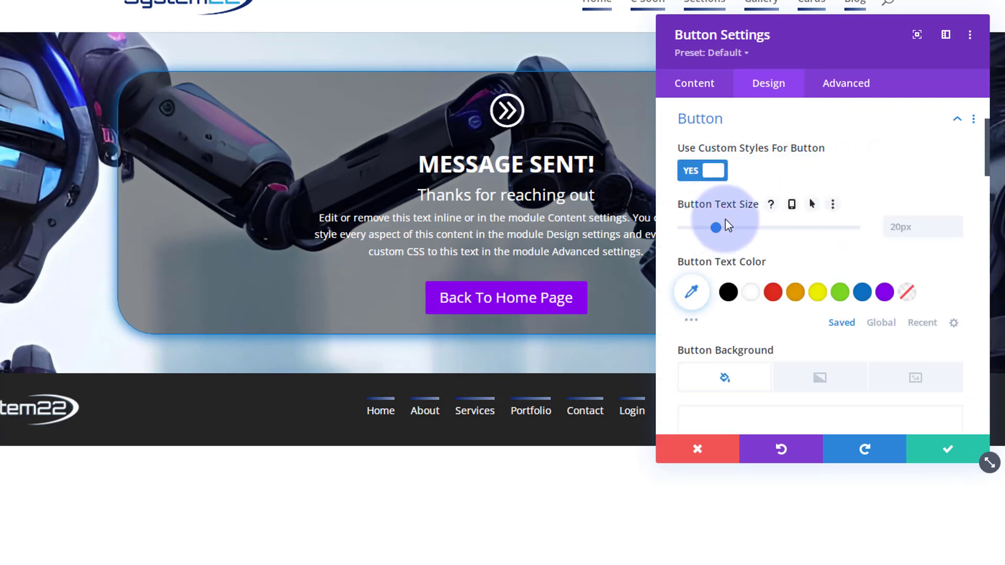
pyautogui.scroll(-2, 827, 207)
pyautogui.scroll(-1, 822, 210)
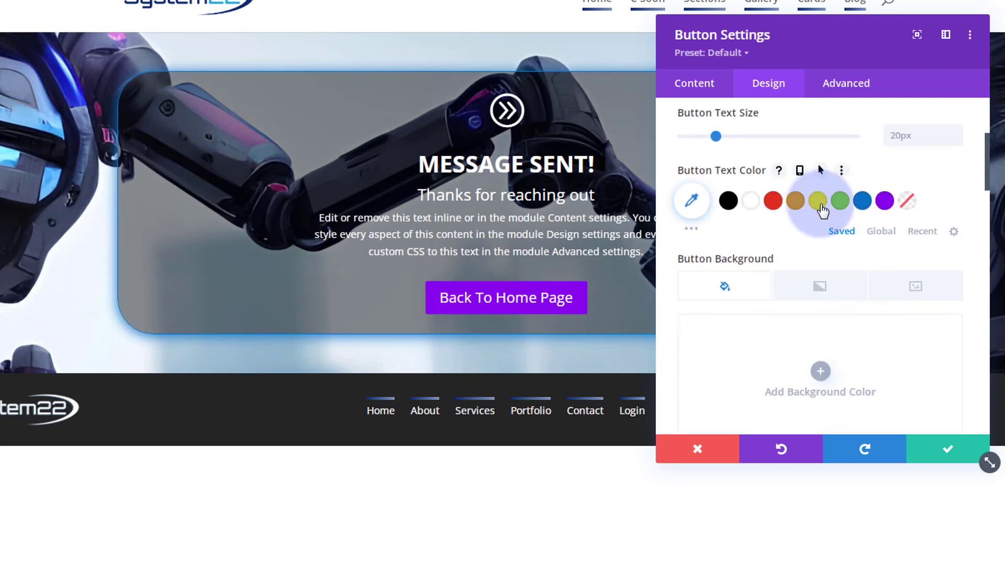
pyautogui.scroll(-3, 823, 210)
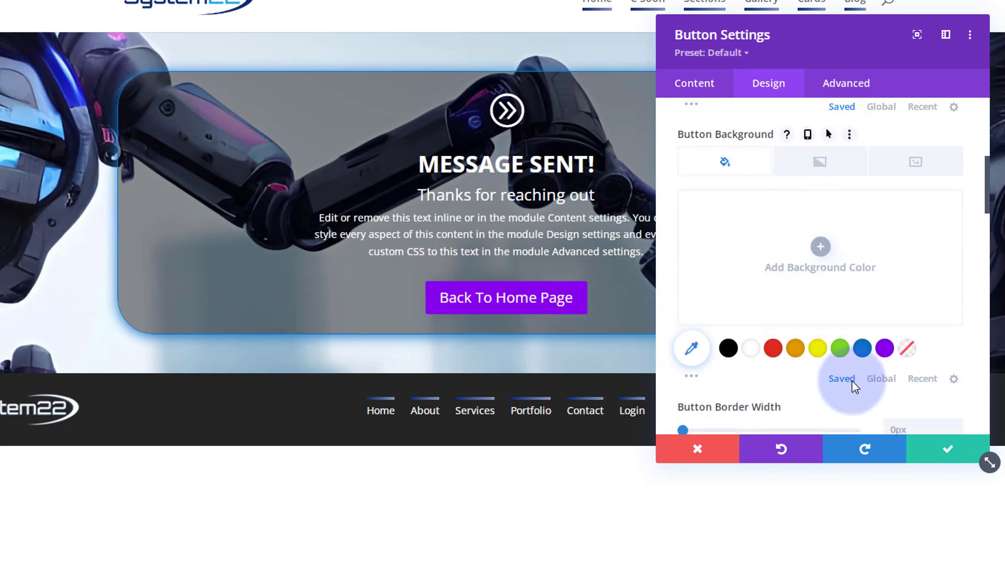
pyautogui.click(862, 349)
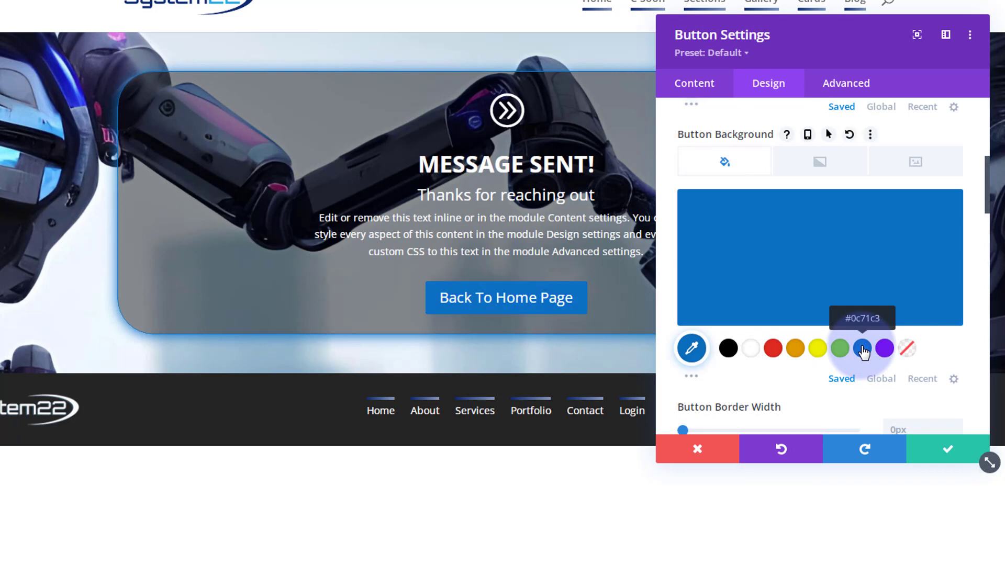
# Make the button background turn purple on hover.
pyautogui.moveTo(821, 250)
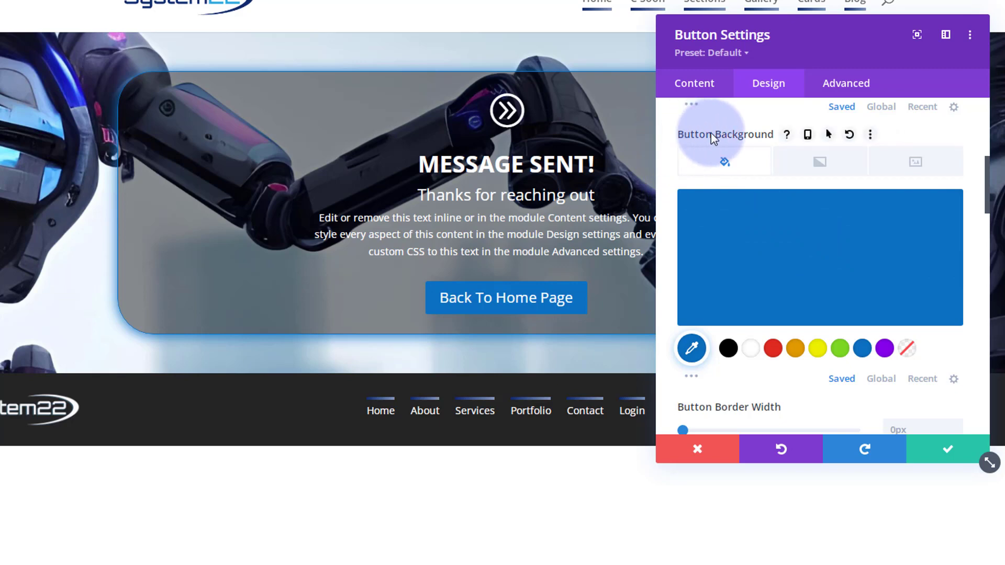
pyautogui.click(829, 135)
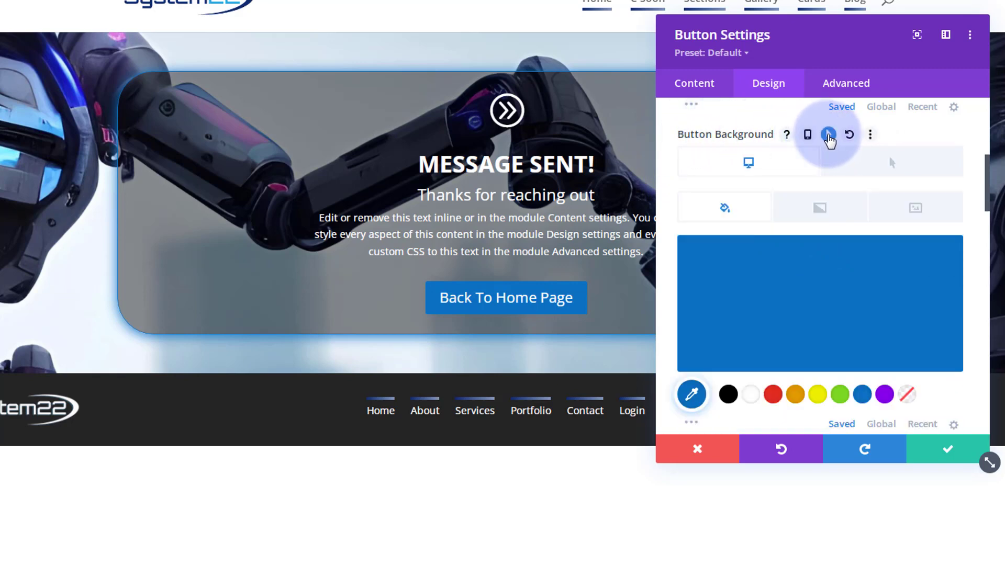
pyautogui.click(913, 168)
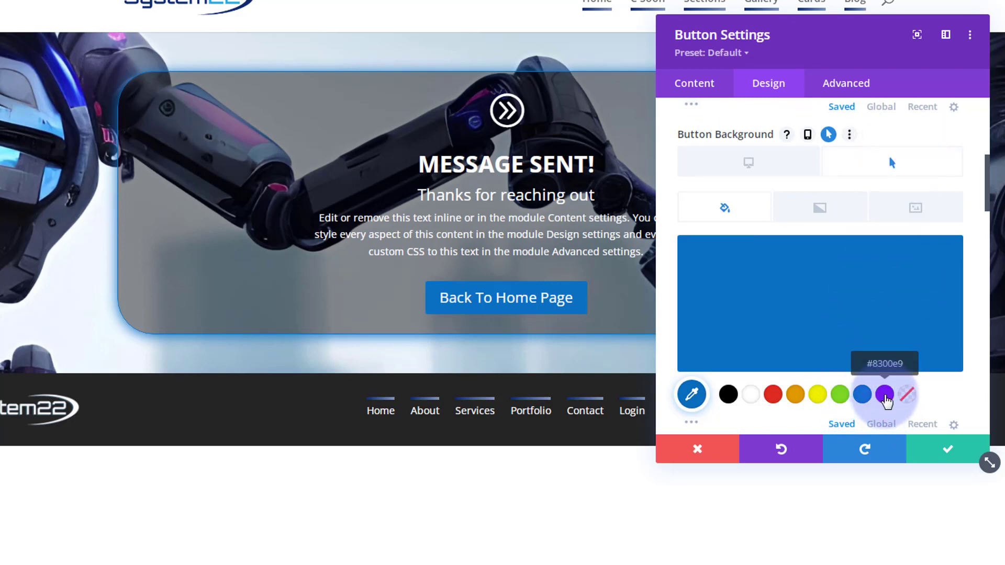
pyautogui.click(885, 396)
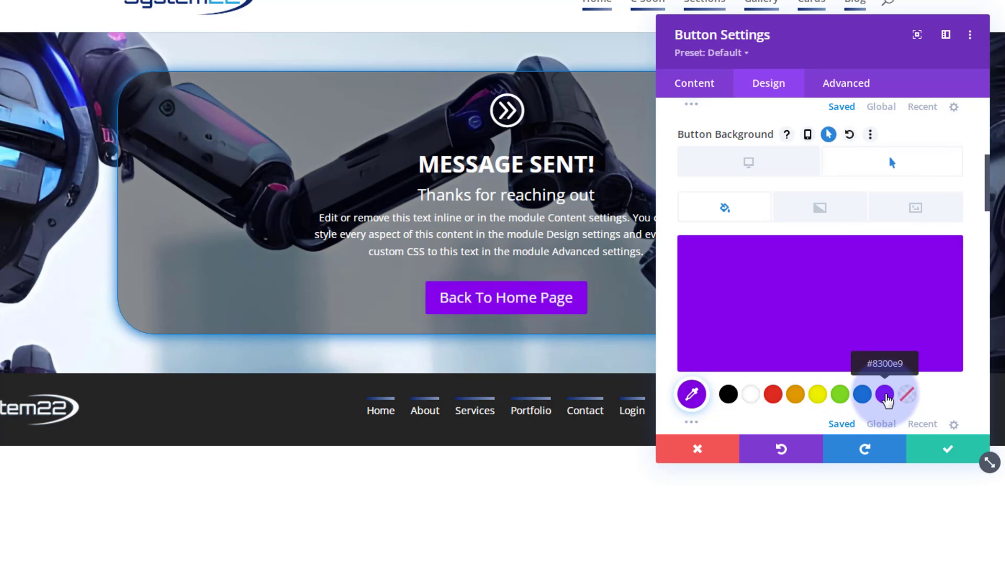
# Give the button a 1px white border with 15px rounded corners.
pyautogui.scroll(-5, 853, 345)
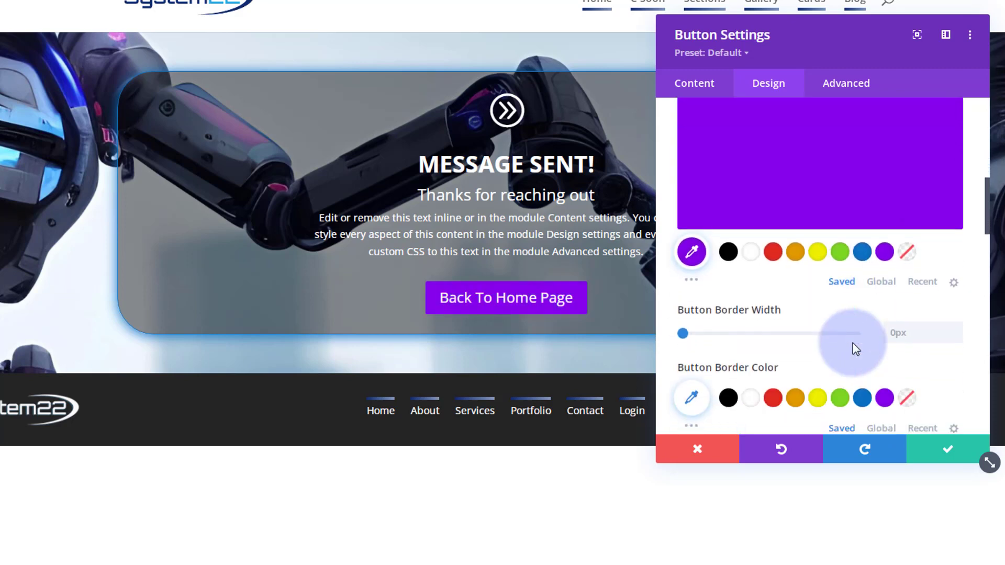
pyautogui.click(957, 328)
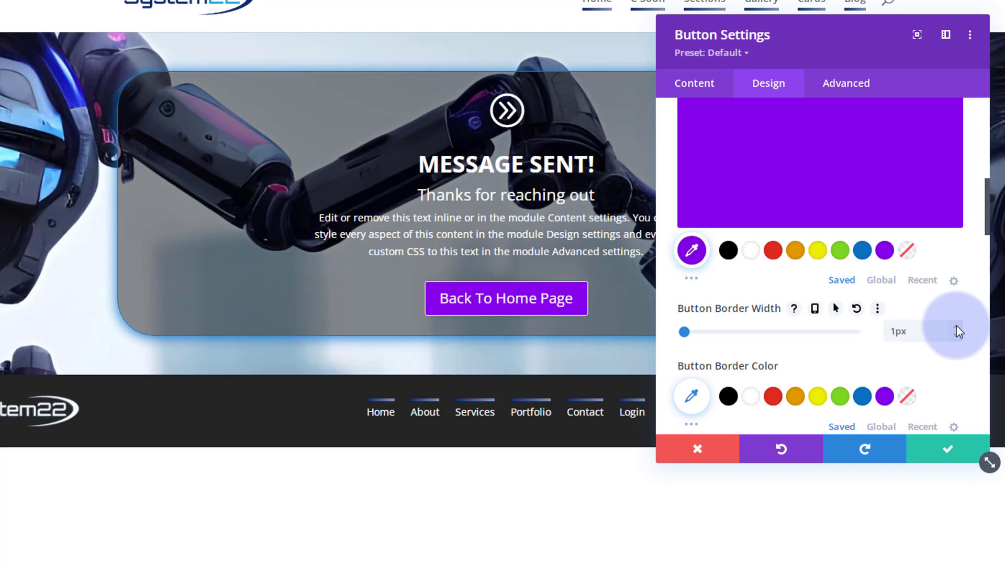
pyautogui.click(752, 398)
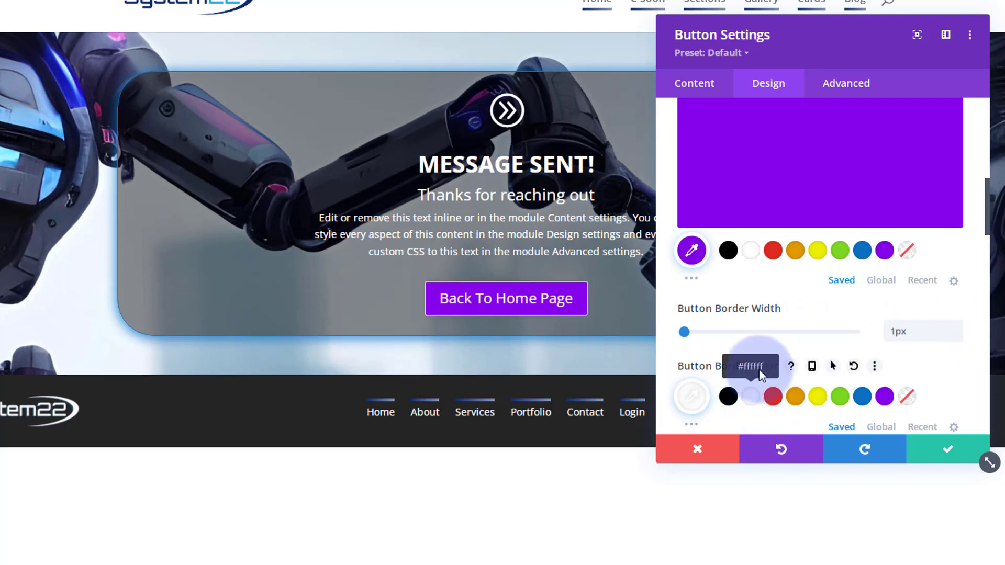
pyautogui.scroll(-1, 762, 326)
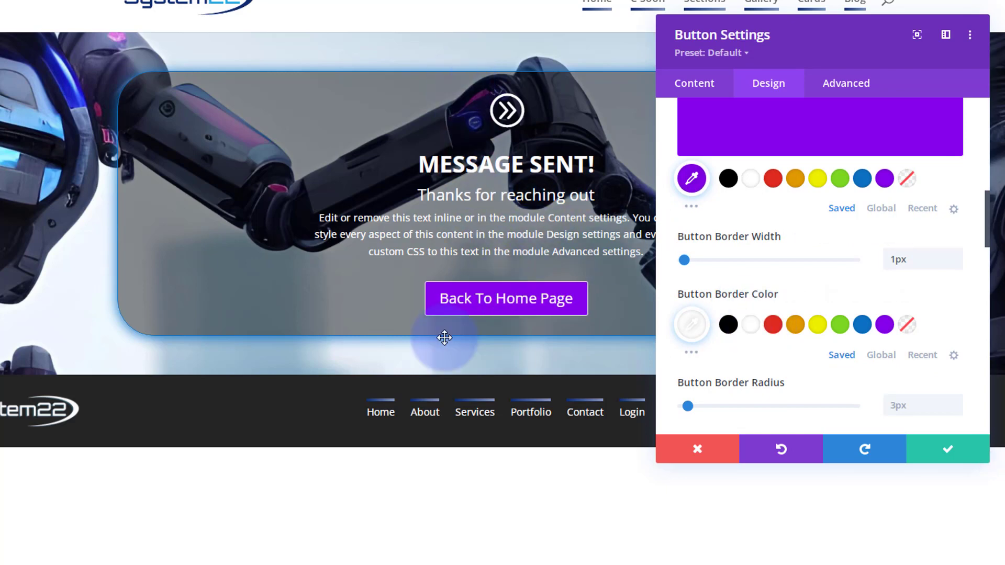
pyautogui.scroll(-3, 809, 304)
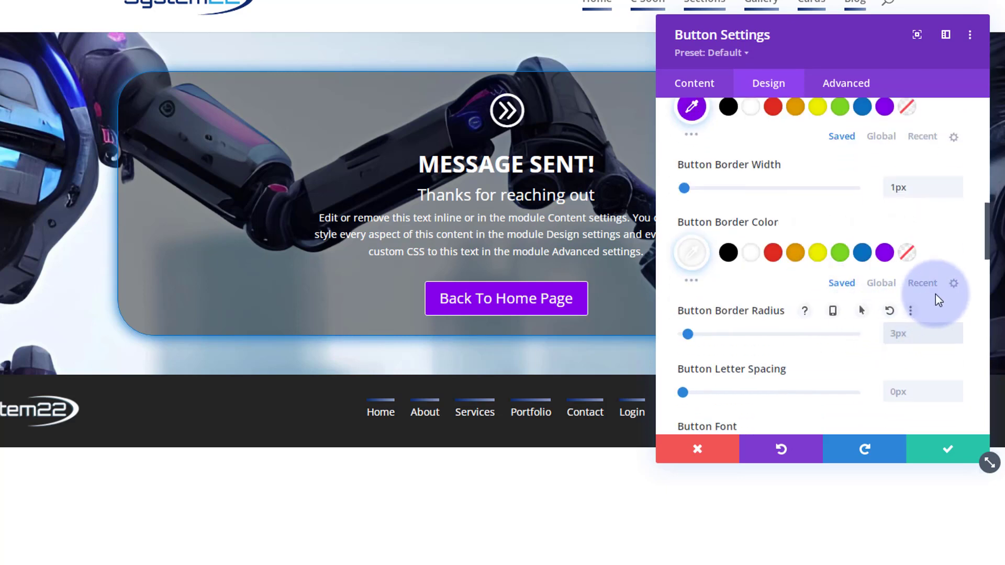
pyautogui.moveTo(935, 293)
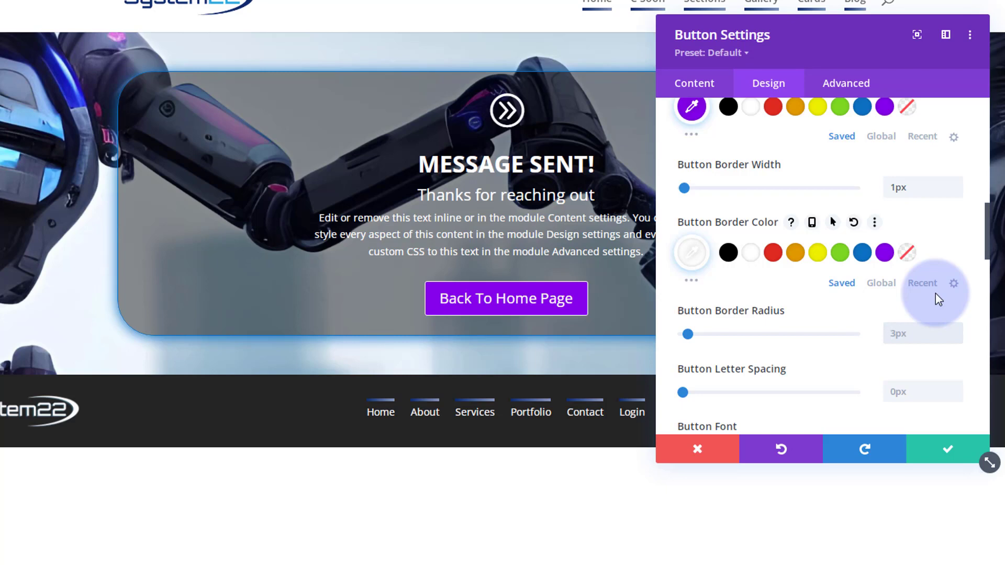
pyautogui.write('15px')
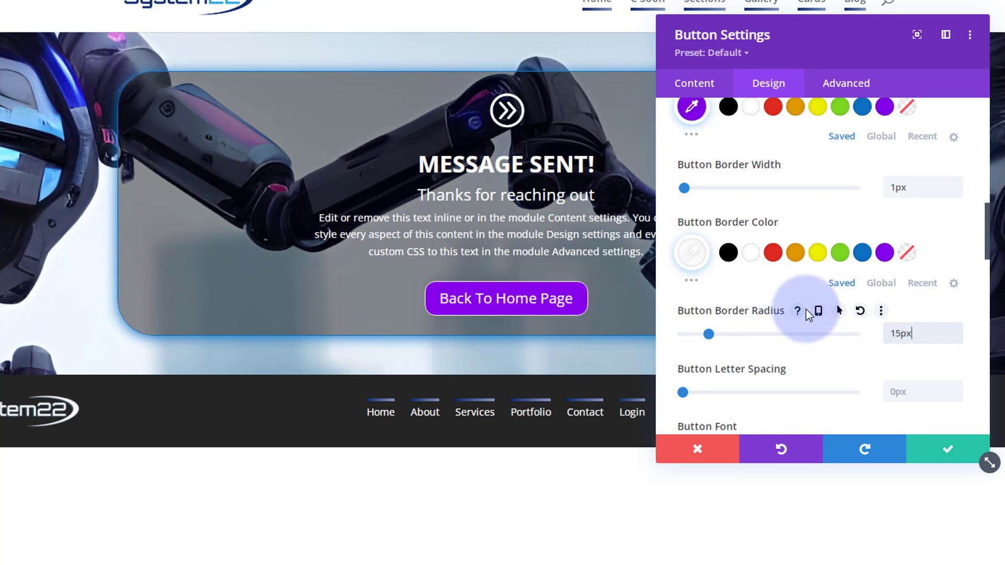
pyautogui.scroll(-5, 807, 315)
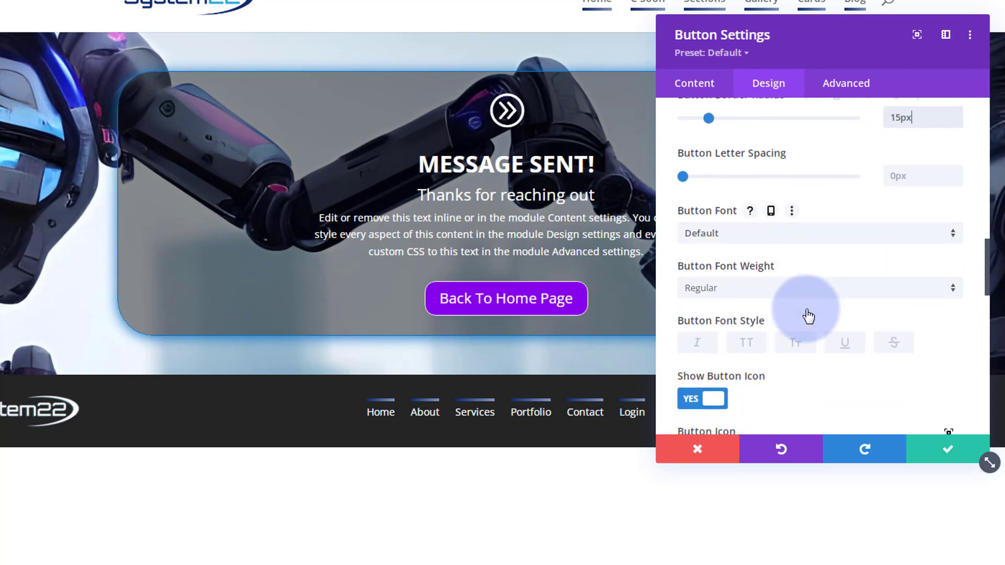
pyautogui.scroll(-3, 807, 315)
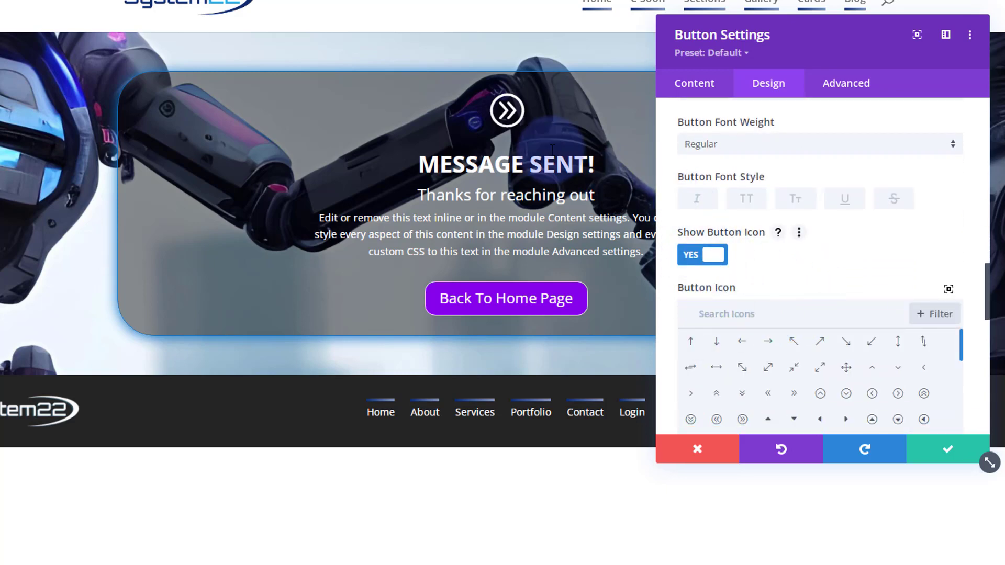
# Hide the button's arrow icon and apply the first Box Shadow preset.
pyautogui.click(691, 258)
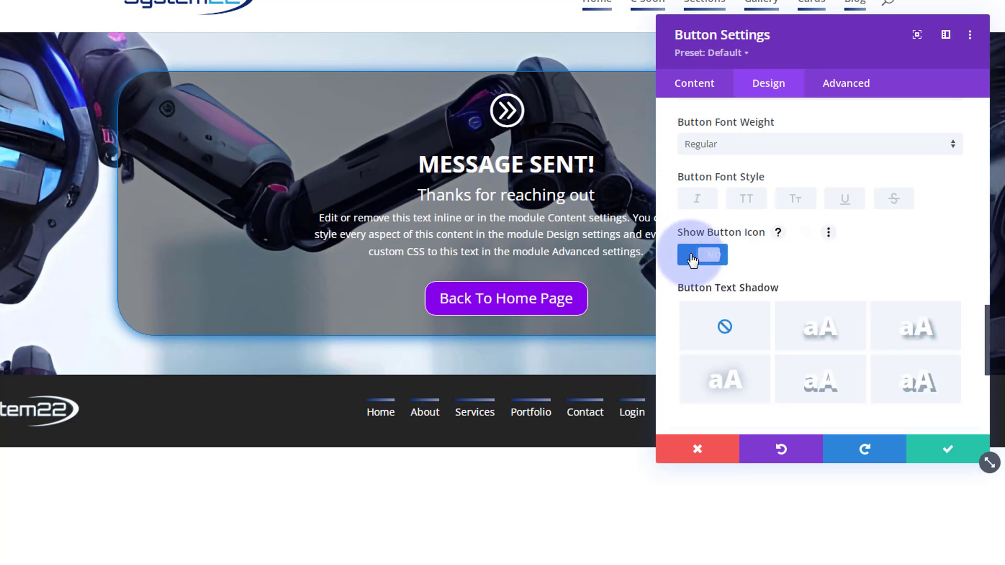
pyautogui.scroll(-3, 803, 259)
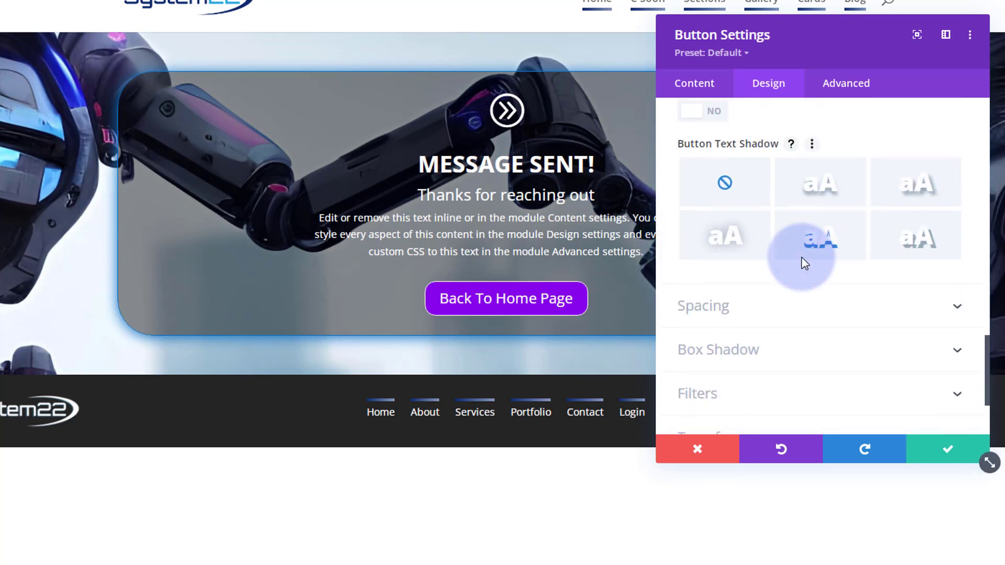
pyautogui.scroll(-2, 802, 260)
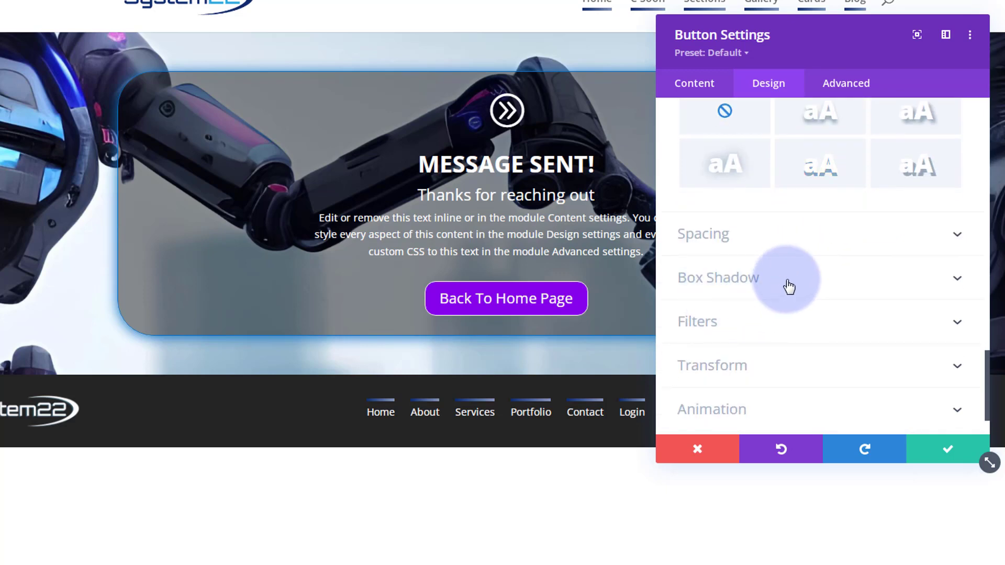
pyautogui.click(789, 287)
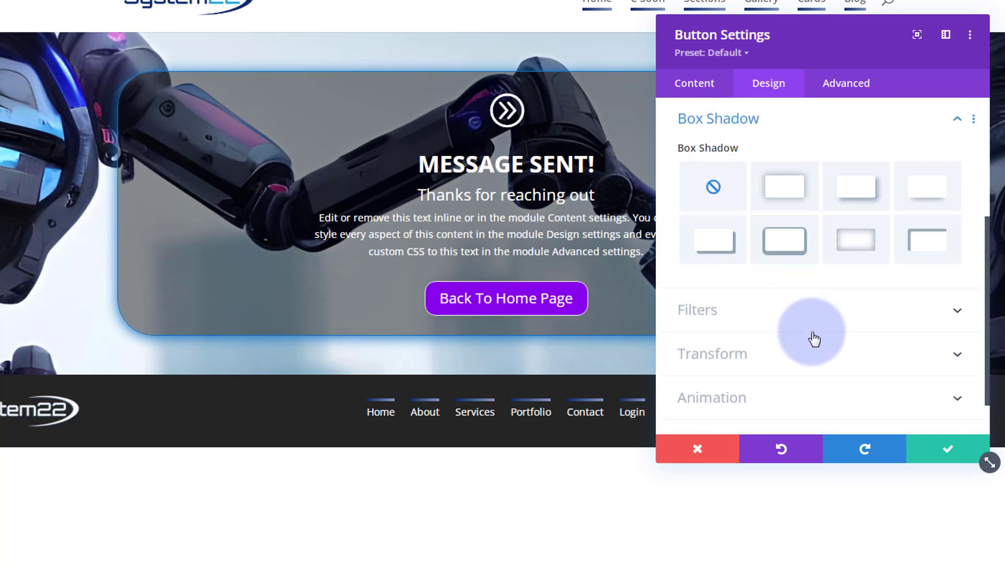
pyautogui.click(784, 195)
# Colour the button shadow blue #0c71c3, switching to purple #8300e9 on hover.
pyautogui.scroll(-5, 796, 283)
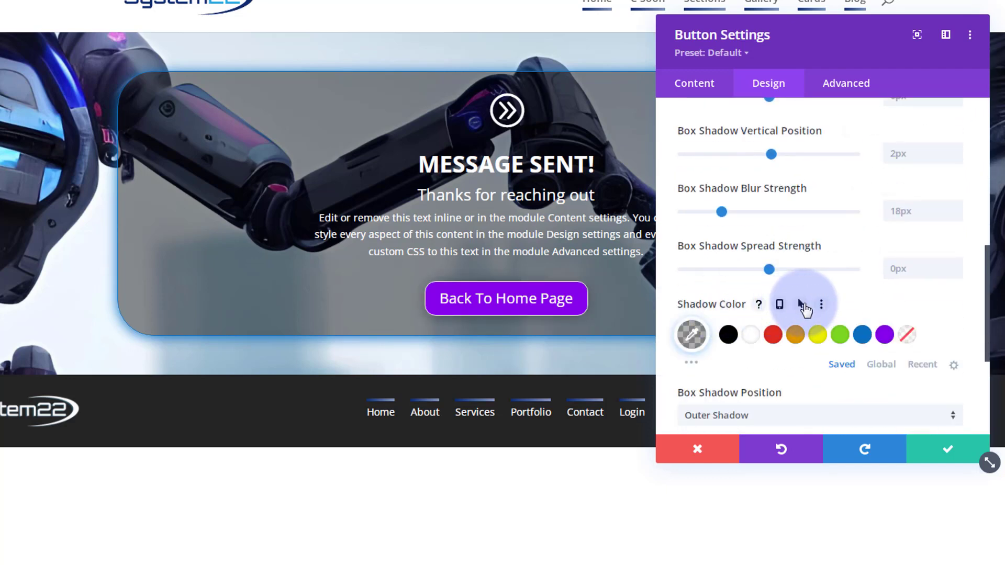
pyautogui.click(802, 305)
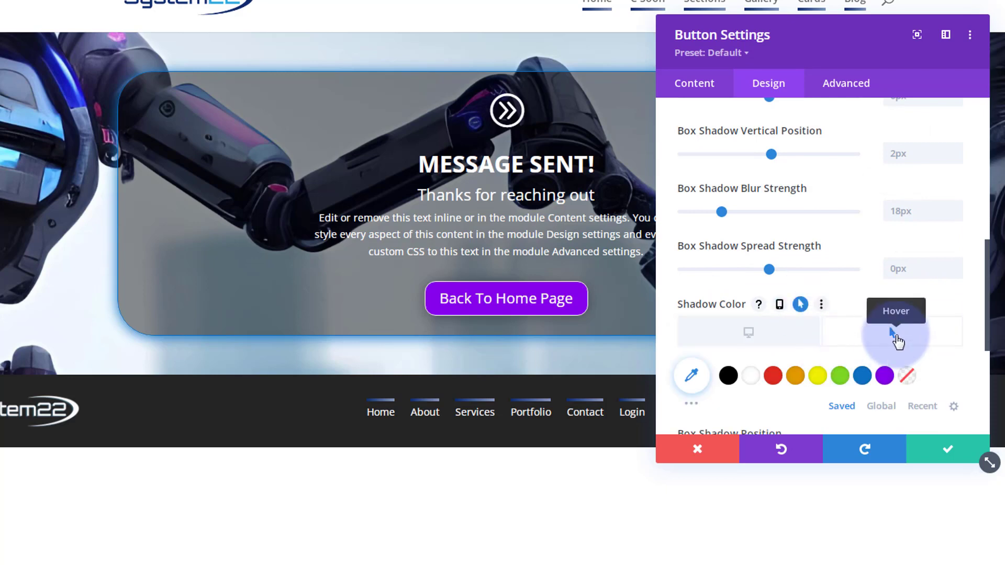
pyautogui.click(885, 376)
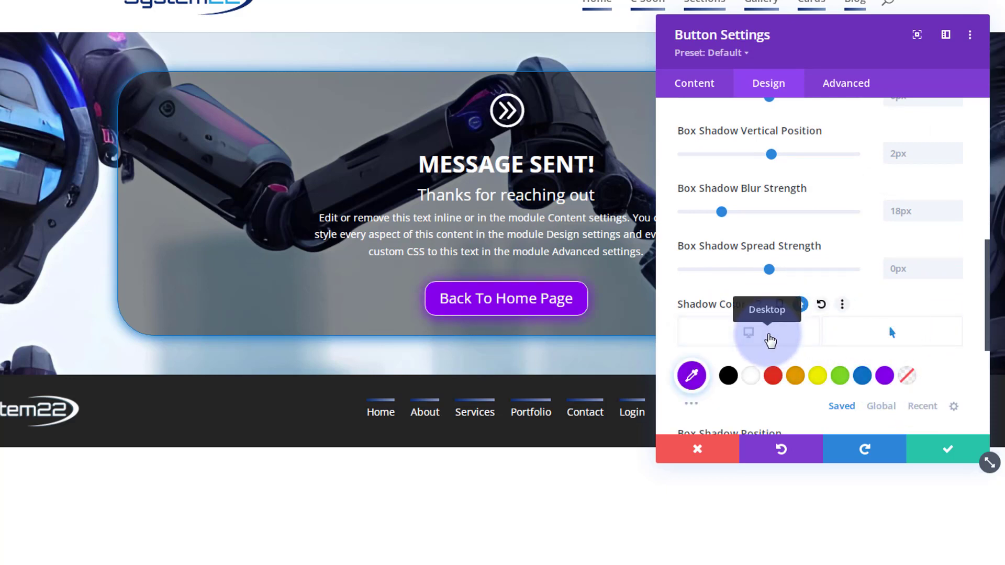
pyautogui.click(769, 340)
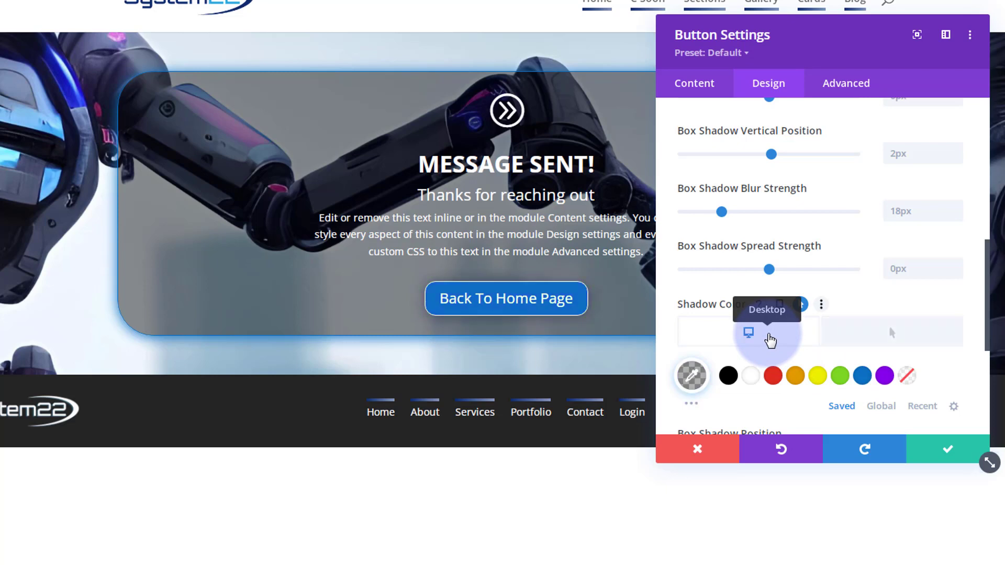
pyautogui.click(863, 377)
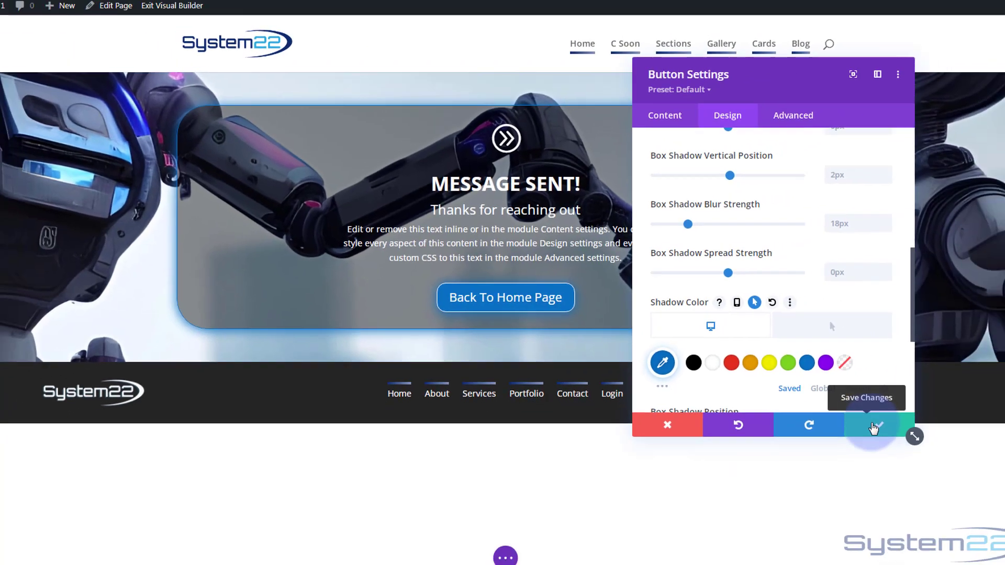
# Save the button styling, then set the section's Min Height to 100vh.
pyautogui.click(873, 427)
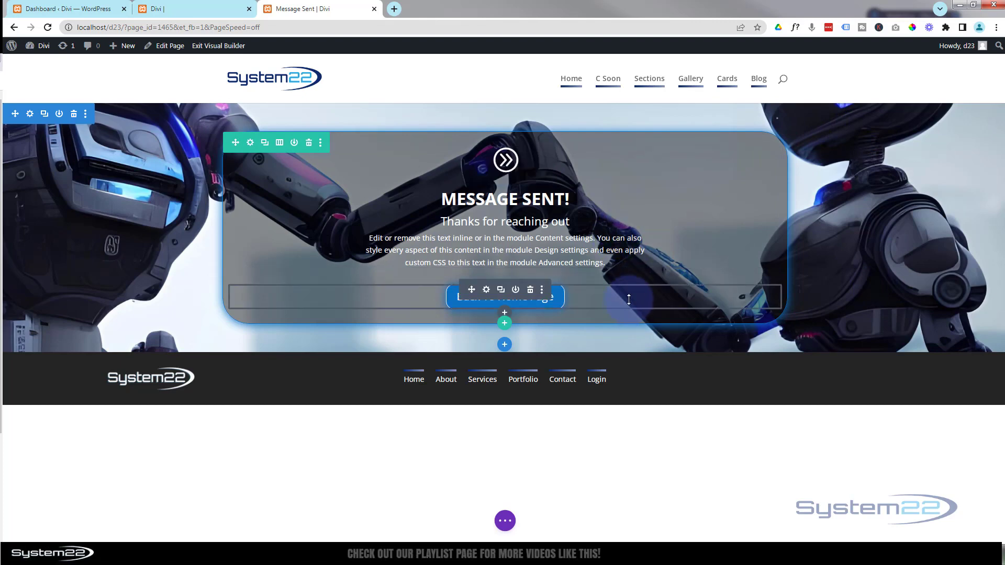
pyautogui.click(30, 116)
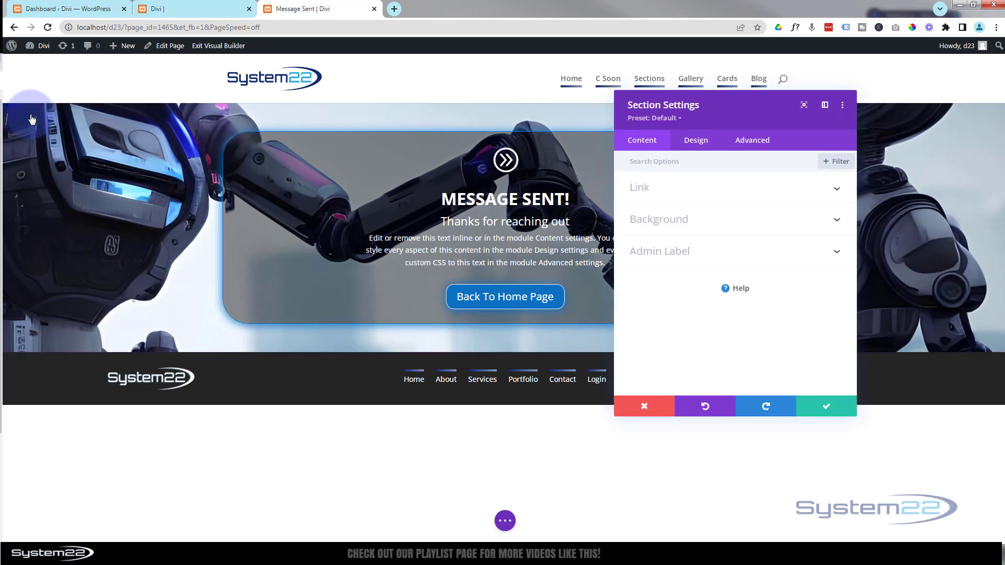
pyautogui.click(703, 143)
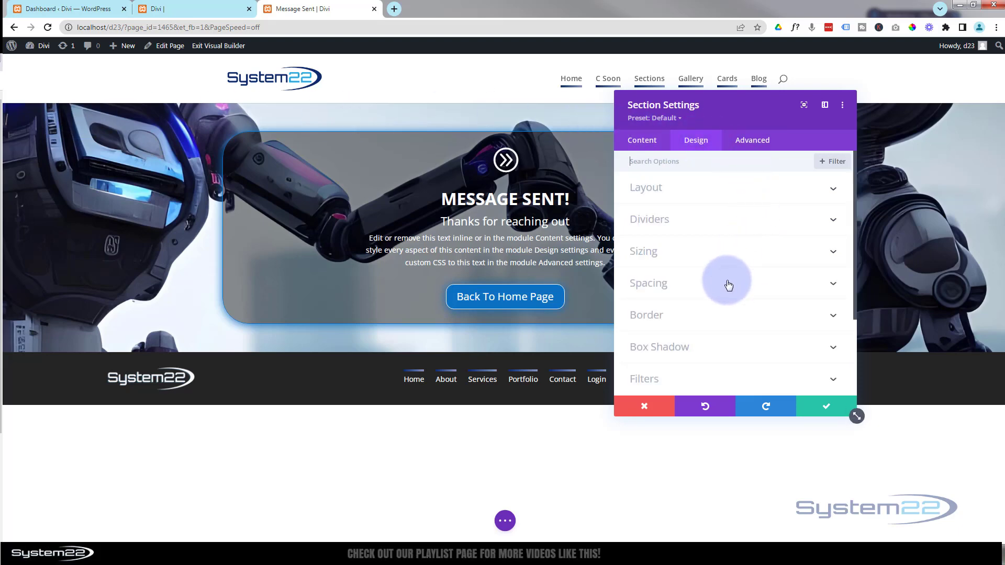
pyautogui.click(726, 261)
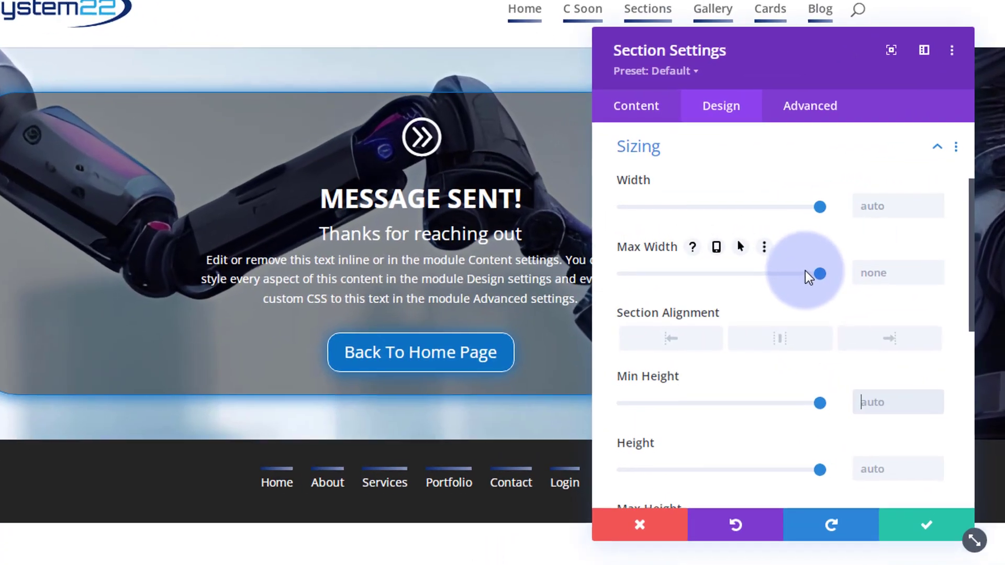
pyautogui.write('100v')
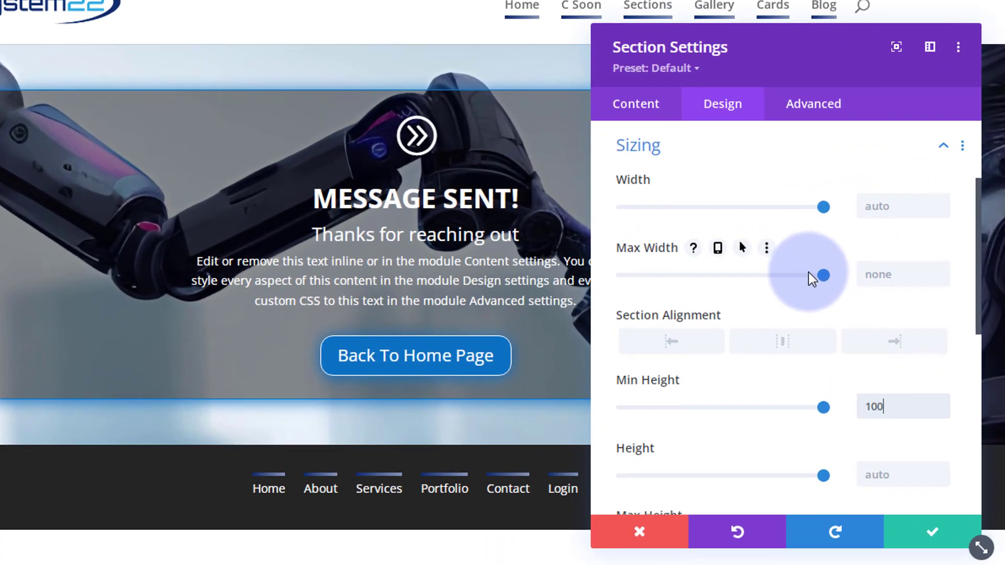
pyautogui.write('h')
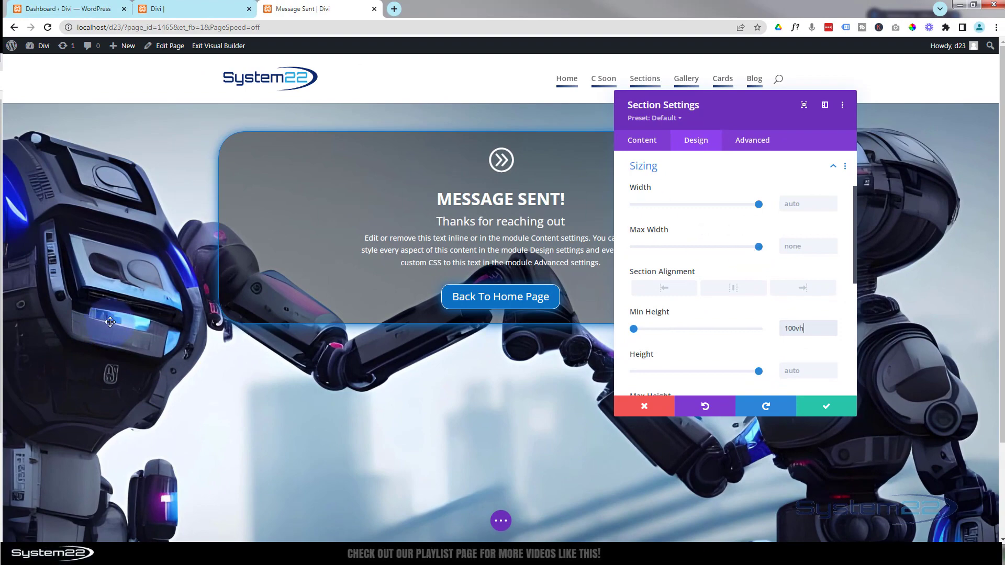
pyautogui.scroll(-2, 110, 321)
pyautogui.scroll(2, 111, 322)
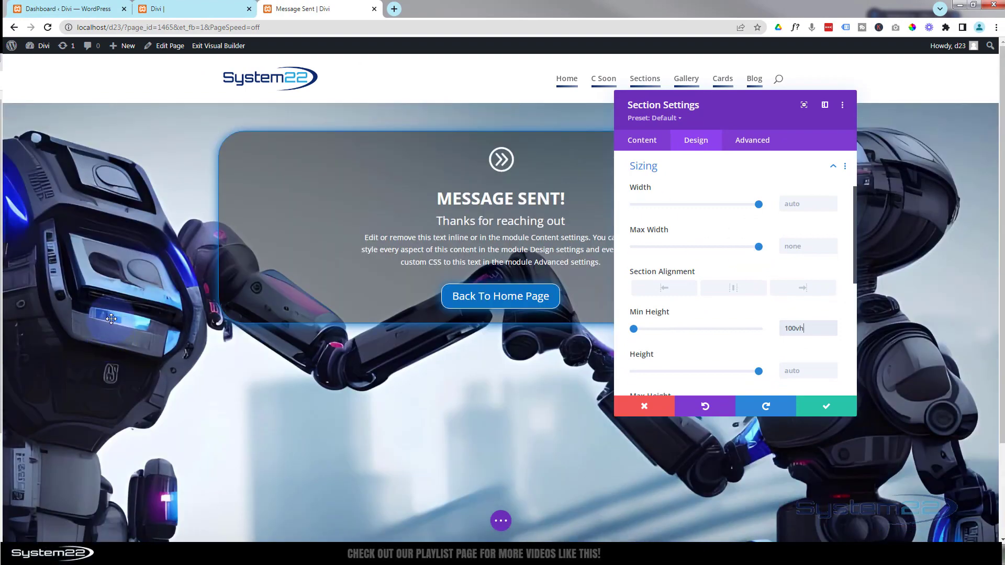
pyautogui.scroll(-2, 111, 319)
pyautogui.scroll(1, 111, 319)
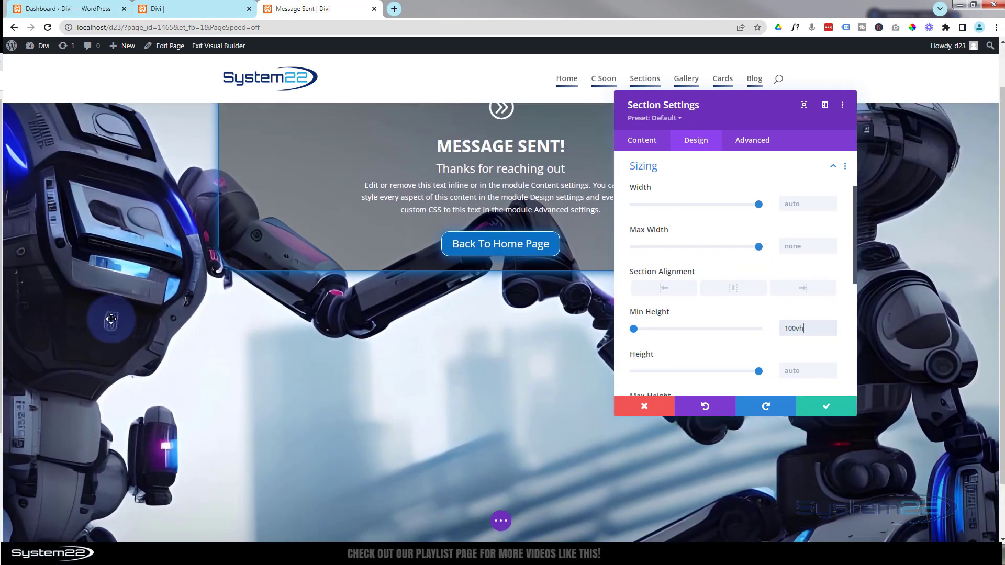
pyautogui.scroll(1, 111, 319)
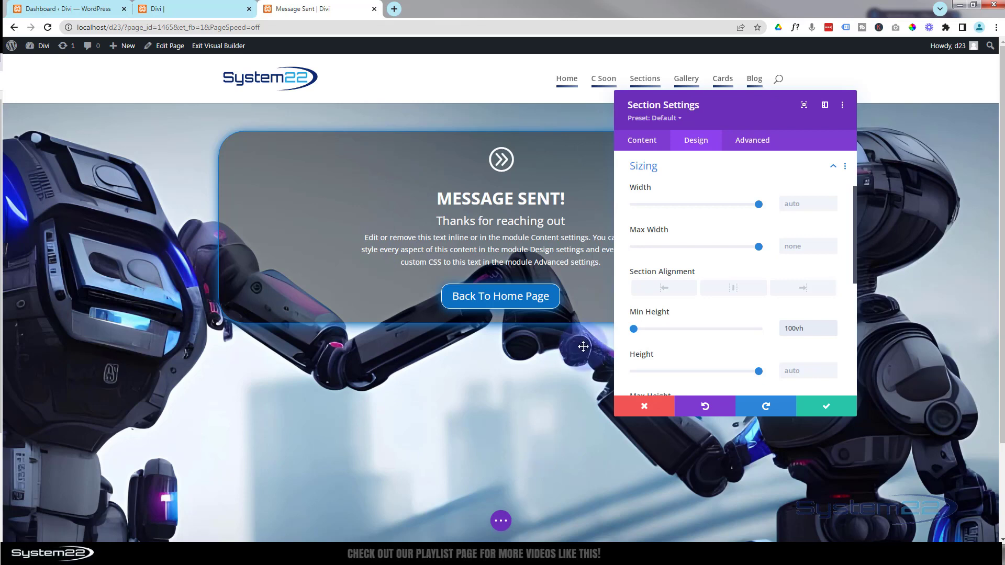
# Enter 'display:flex; justify-content: center;' as the section's Main Element custom CSS.
pyautogui.click(765, 145)
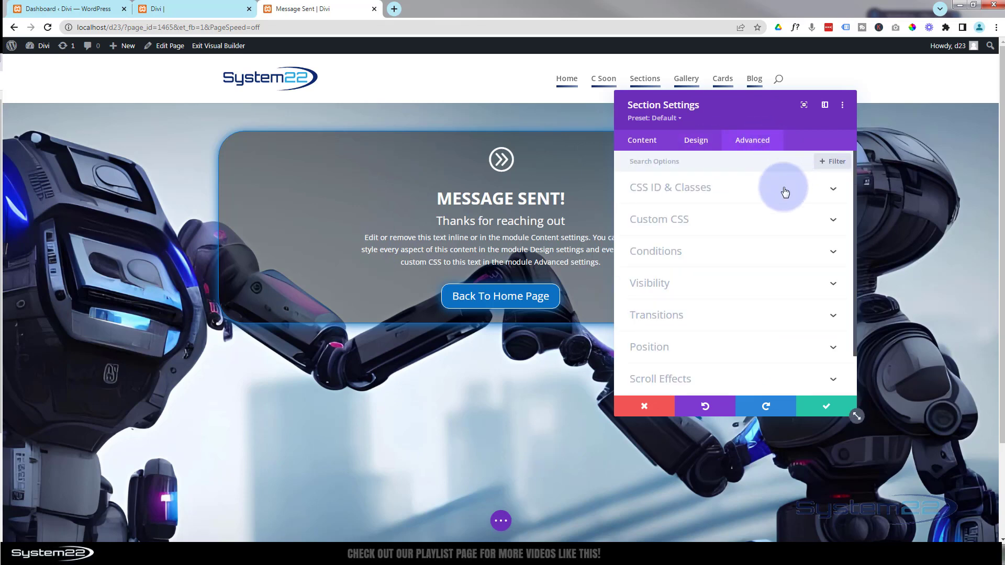
pyautogui.click(699, 226)
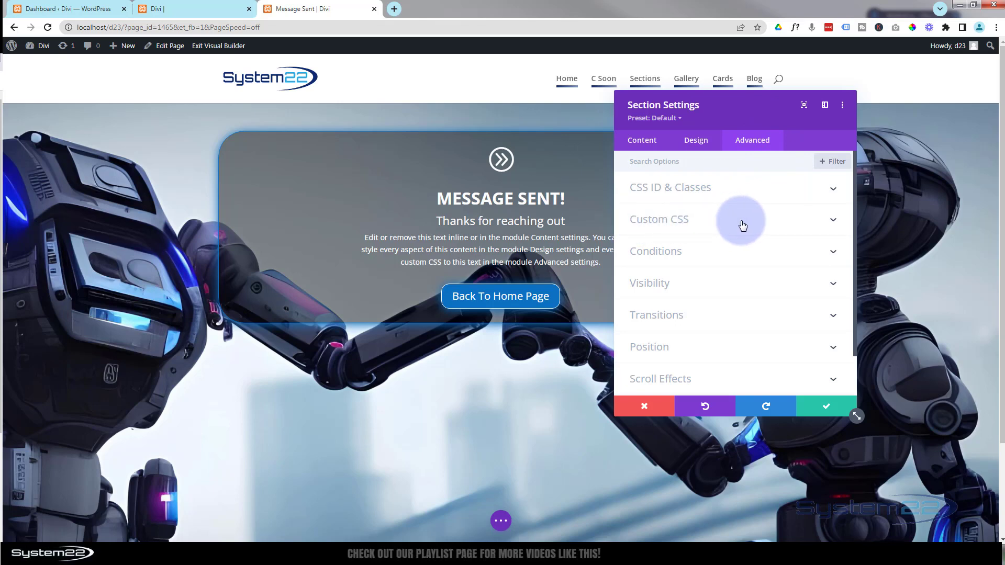
pyautogui.scroll(-1, 742, 225)
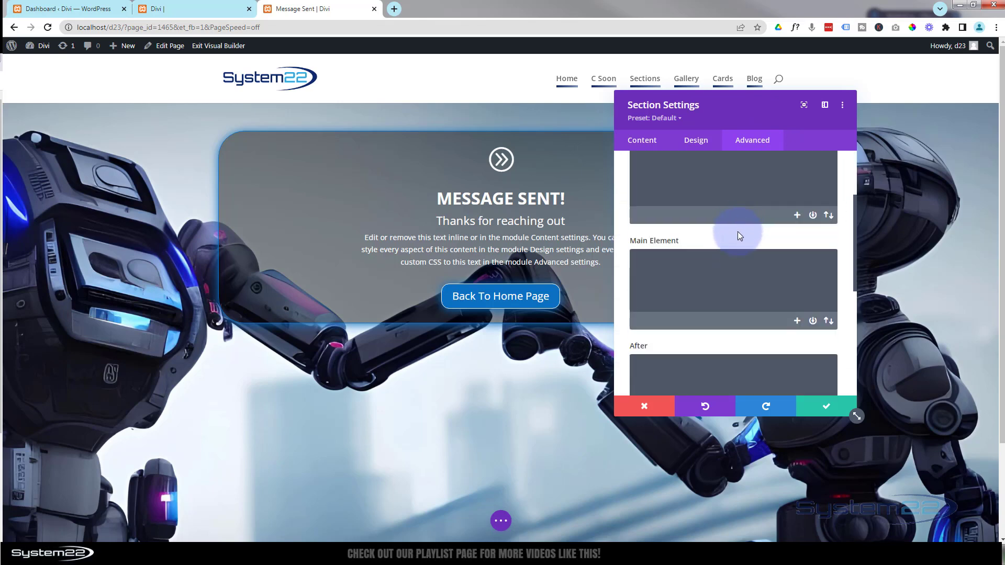
pyautogui.click(655, 262)
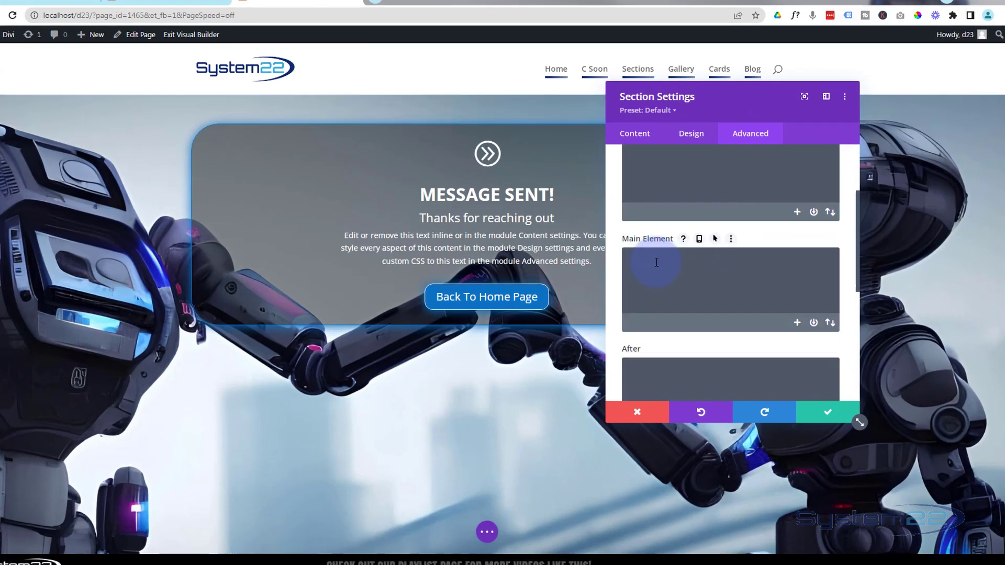
pyautogui.write('di')
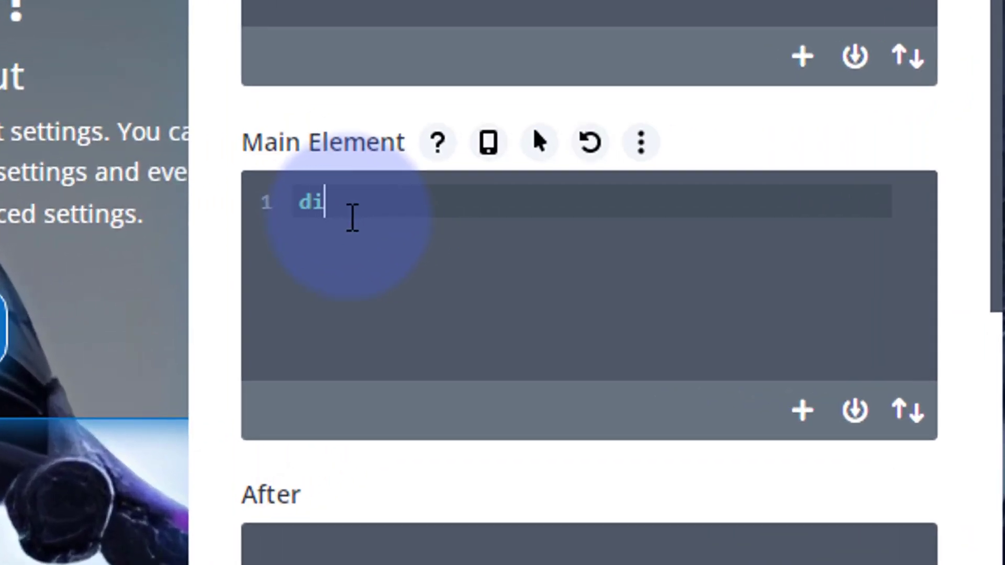
pyautogui.write('splay:flex')
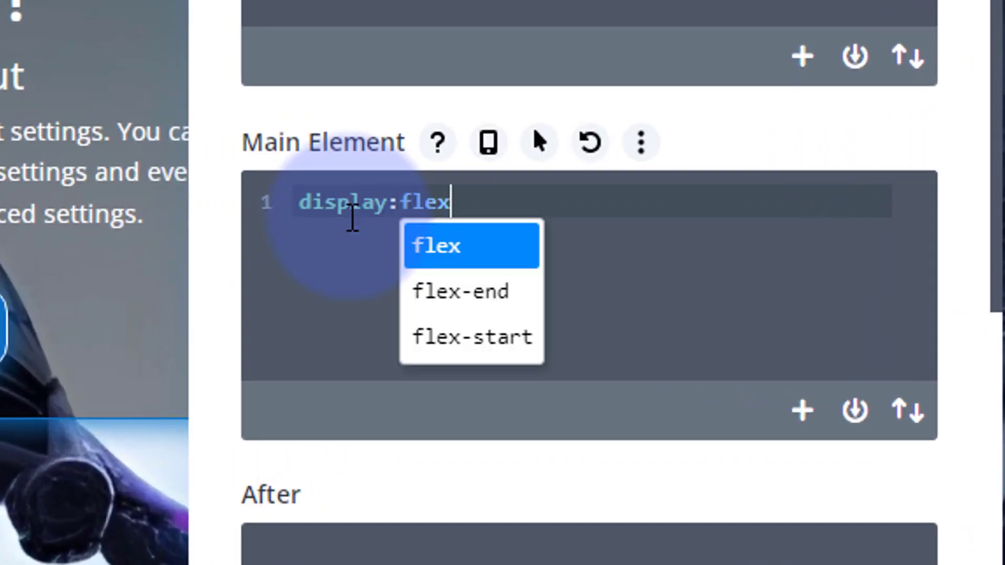
pyautogui.write(';')
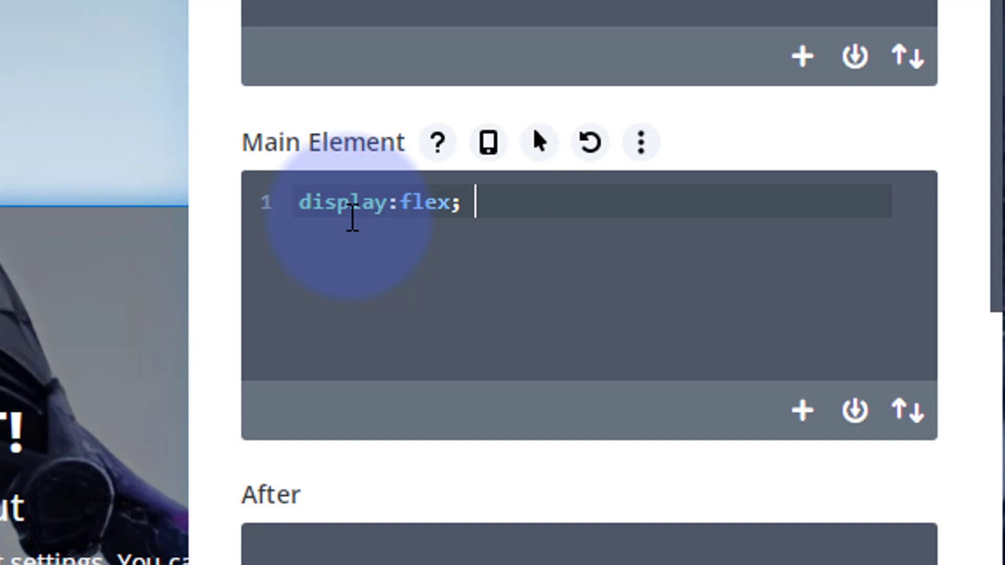
pyautogui.write(' justify-')
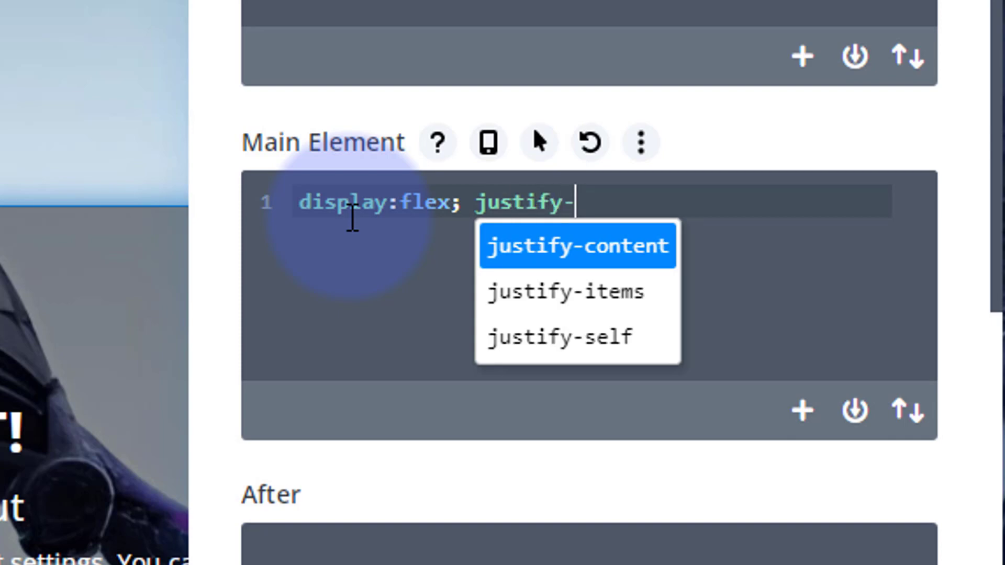
pyautogui.write('content:')
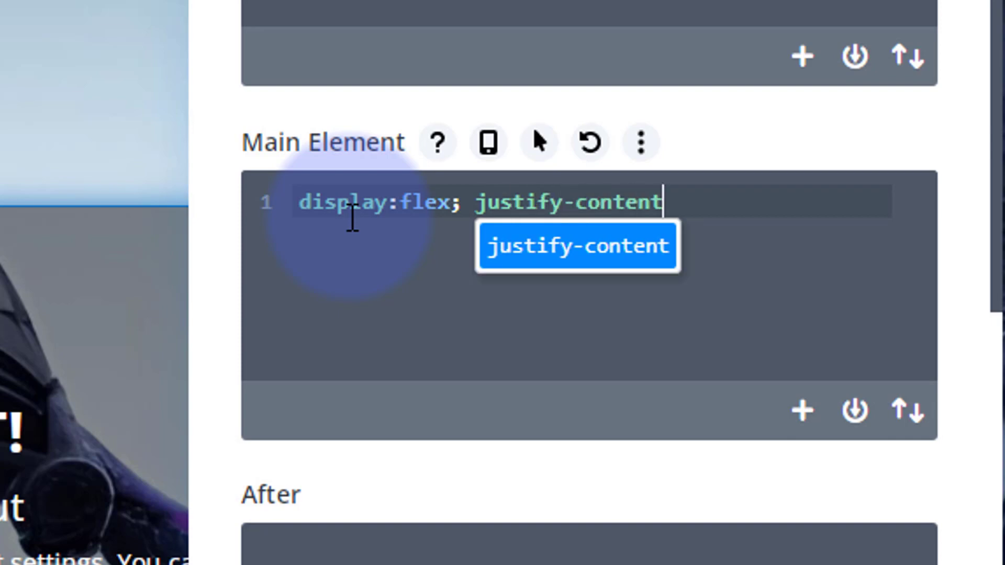
pyautogui.write(' center')
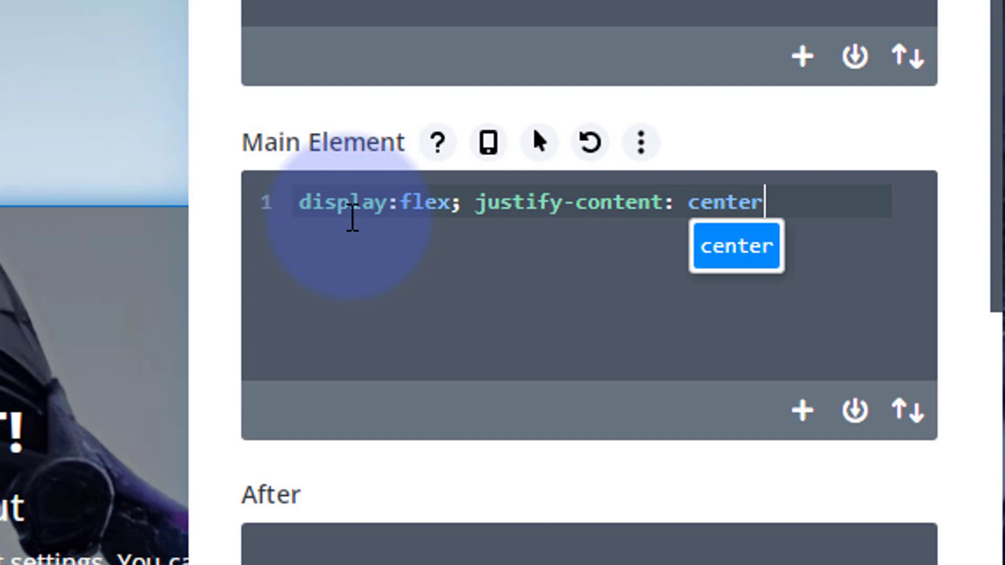
pyautogui.write(';')
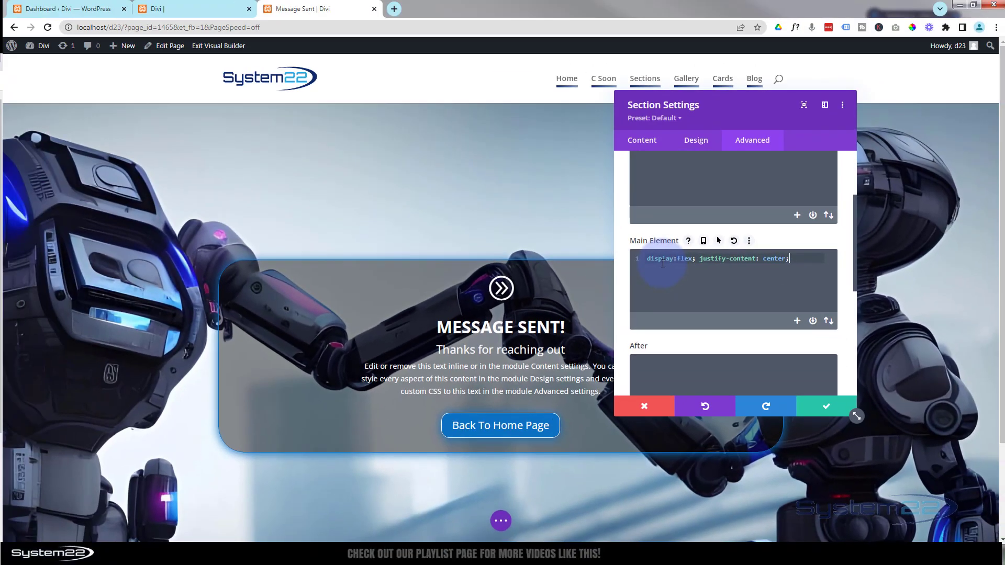
pyautogui.scroll(-2, 145, 159)
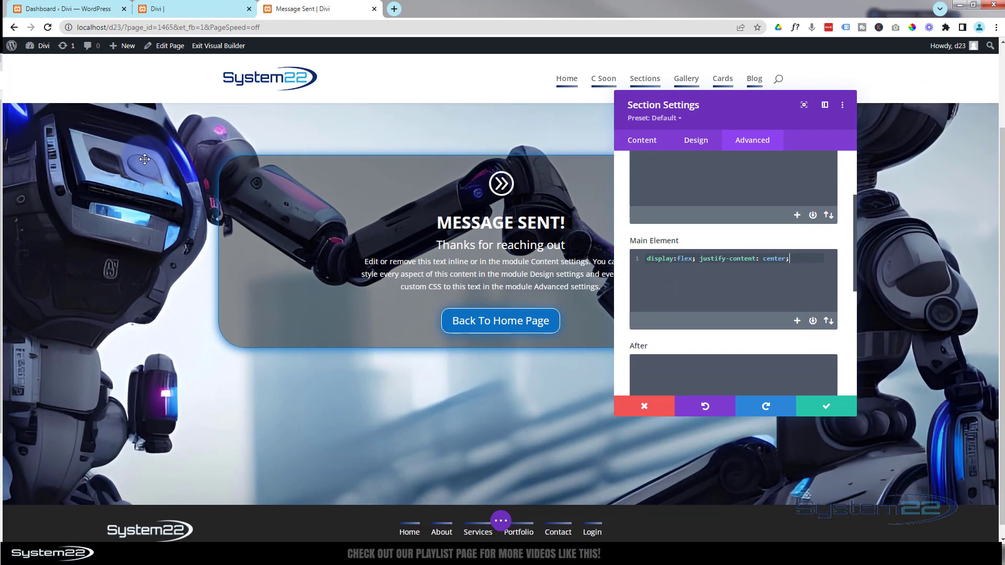
pyautogui.scroll(1, 145, 159)
pyautogui.scroll(1, 145, 158)
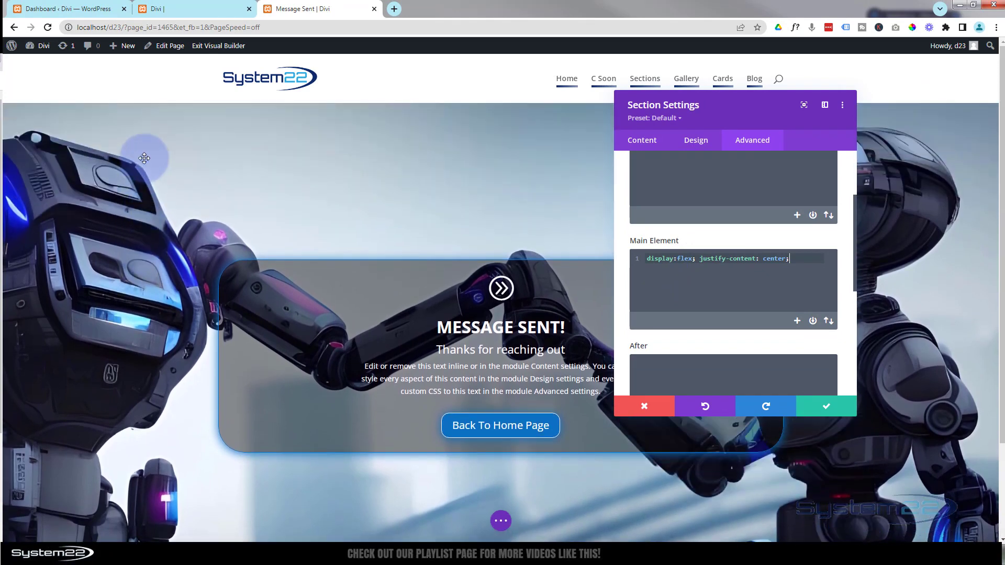
# Confirm the section settings, publish the Message Sent page, and exit to localhost/d23/message-sent/.
pyautogui.click(829, 408)
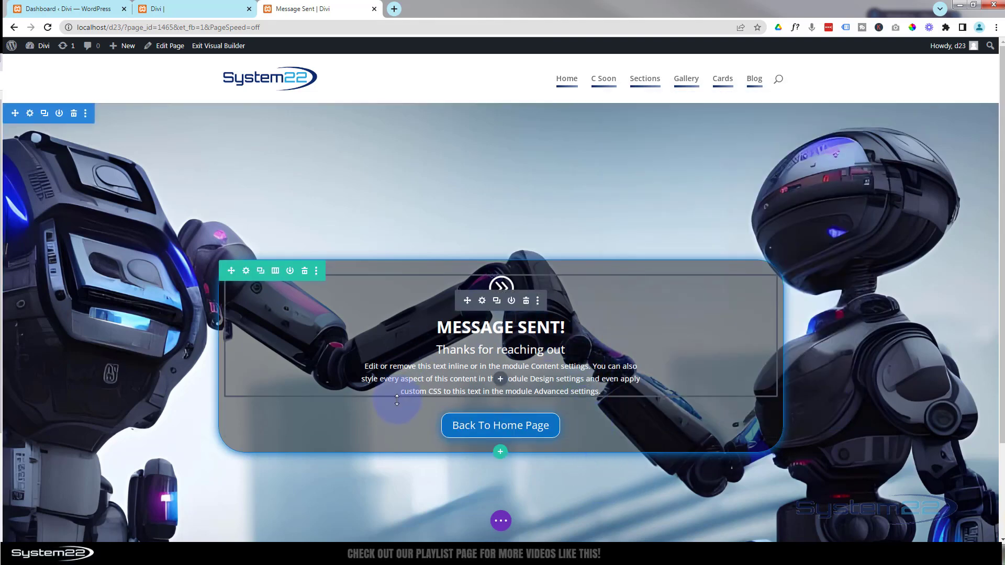
pyautogui.click(501, 522)
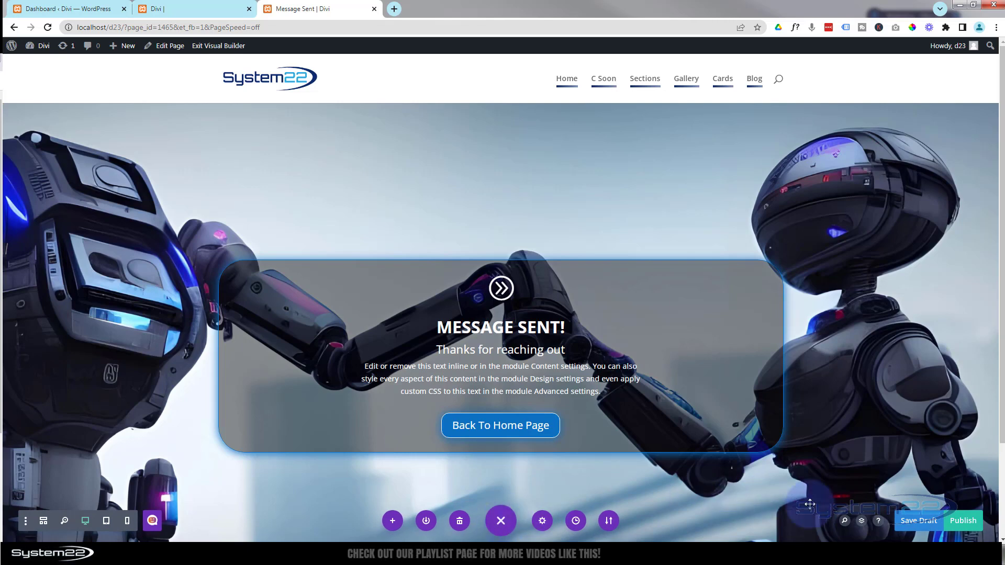
pyautogui.click(962, 521)
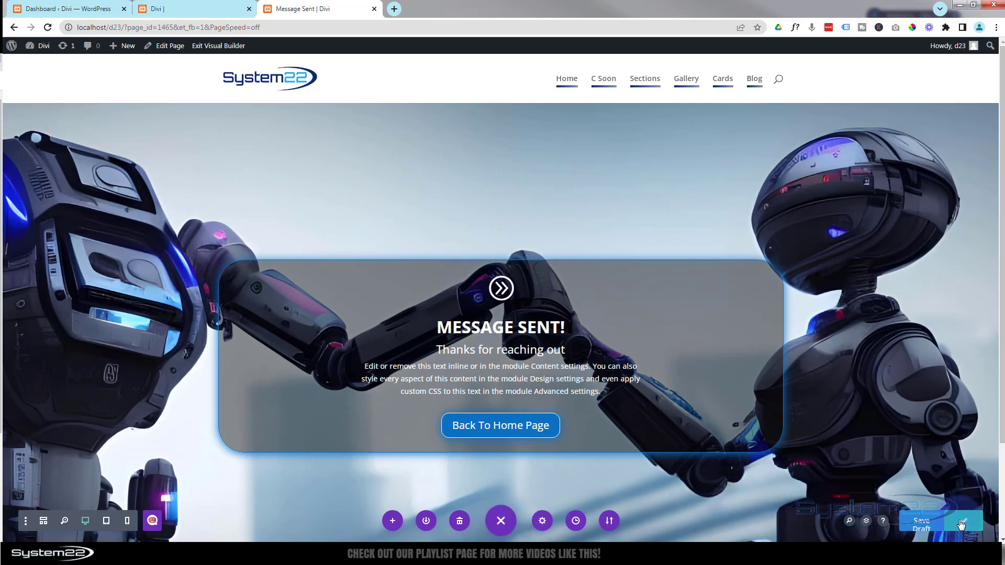
pyautogui.click(962, 522)
pyautogui.click(224, 47)
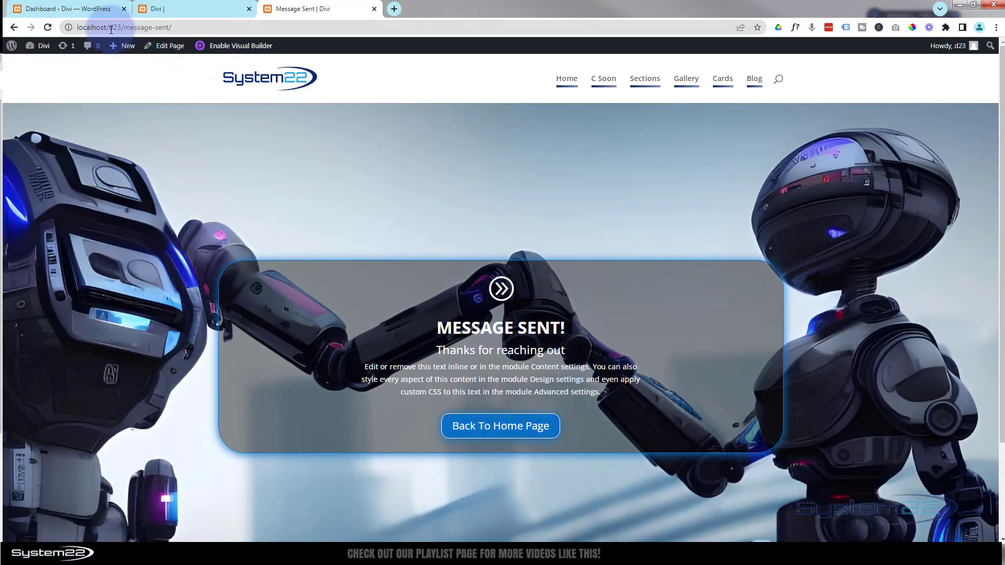
# On the home page tab, insert a Contact Form module into the blue section's empty row.
pyautogui.click(189, 11)
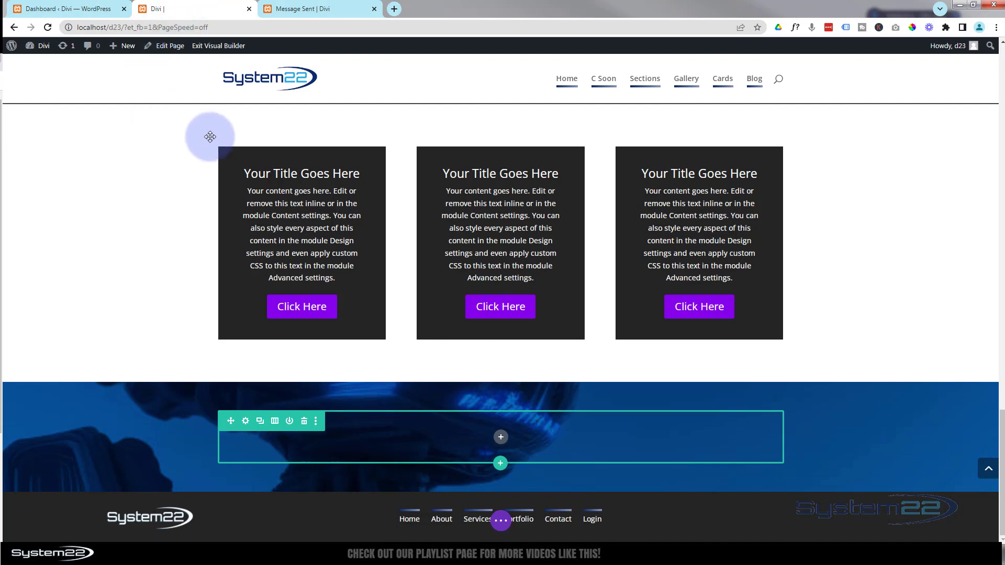
pyautogui.click(501, 439)
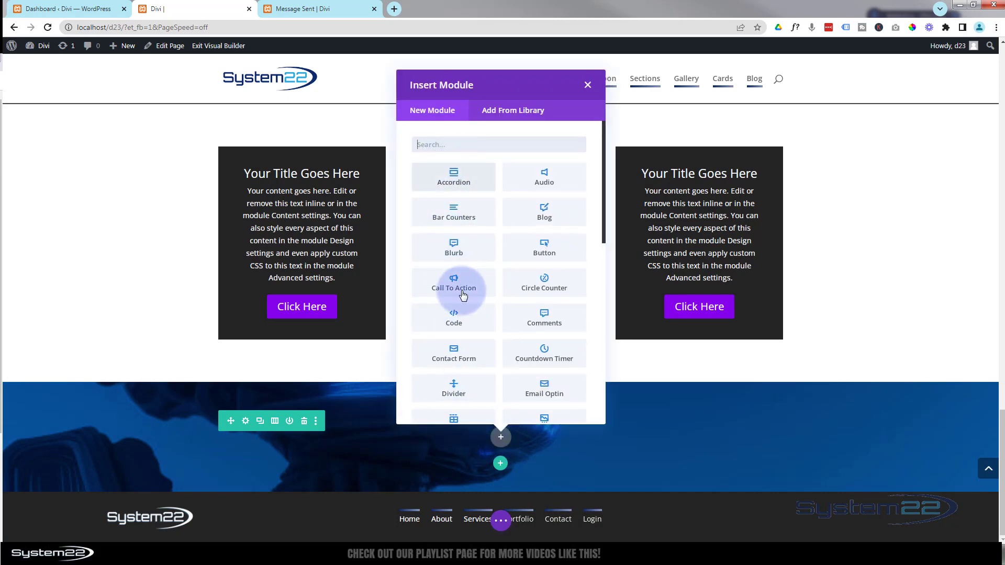
pyautogui.click(452, 361)
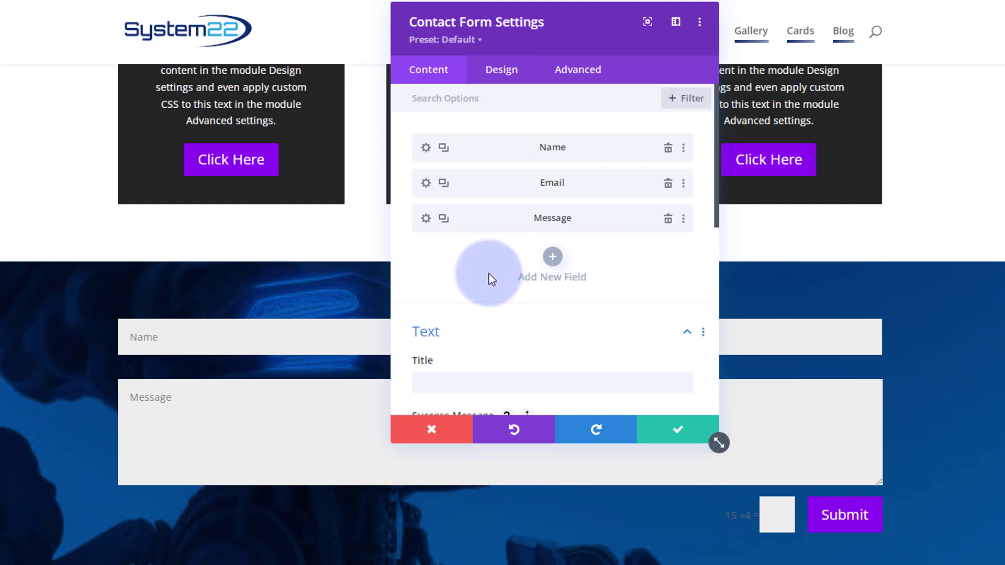
# In the Contact Form Content settings, go through the Email fields and expand the Redirect section.
pyautogui.scroll(-3, 489, 274)
pyautogui.scroll(-2, 492, 272)
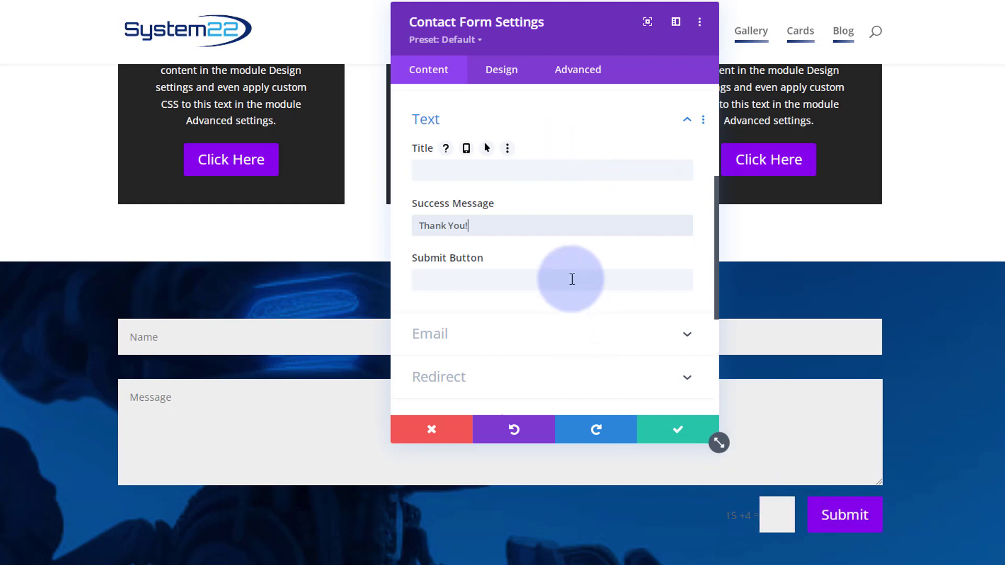
pyautogui.scroll(-2, 571, 272)
pyautogui.scroll(-3, 569, 267)
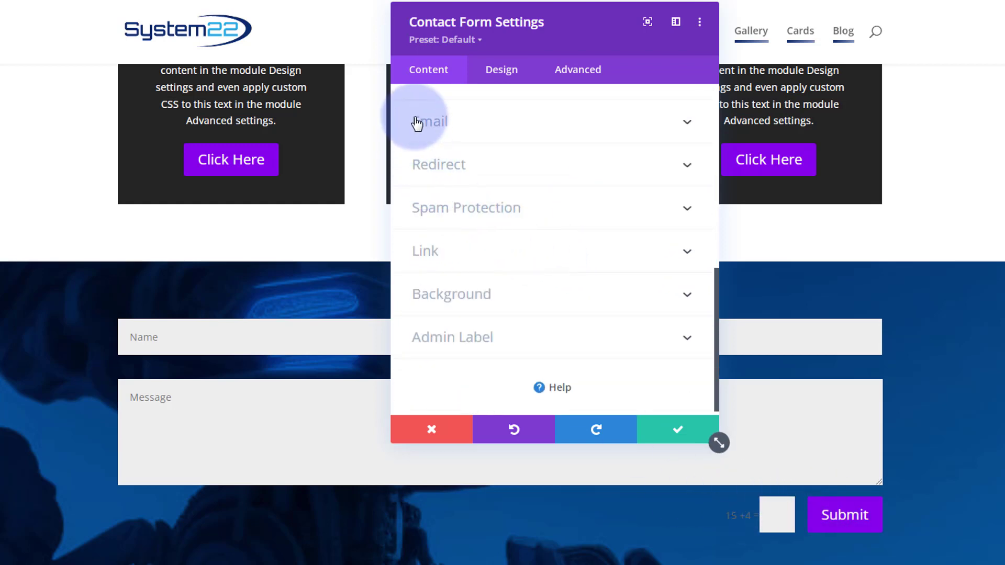
pyautogui.click(545, 130)
pyautogui.click(441, 151)
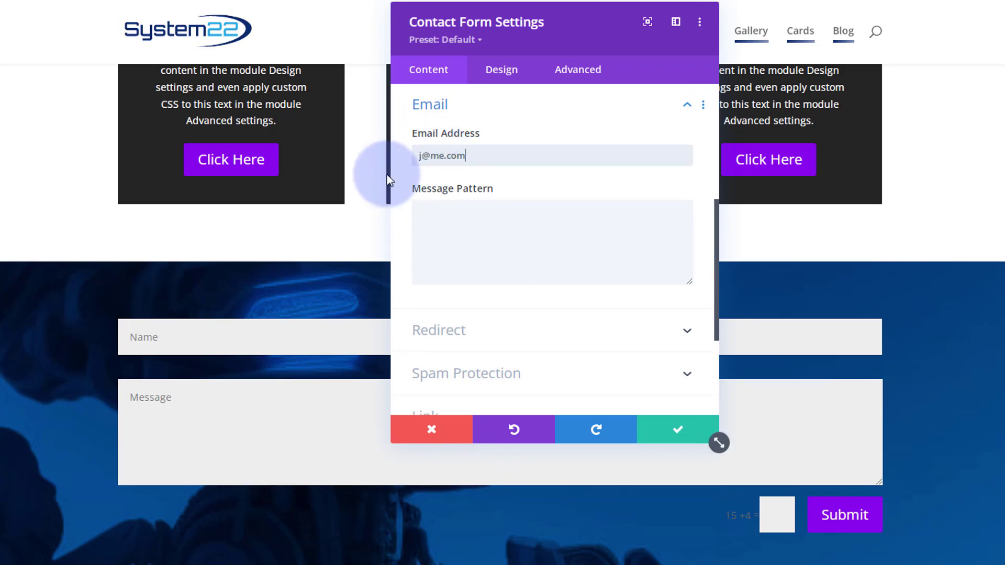
pyautogui.click(430, 214)
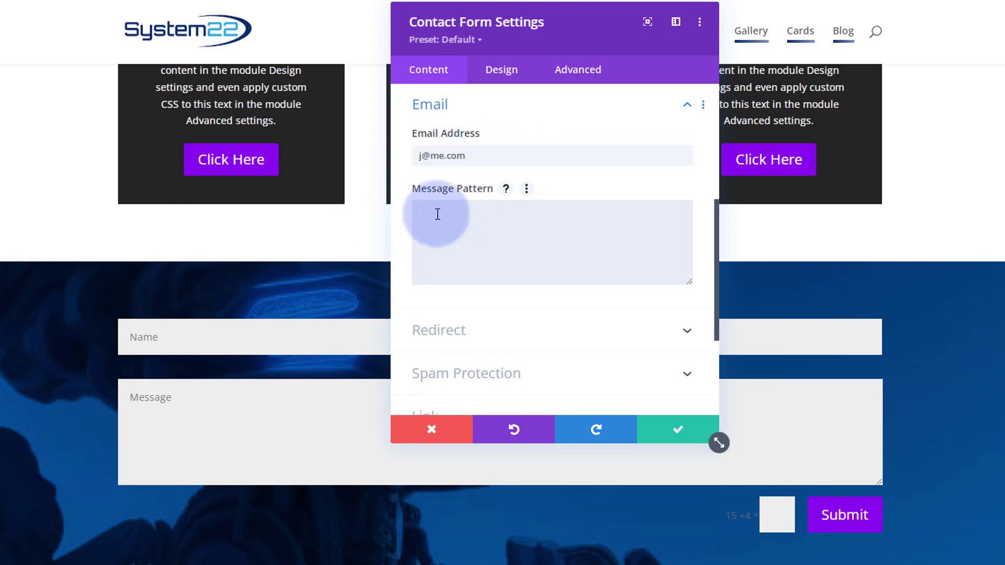
pyautogui.scroll(-2, 437, 214)
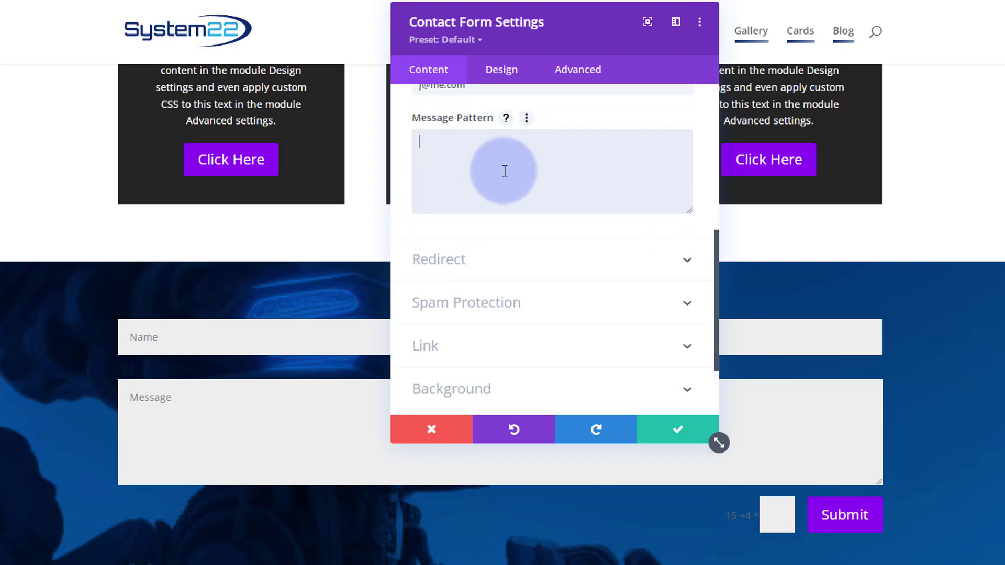
pyautogui.click(529, 280)
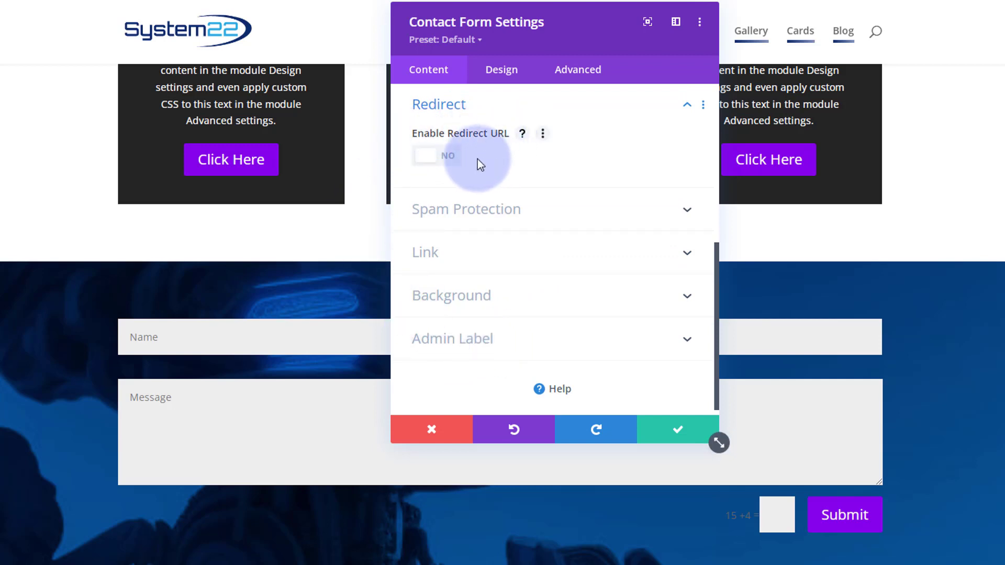
pyautogui.click(453, 159)
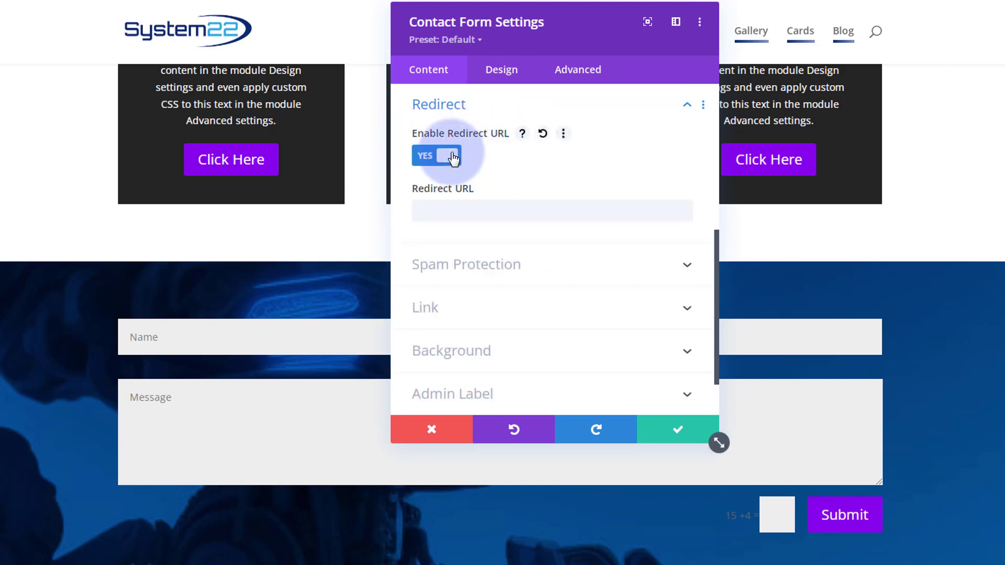
pyautogui.click(422, 212)
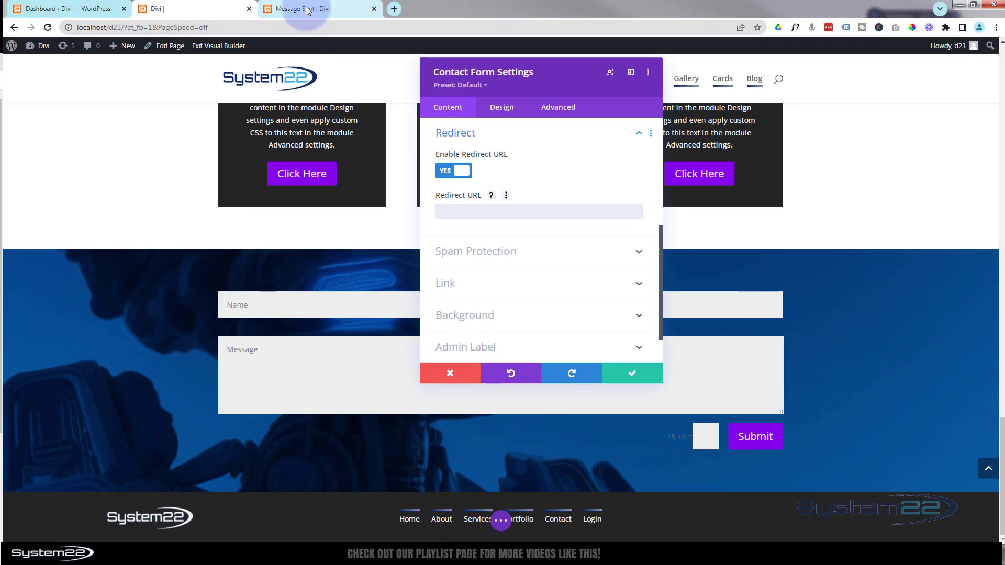
pyautogui.click(307, 9)
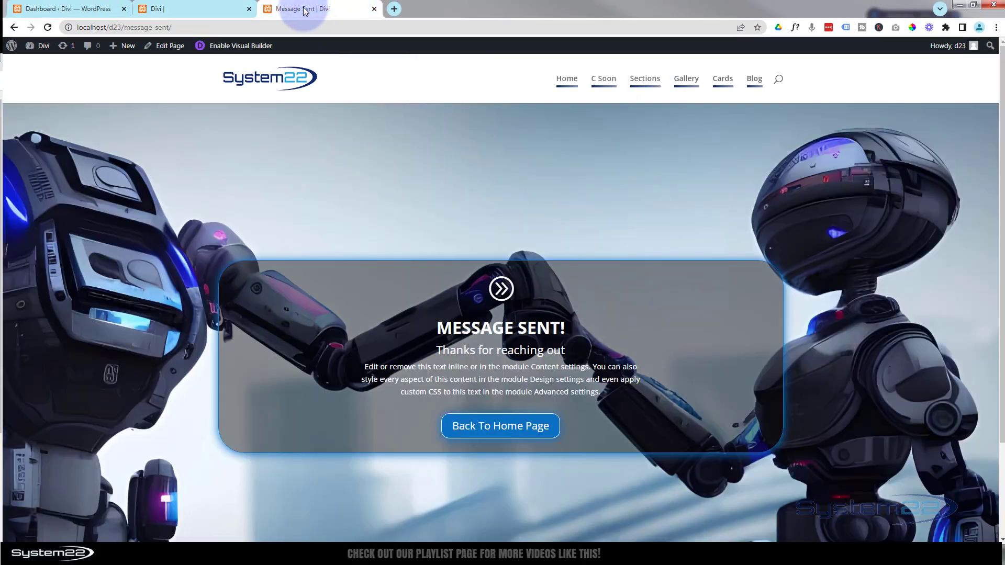
pyautogui.click(124, 27)
pyautogui.rightClick(124, 29)
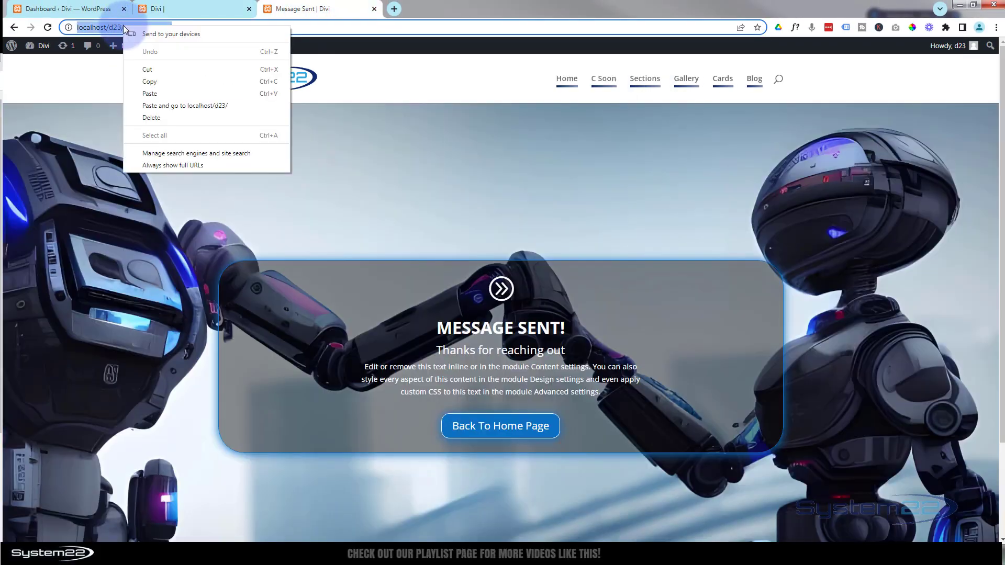
pyautogui.click(150, 83)
pyautogui.click(180, 8)
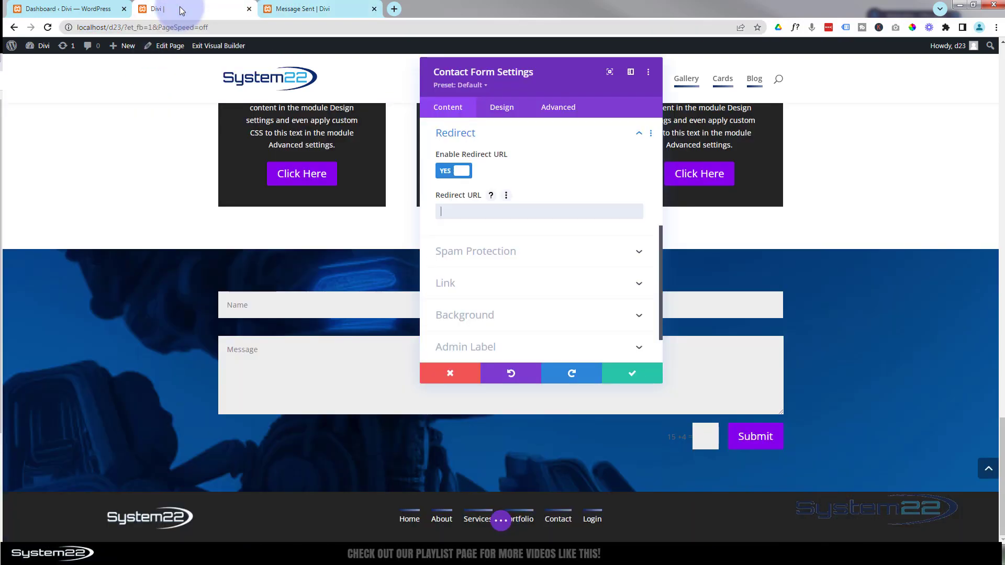
pyautogui.click(451, 212)
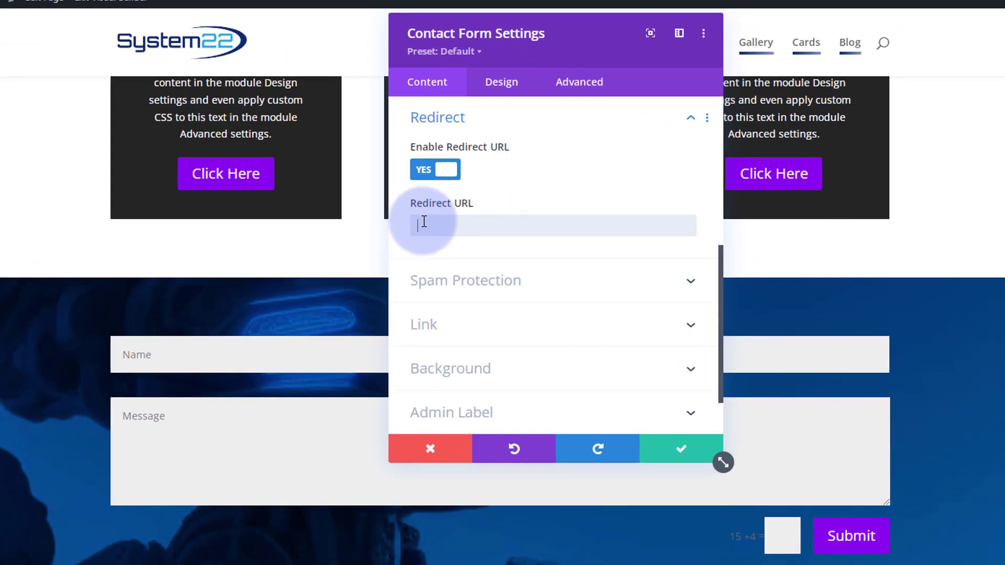
pyautogui.hotkey('ctrl', 'v')
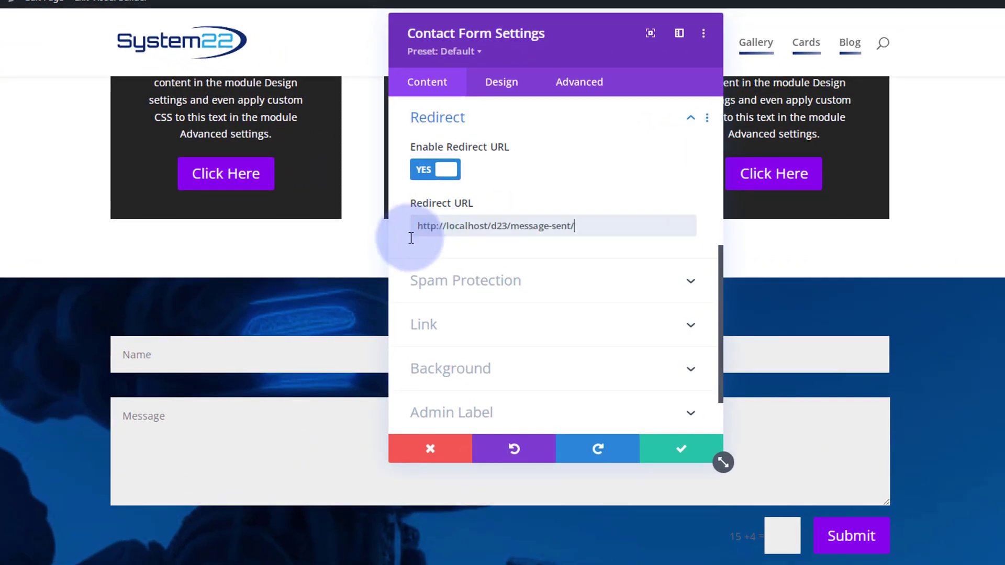
# Turn off Use Basic Captcha in Spam Protection and apply the contact form settings.
pyautogui.click(583, 295)
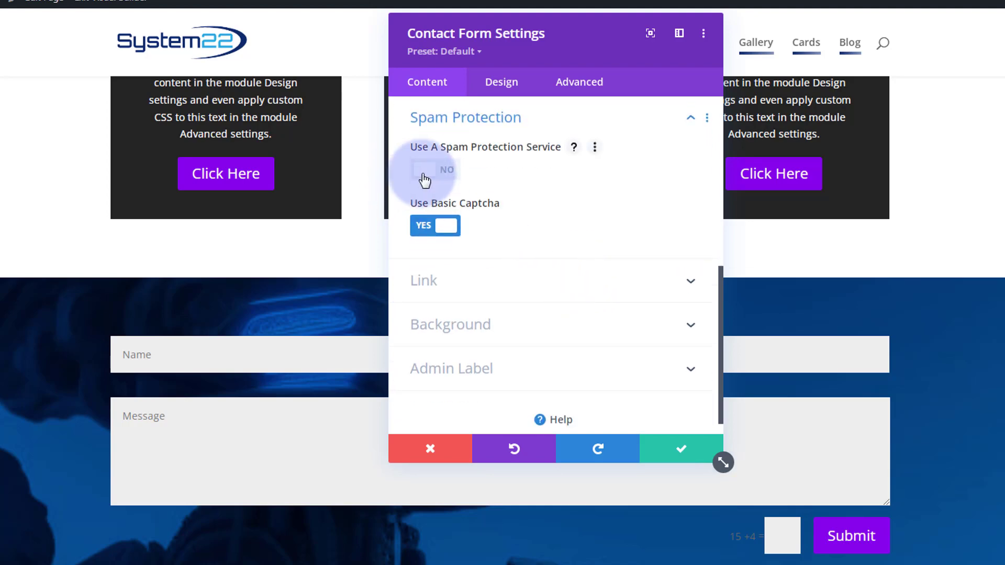
pyautogui.click(426, 228)
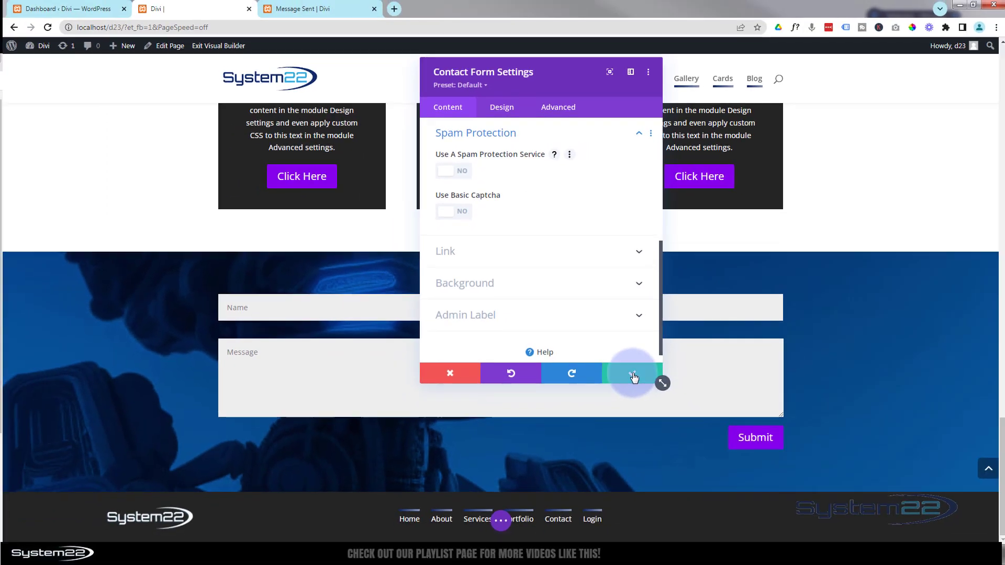
pyautogui.click(681, 449)
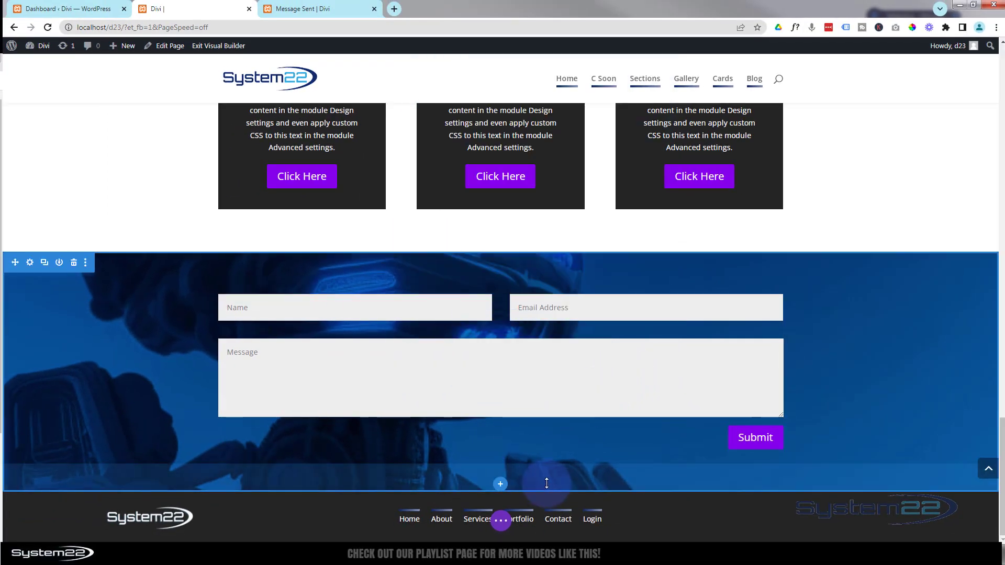
# Save the home page, exit the Visual Builder, and close the Message Sent tab.
pyautogui.click(501, 521)
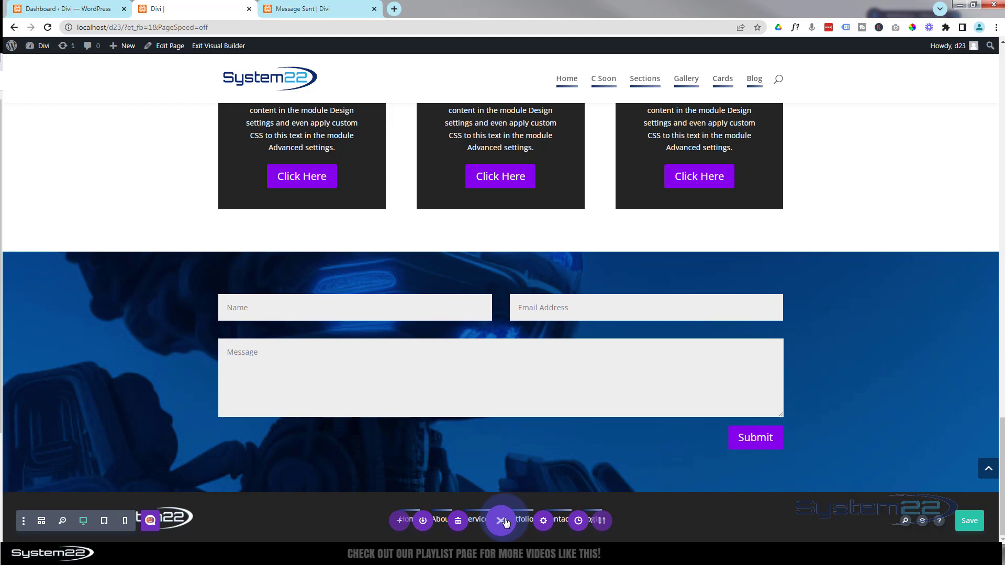
pyautogui.click(969, 519)
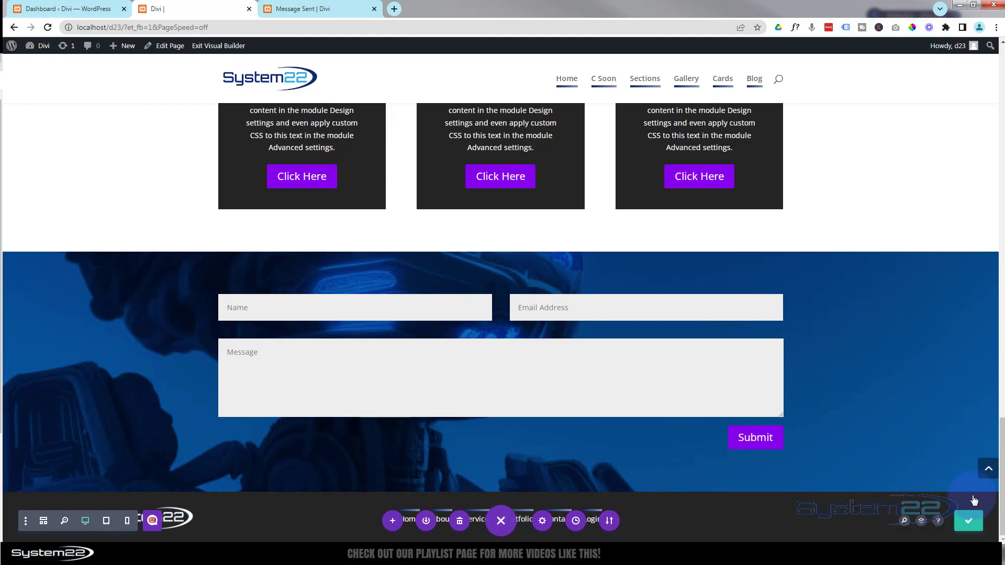
pyautogui.click(215, 46)
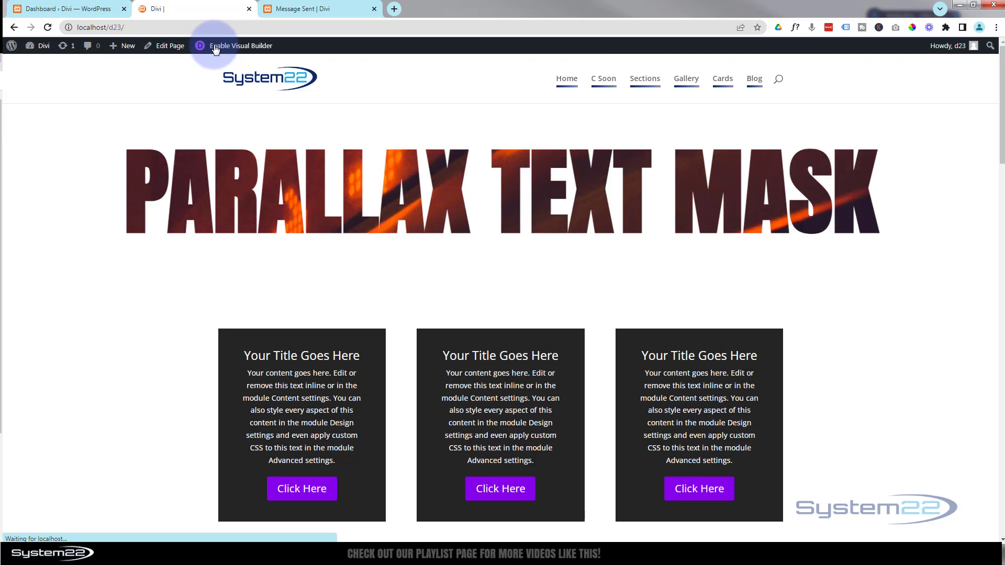
pyautogui.click(321, 11)
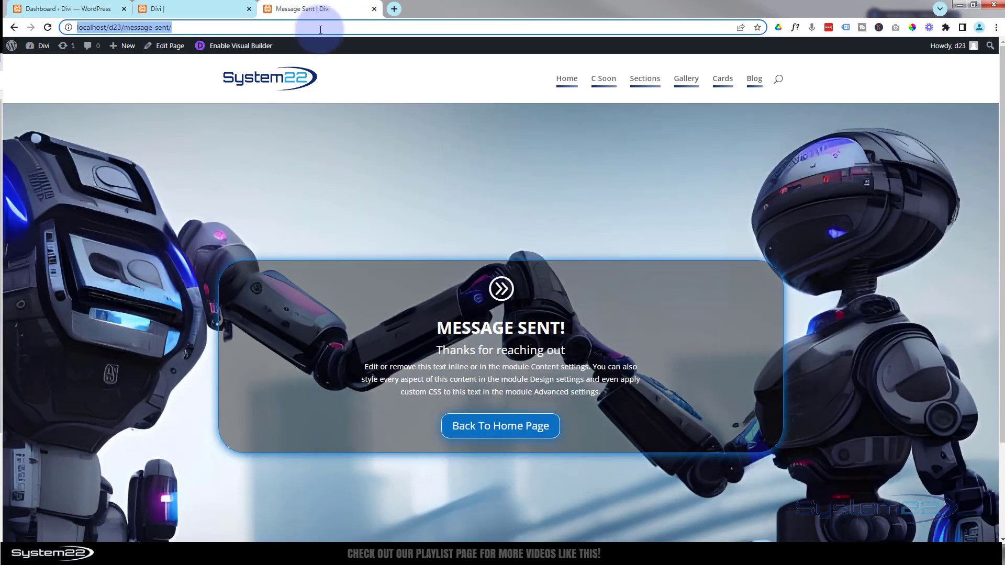
pyautogui.click(374, 9)
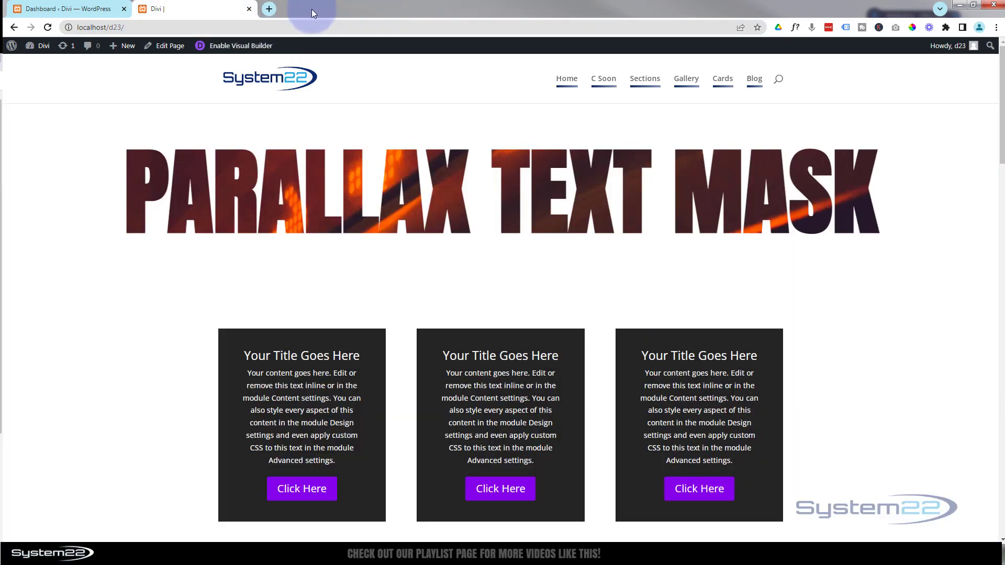
# On the live home page, fill the form with a name, an e-mail address and message 'Hello', then submit.
pyautogui.moveTo(996, 149); pyautogui.dragTo(997, 513)
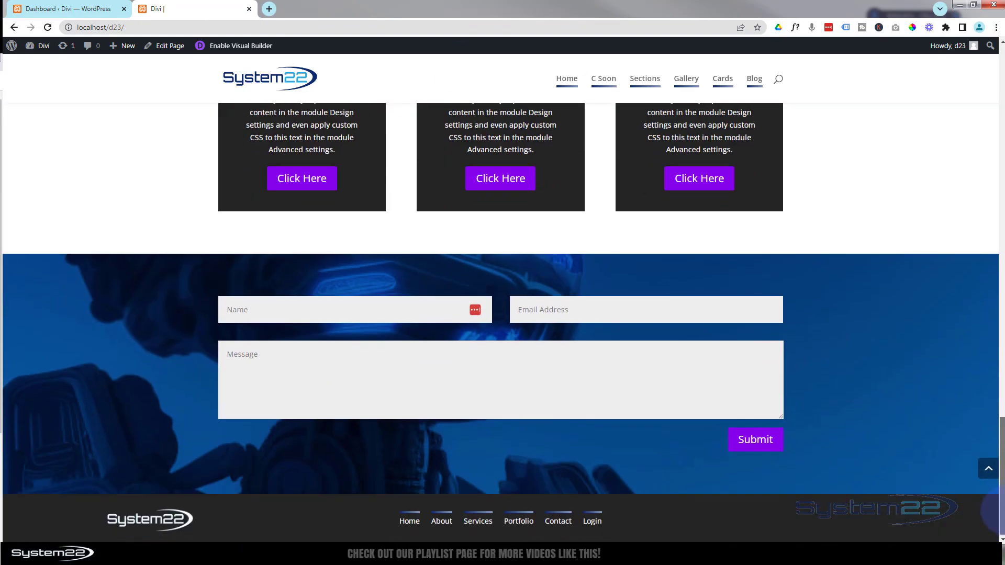
pyautogui.click(302, 308)
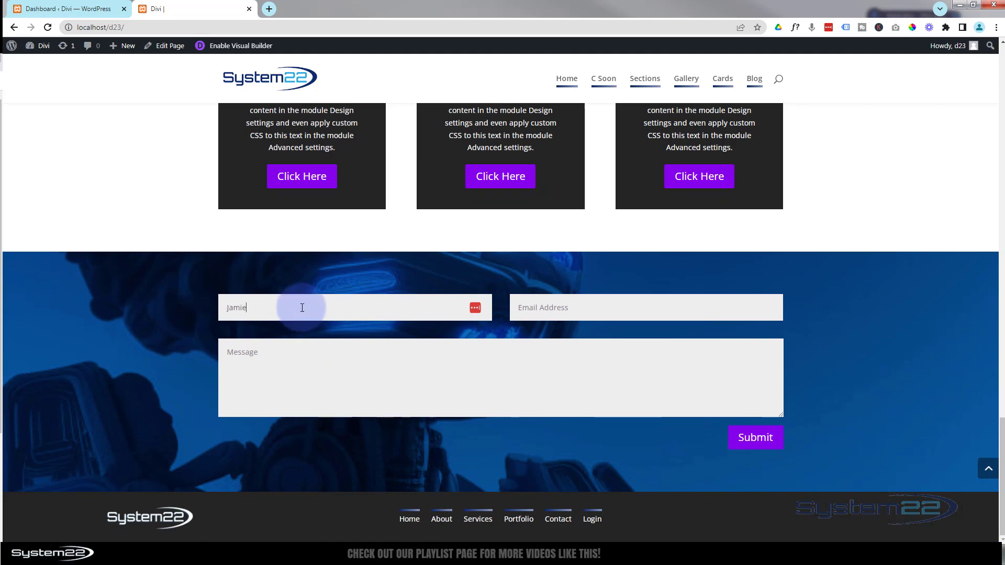
pyautogui.click(553, 308)
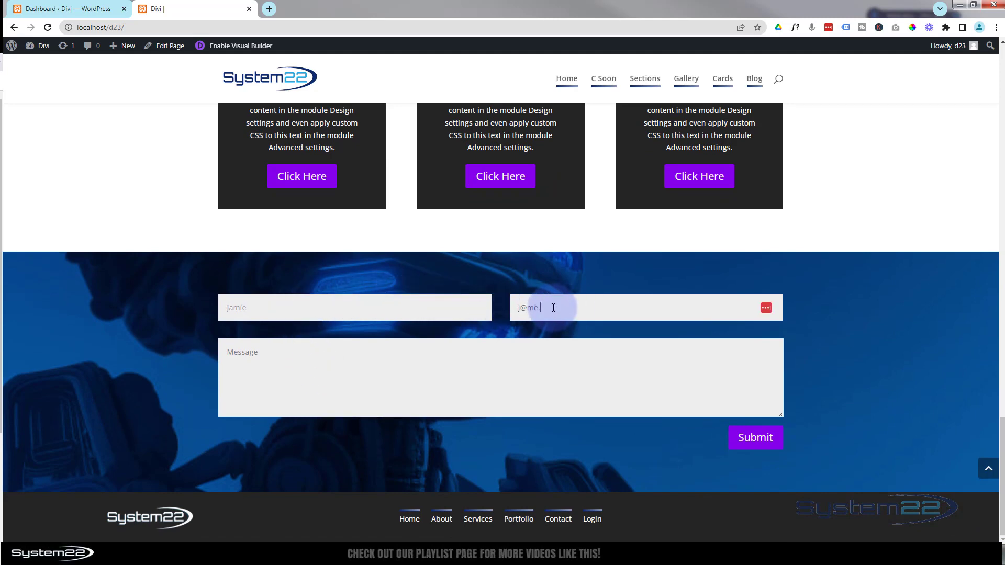
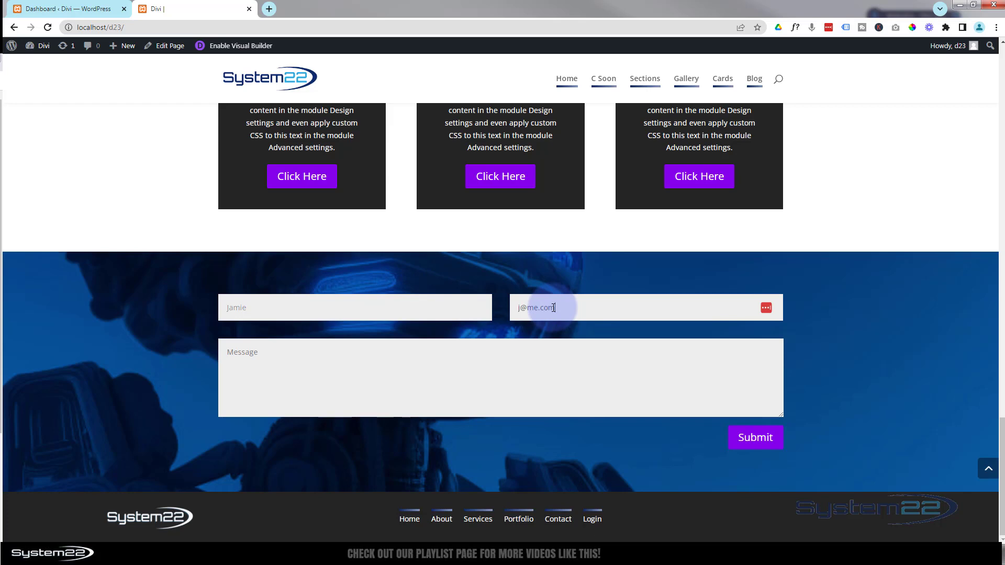
pyautogui.click(238, 349)
pyautogui.write('Hello')
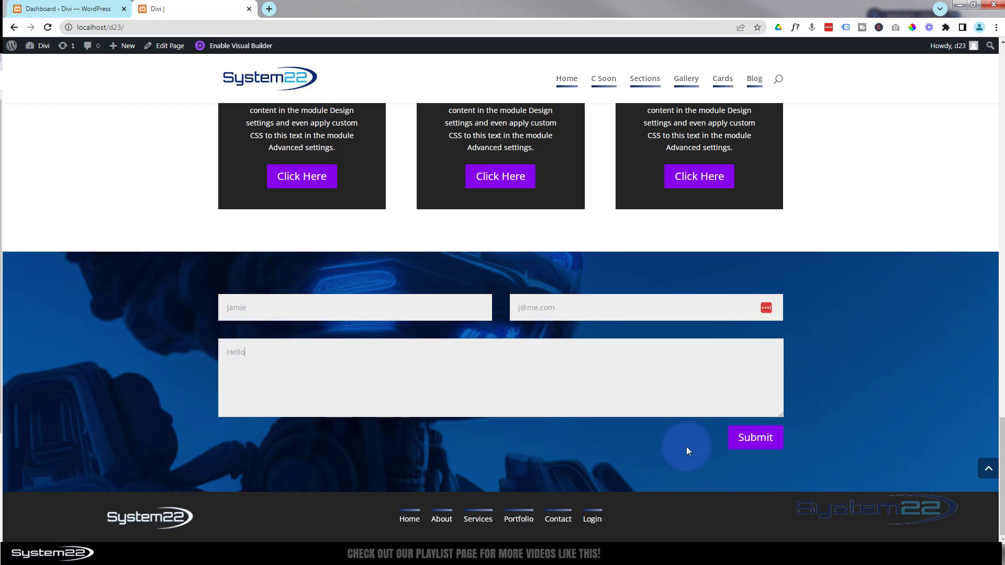
pyautogui.click(756, 440)
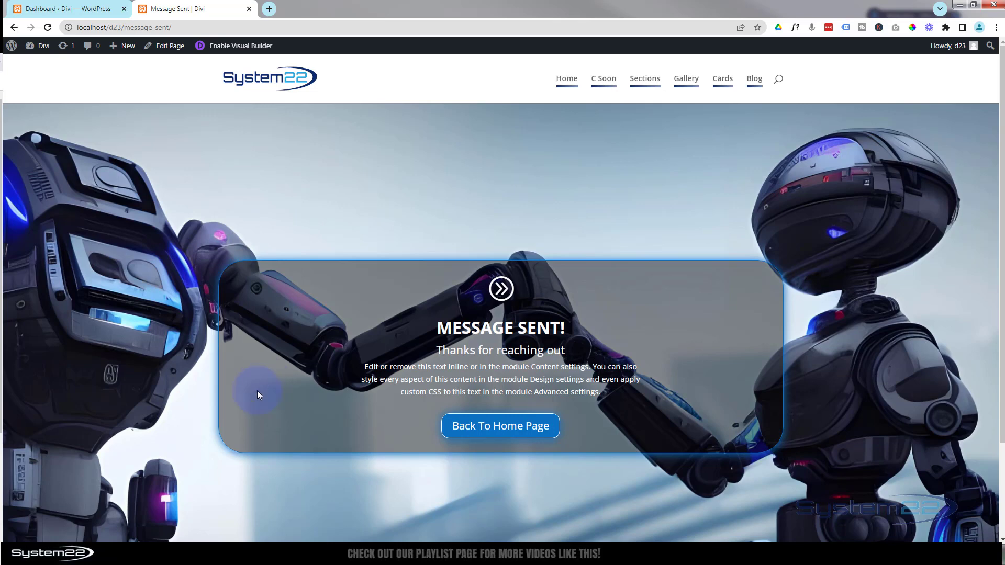
pyautogui.scroll(-1, 251, 393)
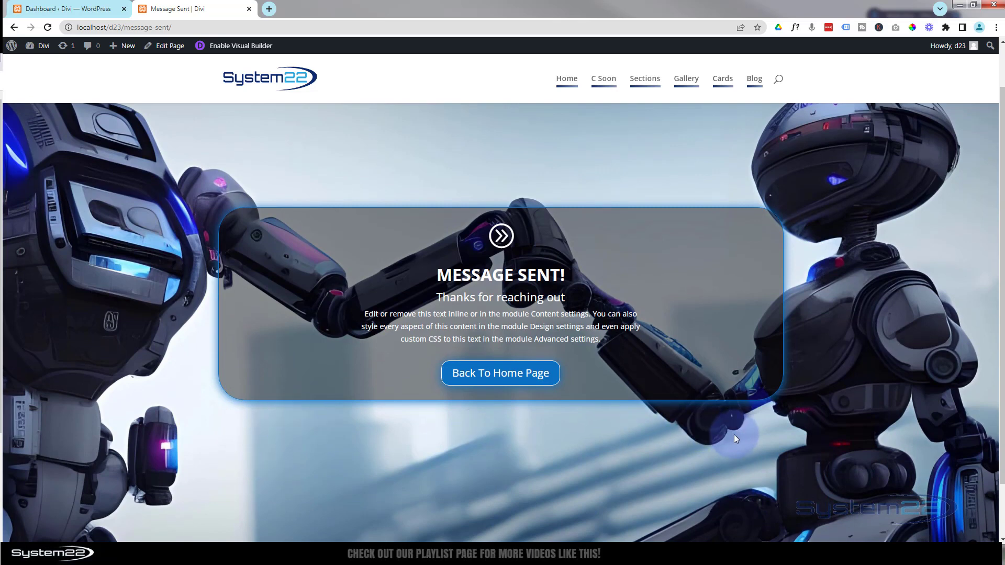
pyautogui.scroll(1, 389, 473)
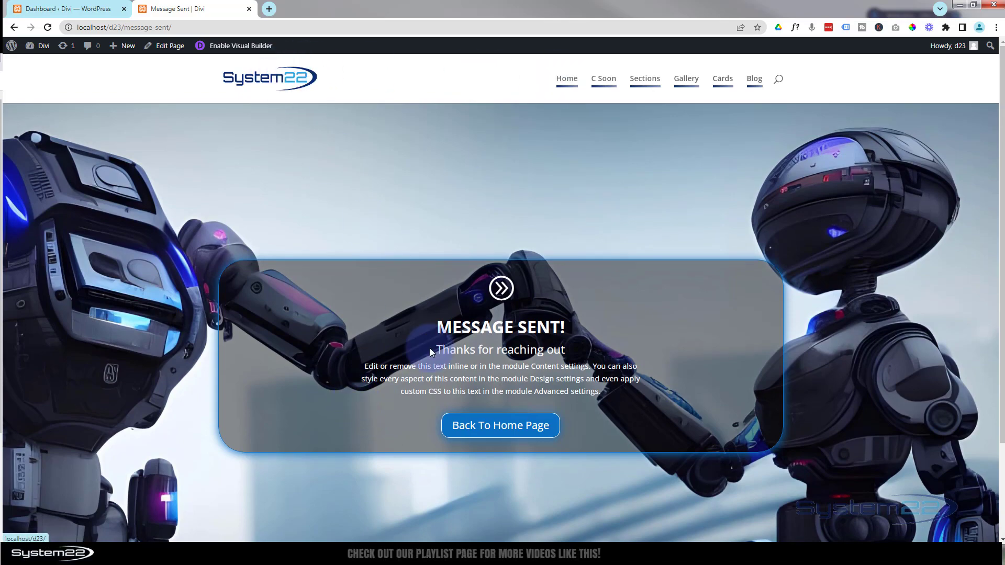
pyautogui.click(469, 428)
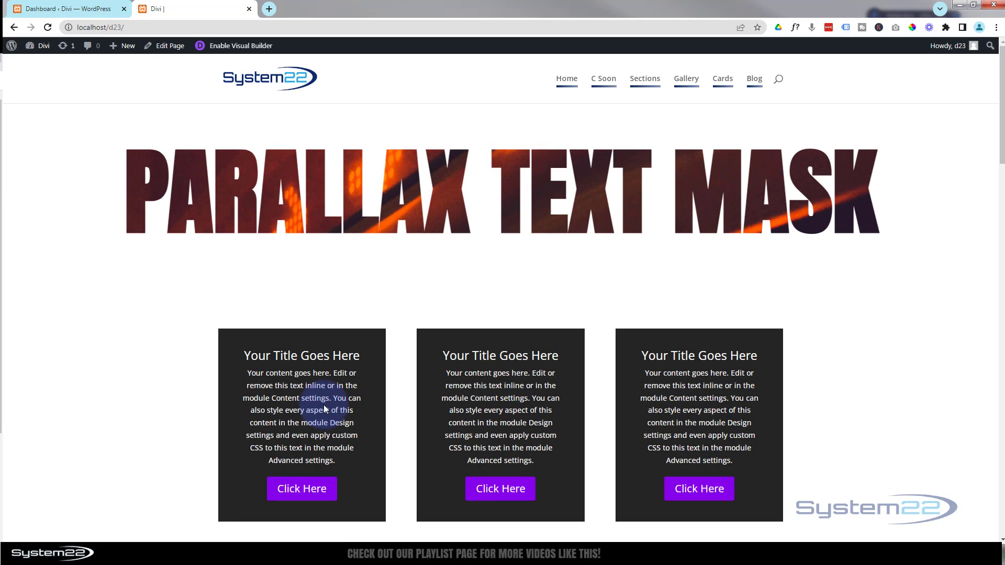
pyautogui.click(14, 27)
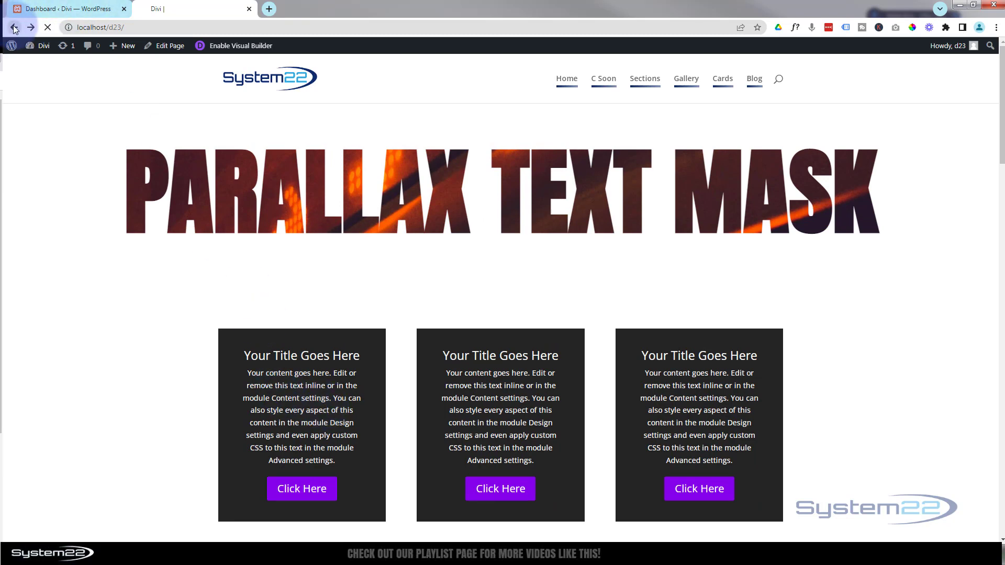